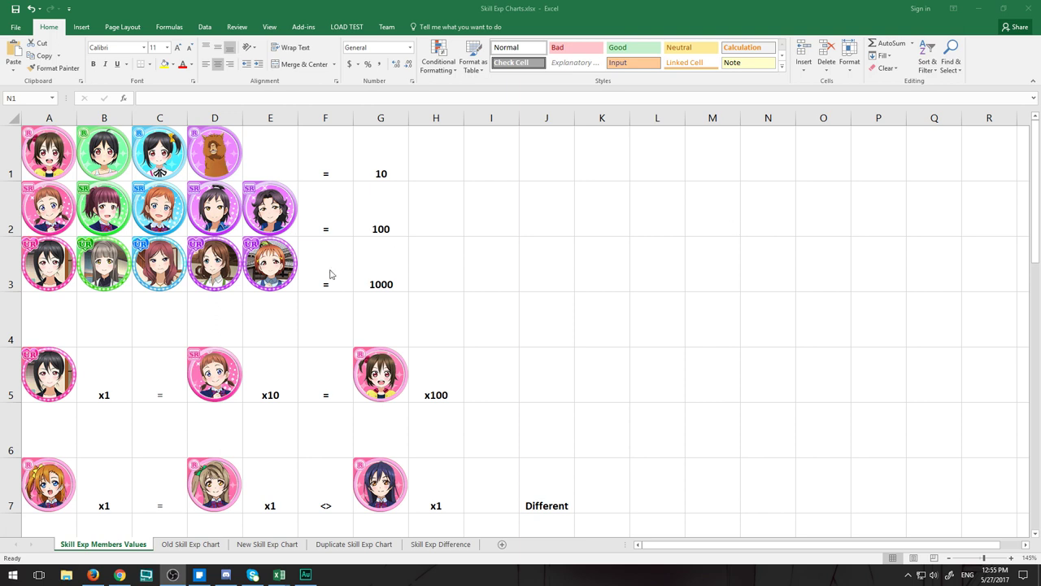
# Step: Examine the skill exp values in cells G1 to G3 for the R, SR and UR member rows
pyautogui.moveTo(418, 269); pyautogui.dragTo(425, 171)
pyautogui.click(530, 206)
pyautogui.click(429, 164)
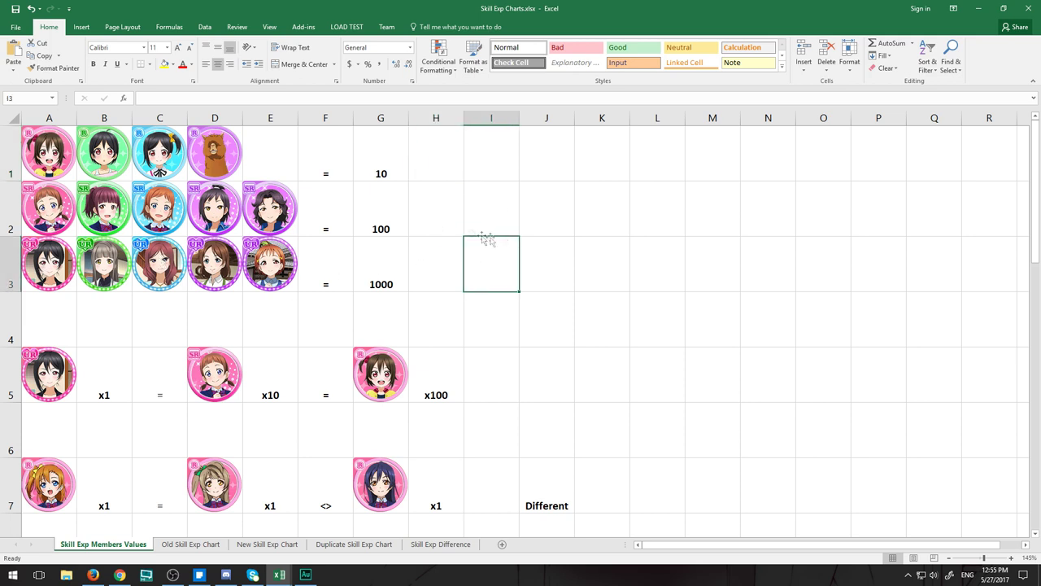
pyautogui.click(360, 171)
pyautogui.click(402, 213)
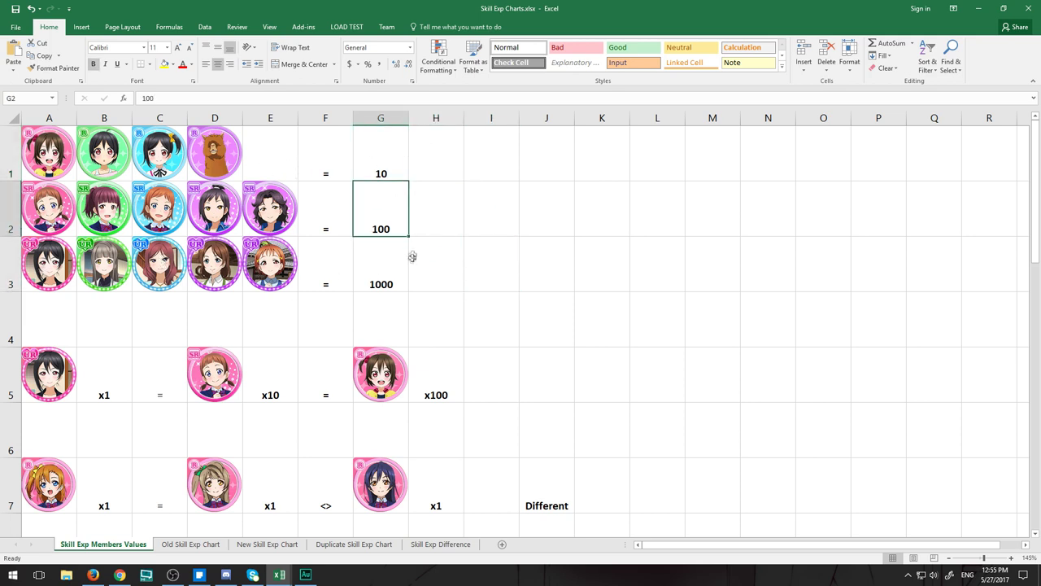
pyautogui.click(398, 271)
pyautogui.click(522, 239)
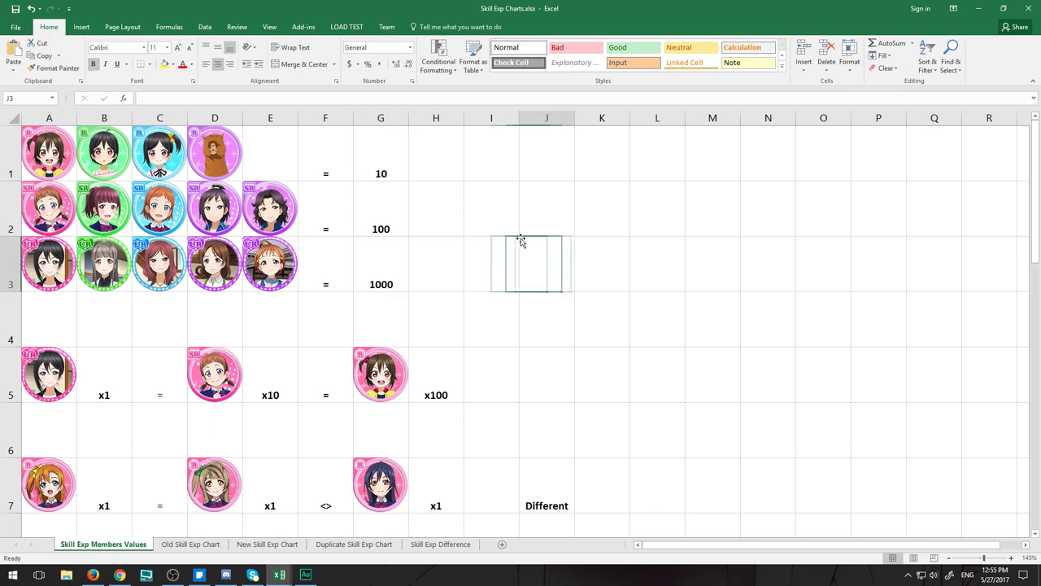
# Step: Examine the R members in row 1, the empty cell E1 and the row's skill exp value in G1
pyautogui.click(262, 158)
pyautogui.hotkey('ctrl', 'b')
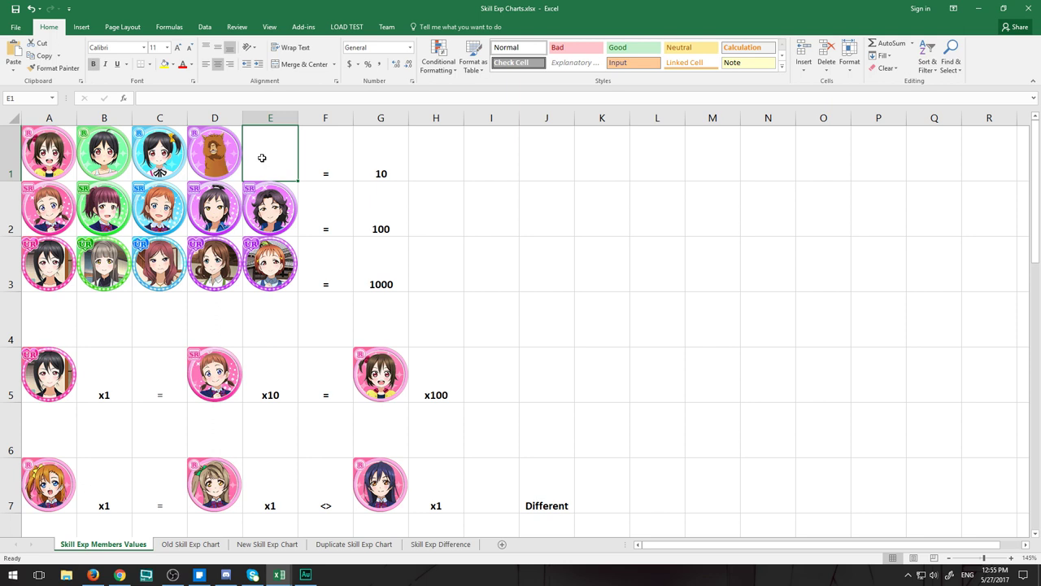
pyautogui.click(506, 173)
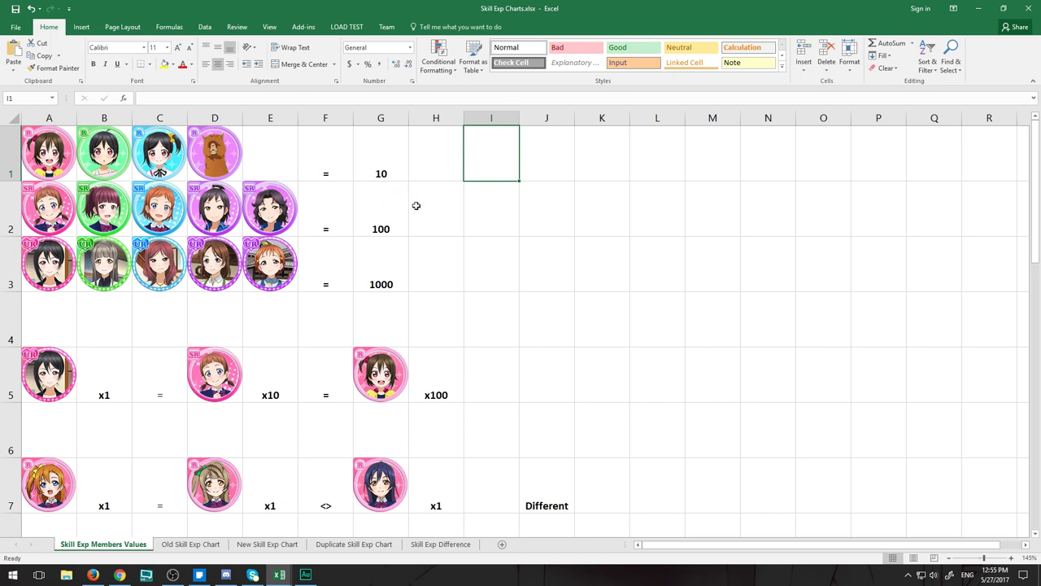
pyautogui.click(439, 166)
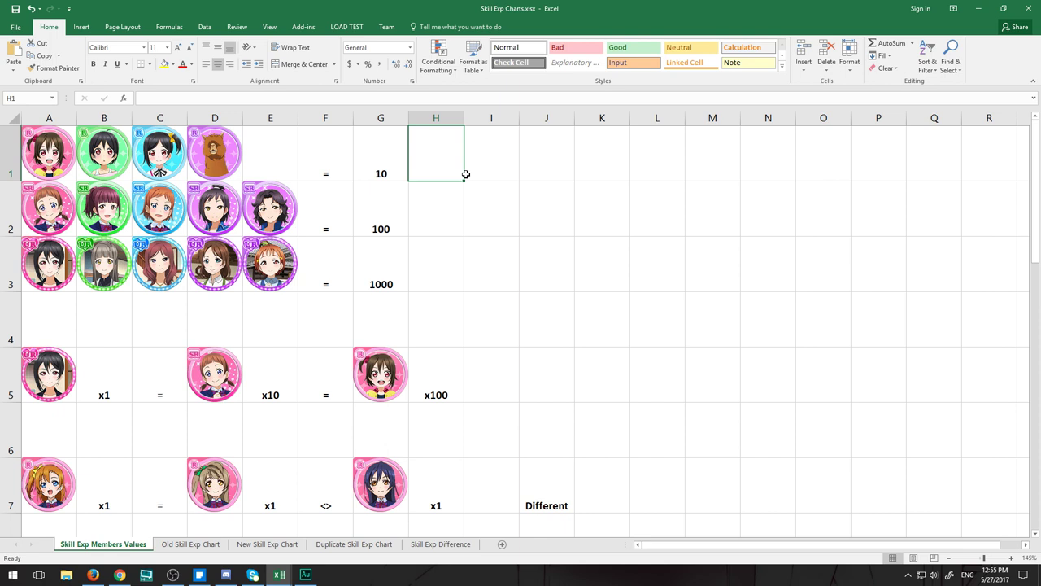
pyautogui.moveTo(279, 162)
pyautogui.mouseDown()
pyautogui.moveTo(163, 158)
pyautogui.moveTo(265, 162)
pyautogui.mouseUp()
pyautogui.click(488, 159)
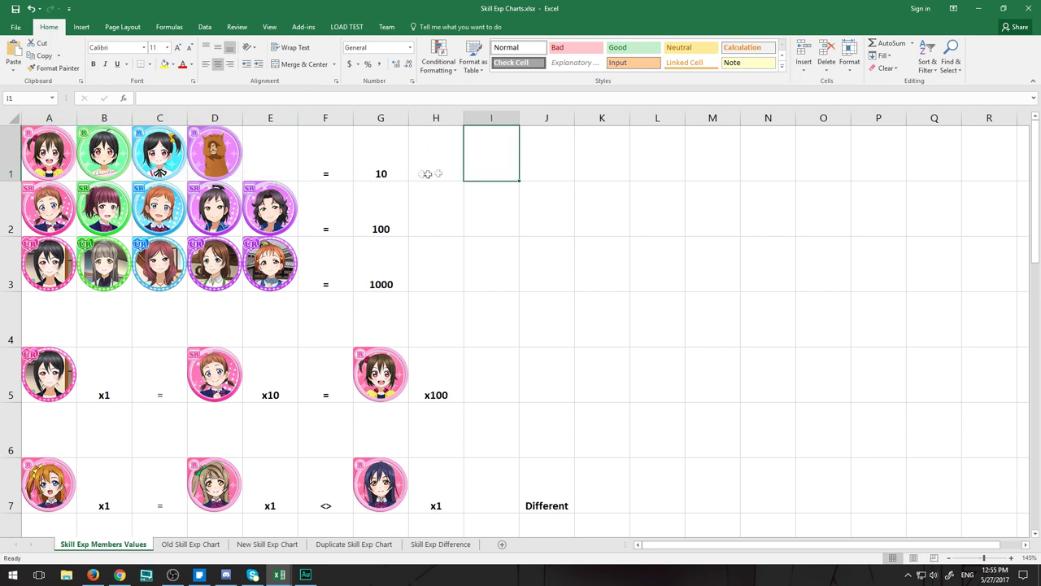
pyautogui.click(395, 165)
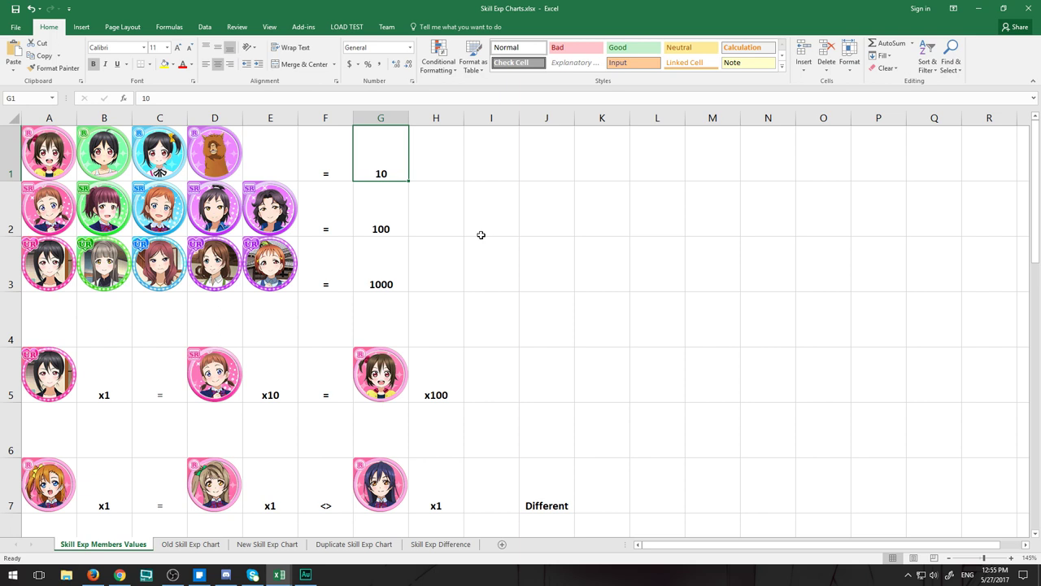
pyautogui.click(280, 162)
pyautogui.click(405, 174)
# Step: Examine the SR members in row 2 and their skill exp value in G2
pyautogui.click(381, 213)
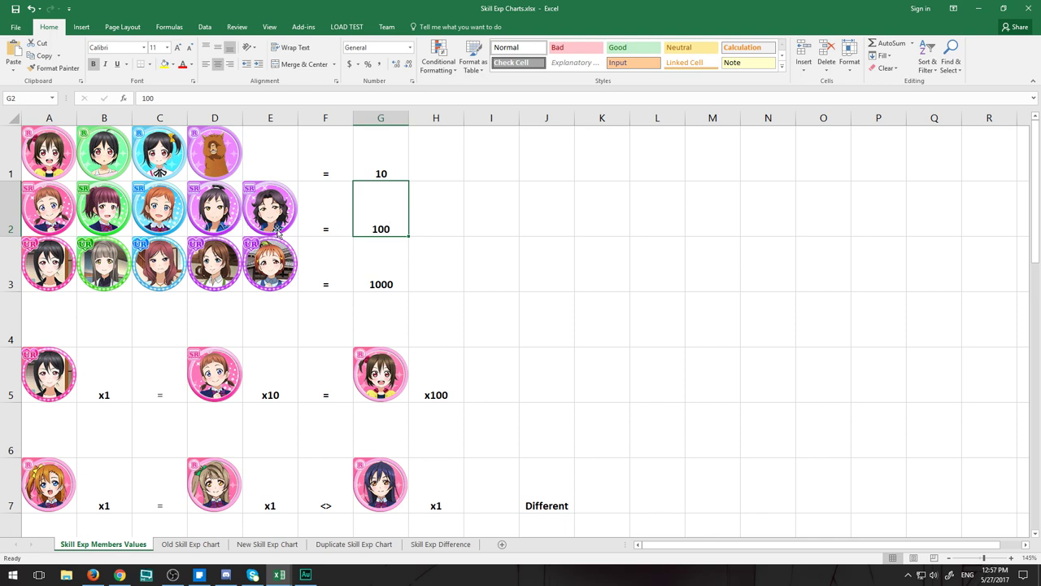
pyautogui.click(334, 229)
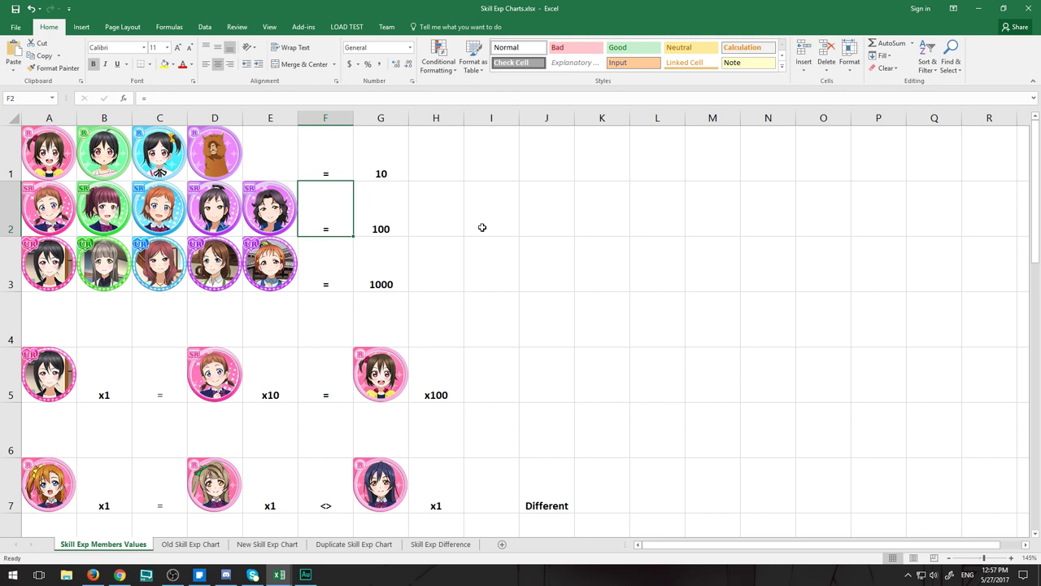
pyautogui.click(492, 228)
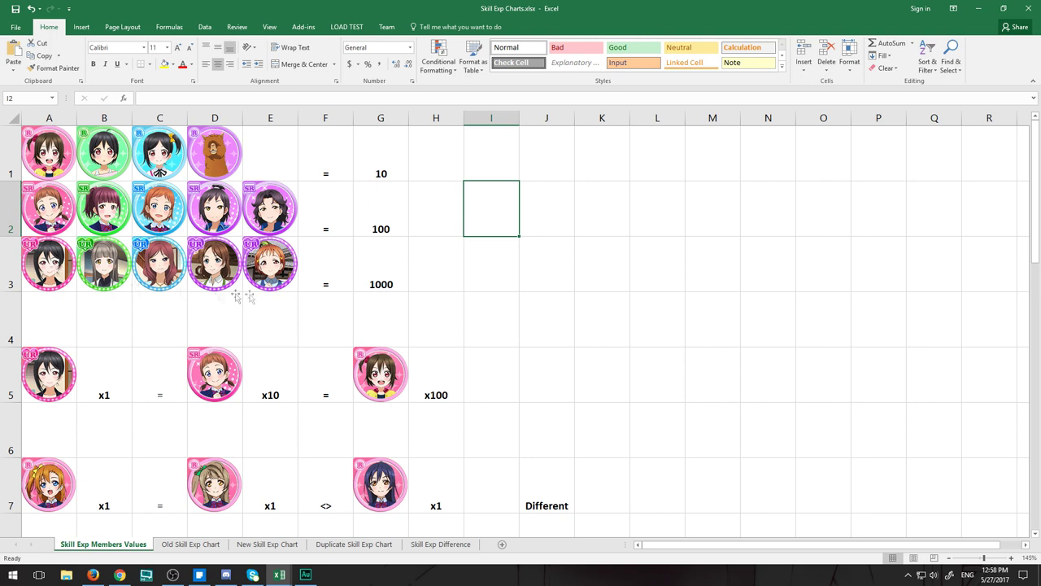
# Step: Examine the UR members in row 3, including the last one in E3, and their skill exp value in G3
pyautogui.click(406, 270)
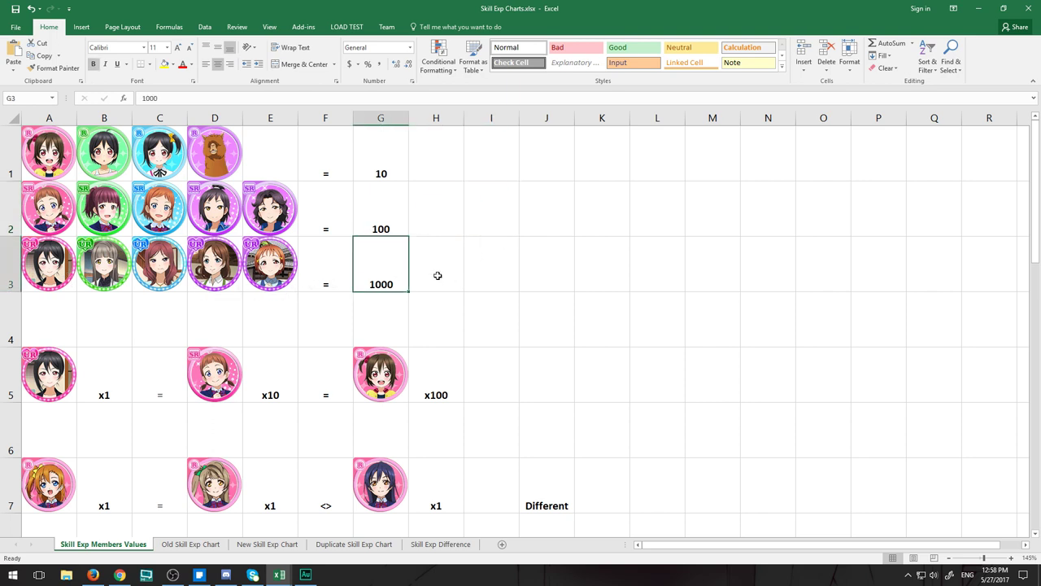
pyautogui.click(436, 275)
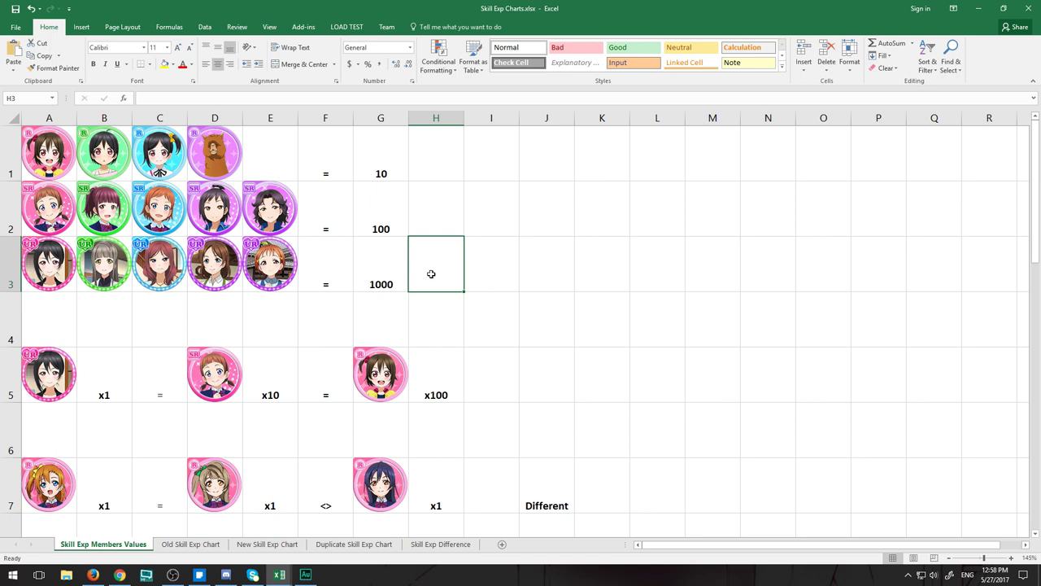
pyautogui.moveTo(164, 312); pyautogui.dragTo(27, 265)
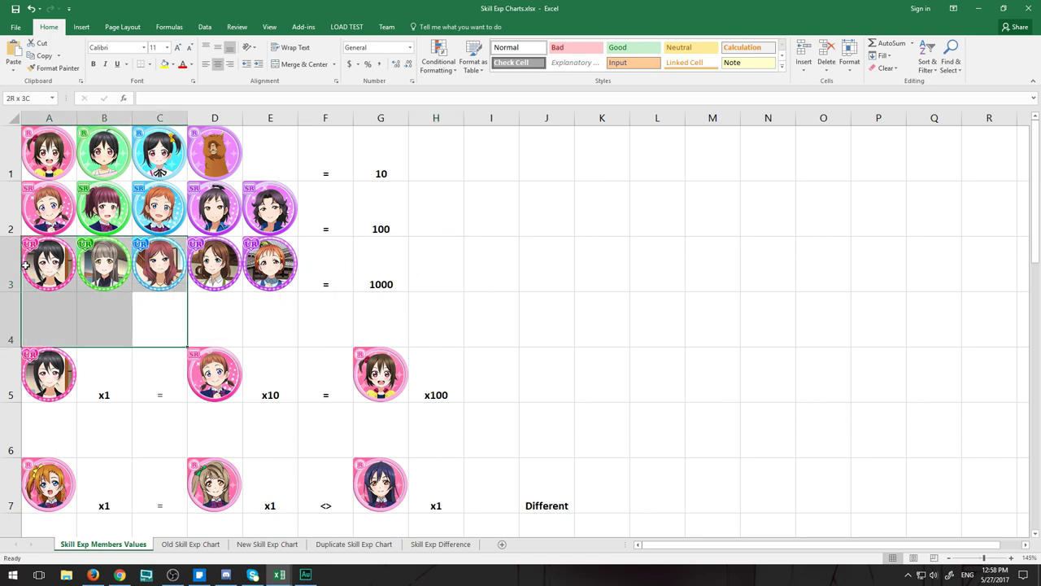
pyautogui.click(389, 298)
pyautogui.moveTo(216, 320); pyautogui.dragTo(33, 266)
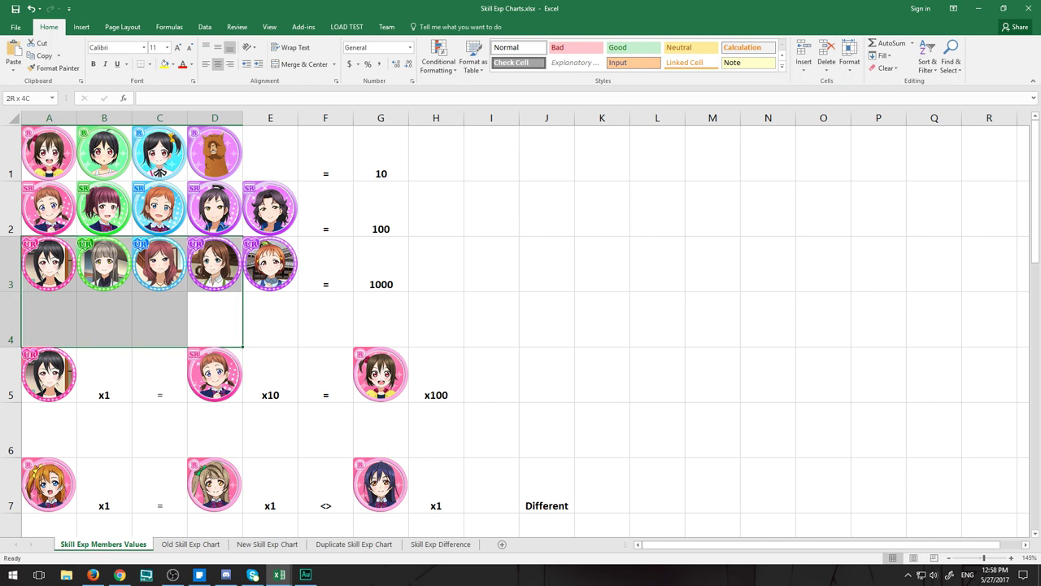
pyautogui.click(276, 324)
pyautogui.click(367, 316)
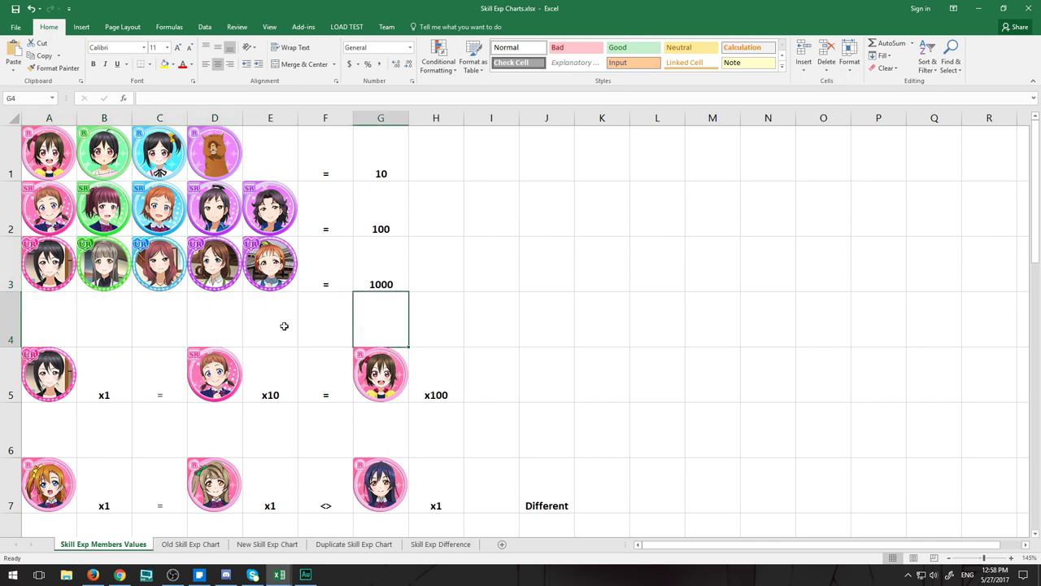
pyautogui.moveTo(284, 325); pyautogui.dragTo(272, 274)
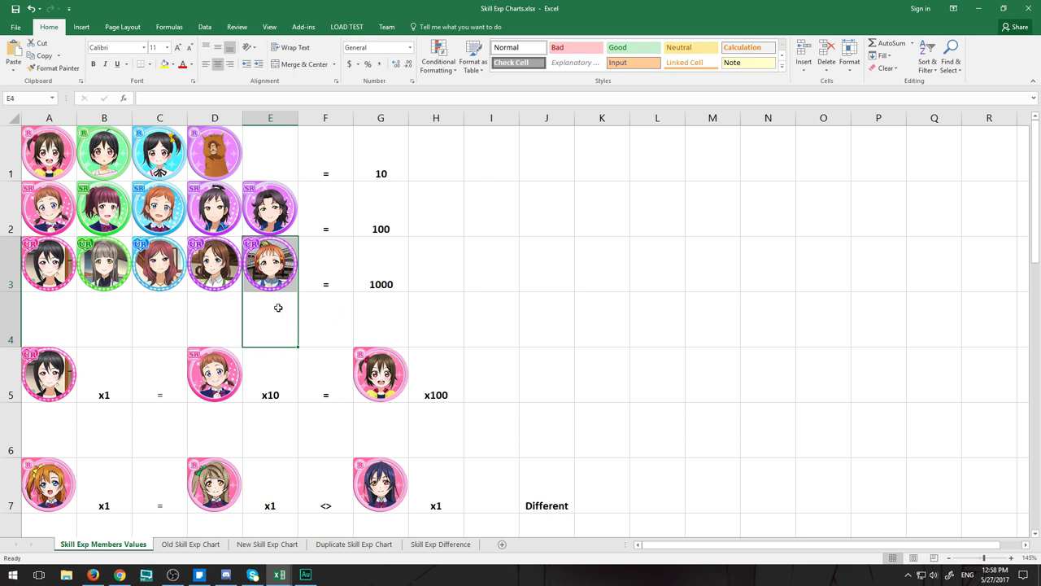
pyautogui.click(430, 332)
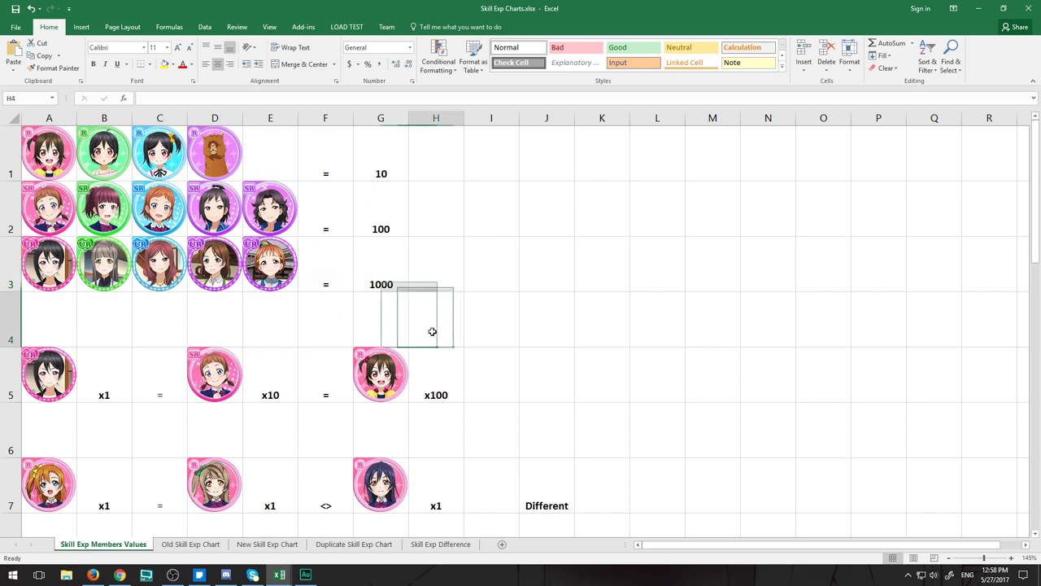
pyautogui.click(295, 318)
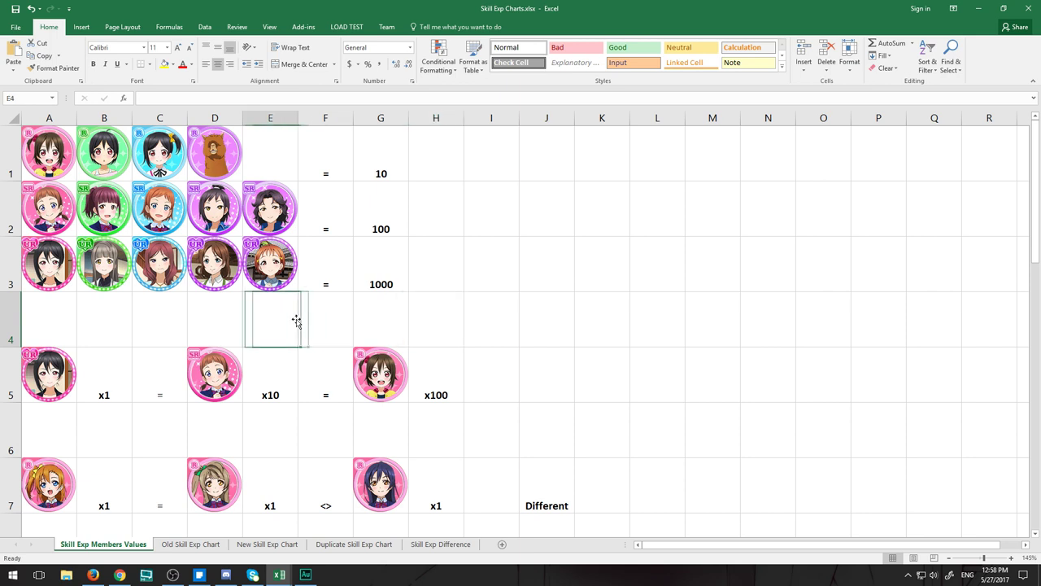
pyautogui.moveTo(288, 317); pyautogui.dragTo(283, 268)
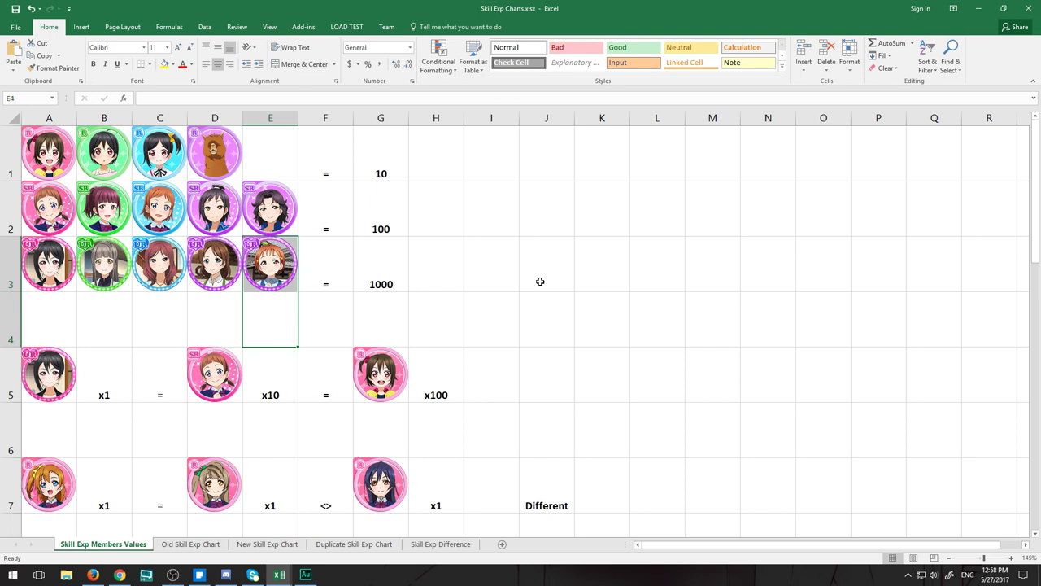
pyautogui.click(545, 284)
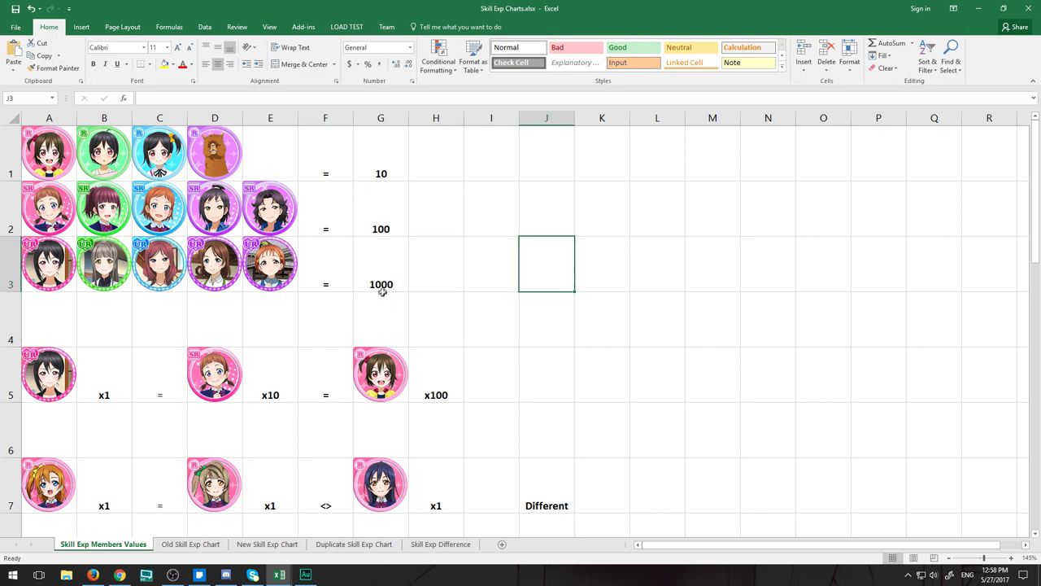
# Step: Review the whole member value table in A1:G3, highlighting the first four UR members in row 3
pyautogui.moveTo(382, 291); pyautogui.dragTo(37, 147)
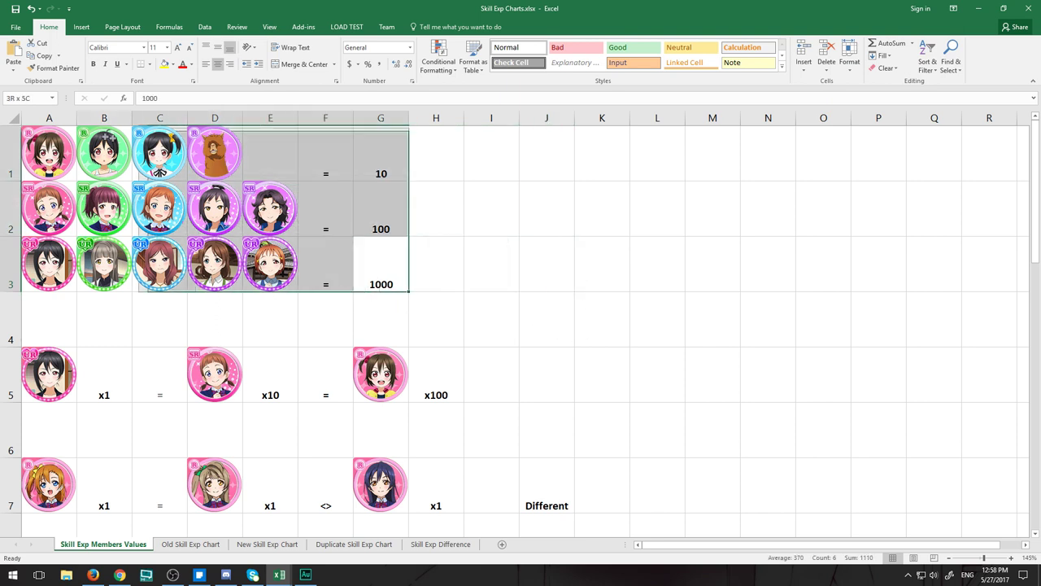
pyautogui.click(506, 228)
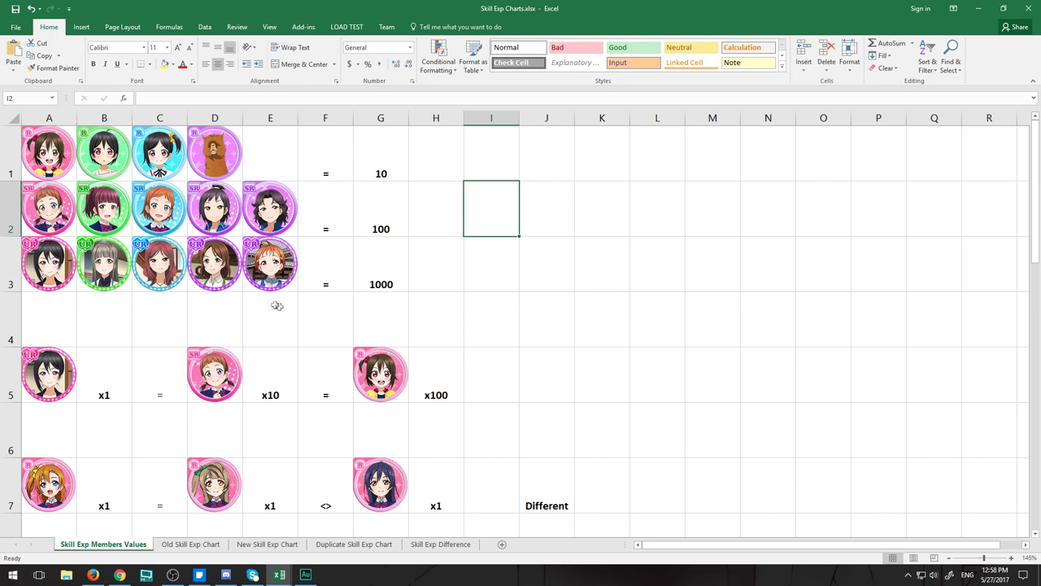
pyautogui.moveTo(233, 325); pyautogui.dragTo(33, 268)
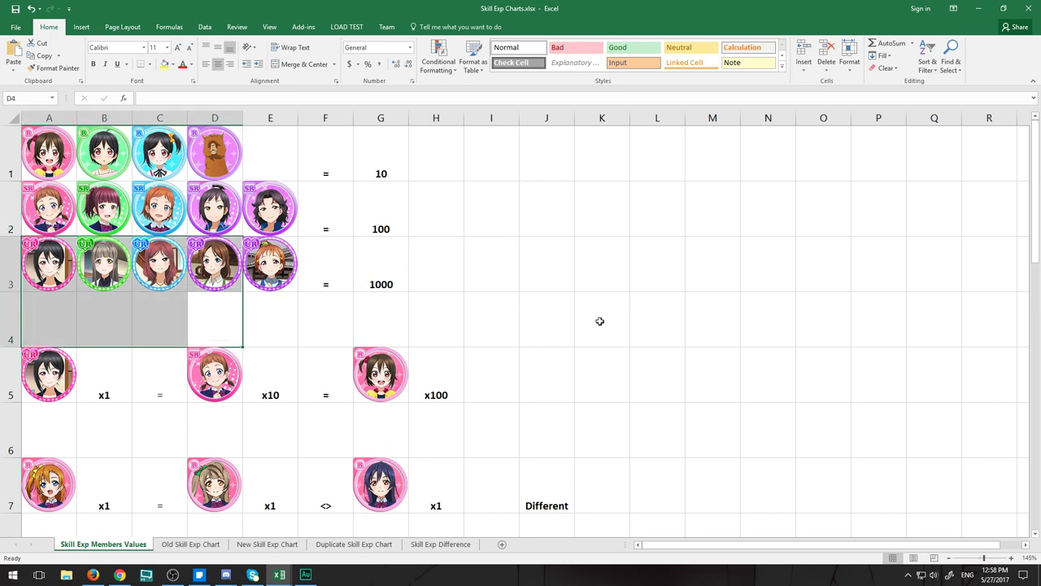
pyautogui.click(493, 286)
# Step: Compare the R and SR rows with their skill exp values in G1 and G2
pyautogui.moveTo(358, 210); pyautogui.dragTo(61, 166)
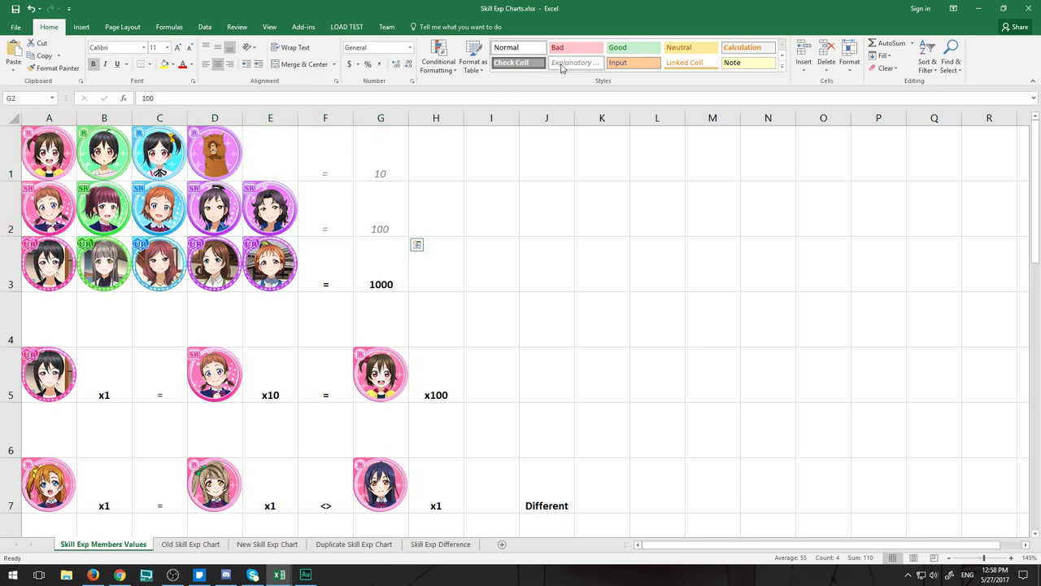
pyautogui.click(597, 182)
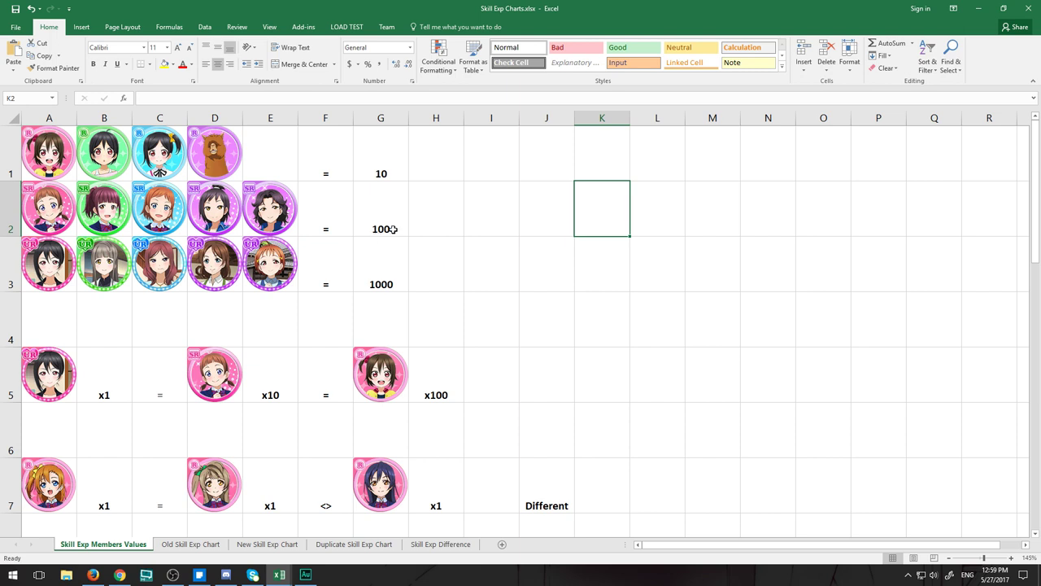
pyautogui.moveTo(365, 209); pyautogui.dragTo(447, 162)
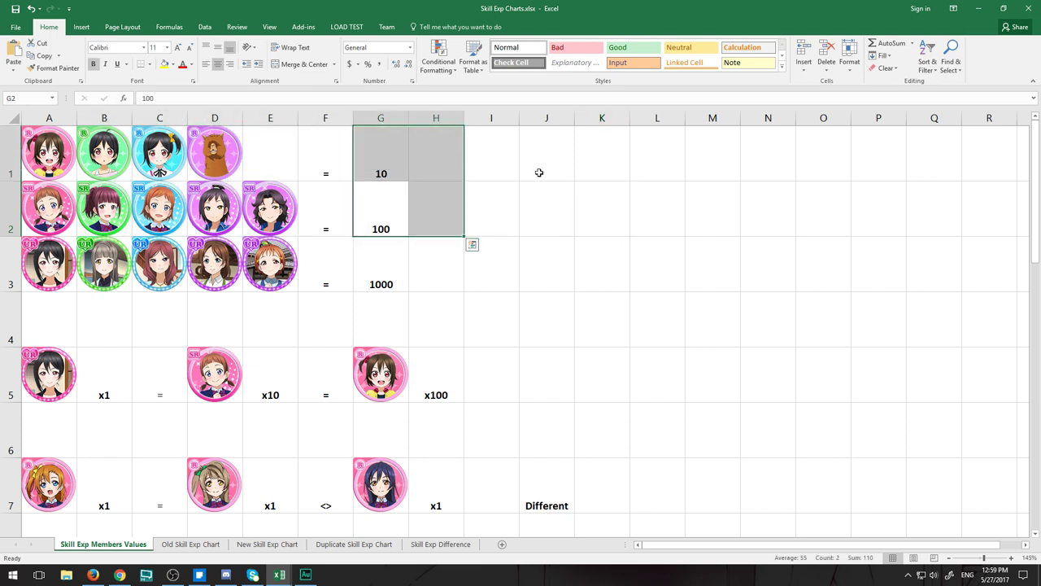
pyautogui.click(539, 172)
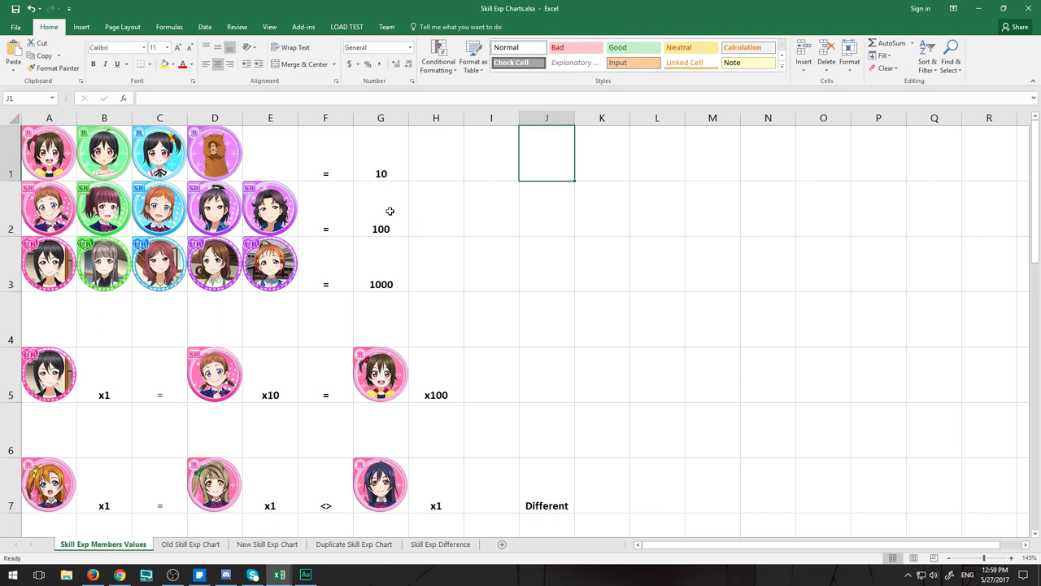
pyautogui.moveTo(390, 209); pyautogui.dragTo(49, 210)
pyautogui.click(443, 210)
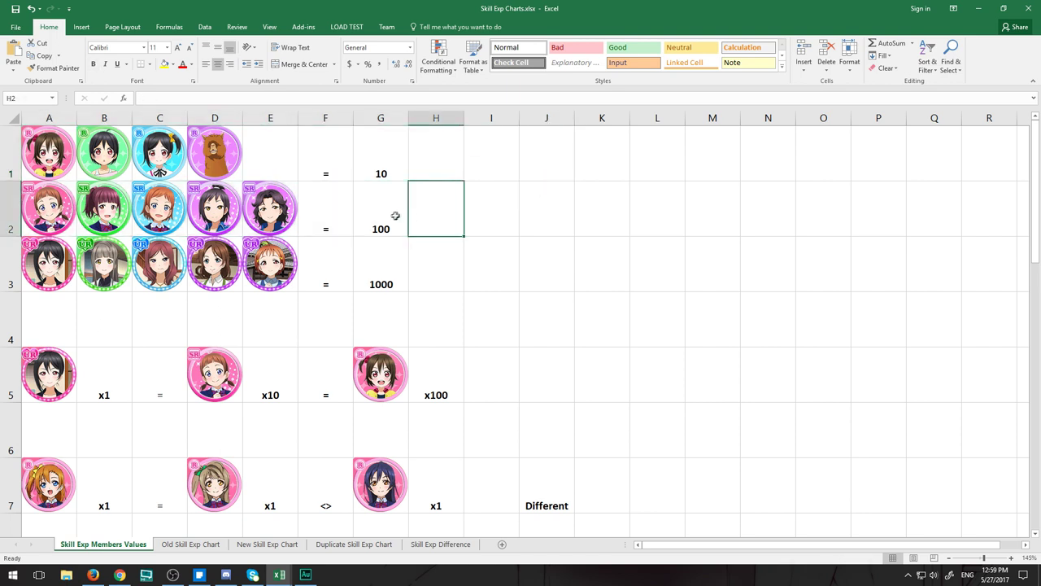
pyautogui.moveTo(392, 216); pyautogui.dragTo(104, 210)
pyautogui.click(511, 222)
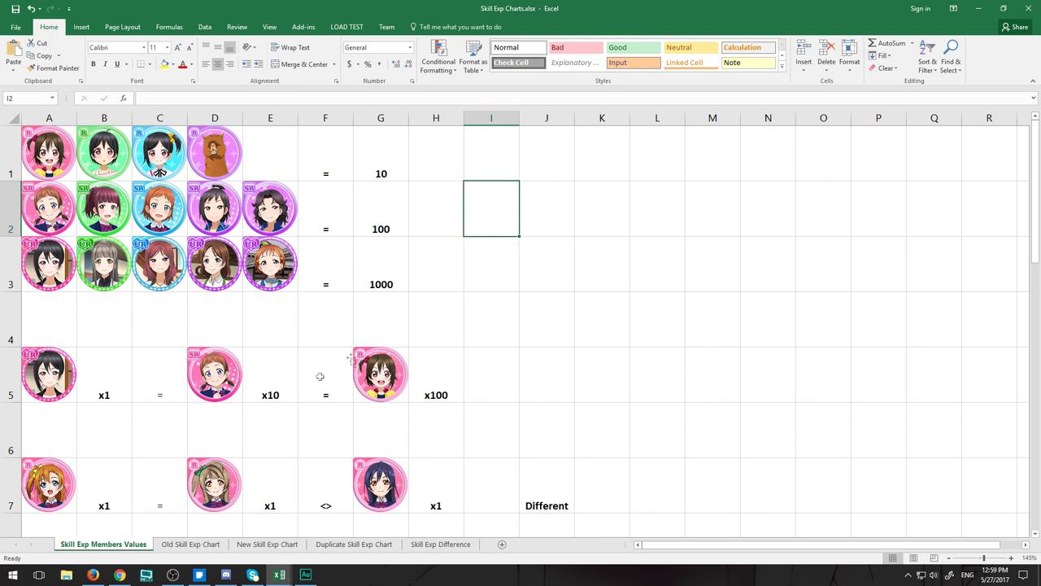
# Step: Examine the UR, SR and R equivalence in row 5 against the UR skill exp value in G3
pyautogui.click(100, 373)
pyautogui.click(118, 434)
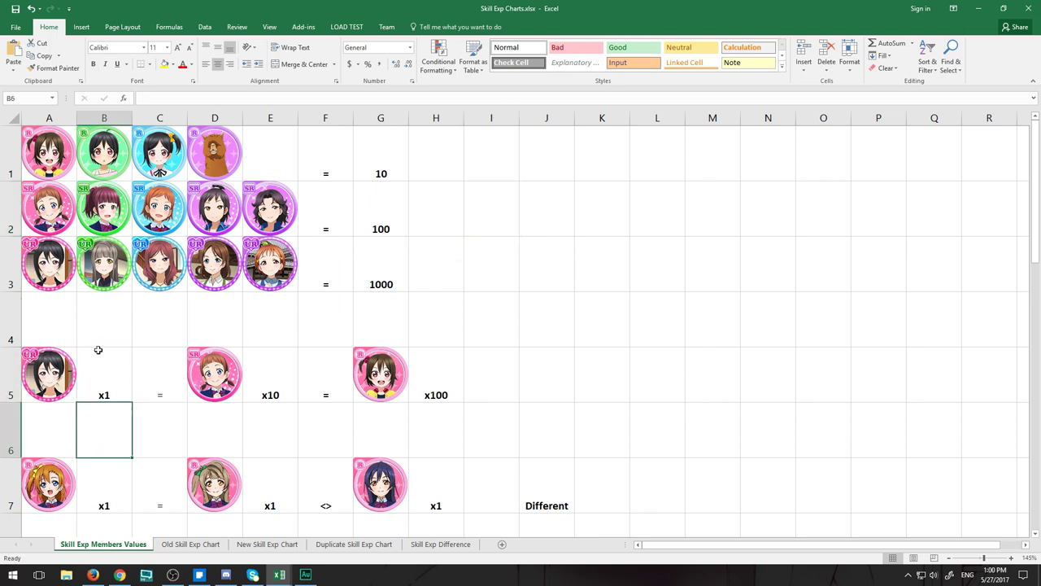
pyautogui.click(114, 394)
pyautogui.click(380, 279)
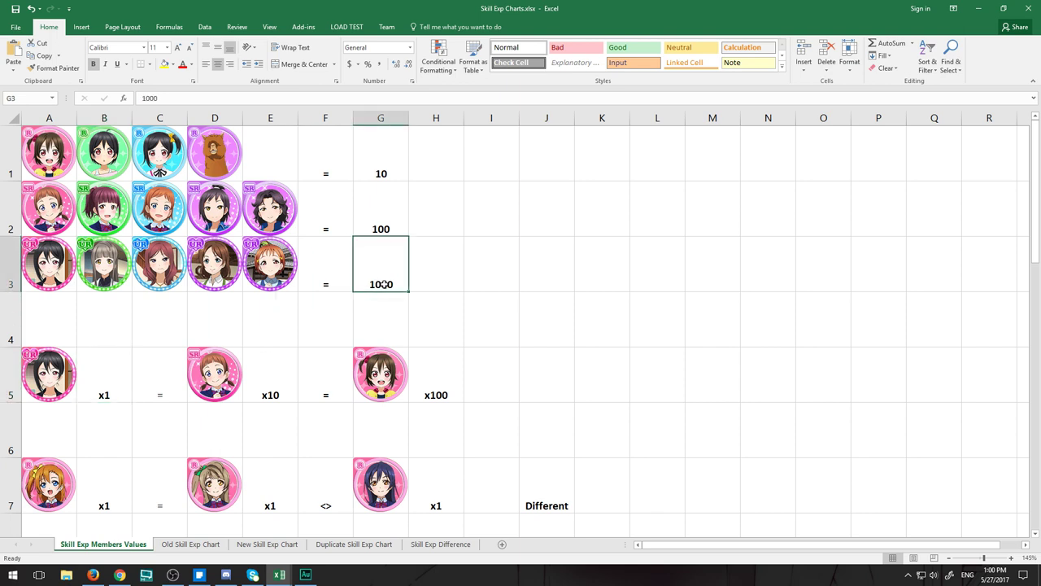
pyautogui.click(117, 321)
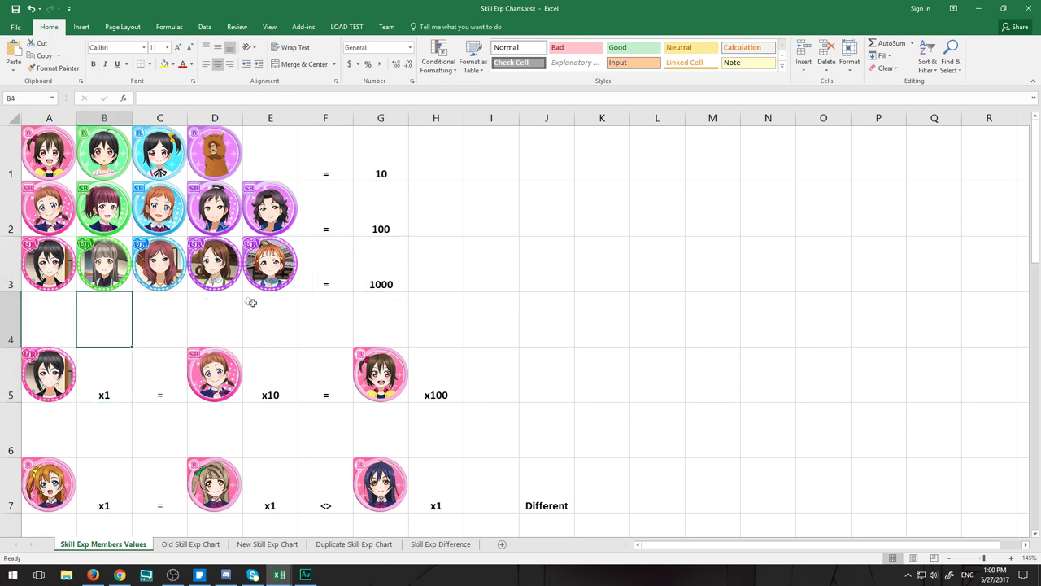
pyautogui.click(274, 370)
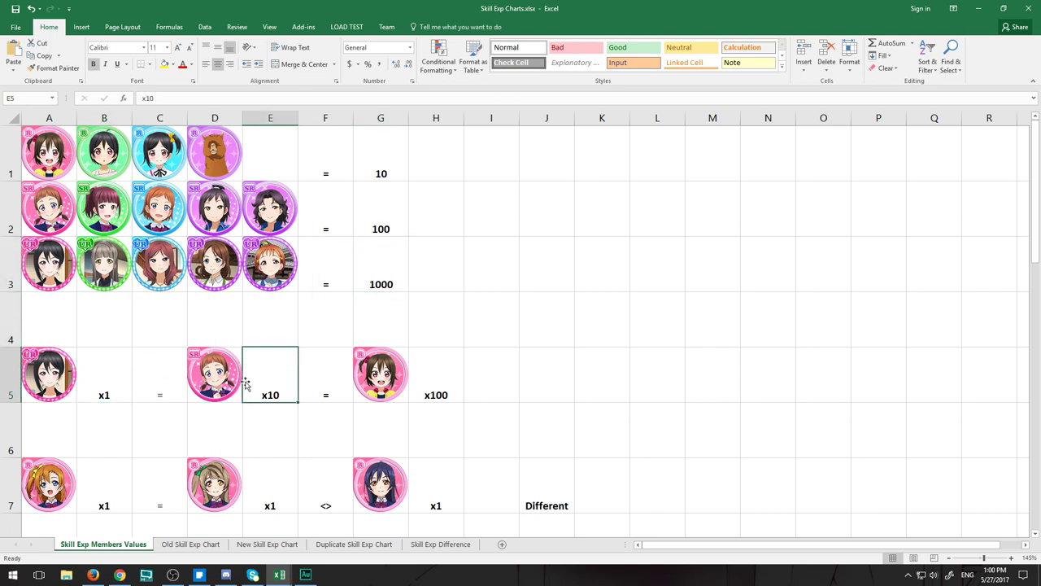
pyautogui.click(447, 387)
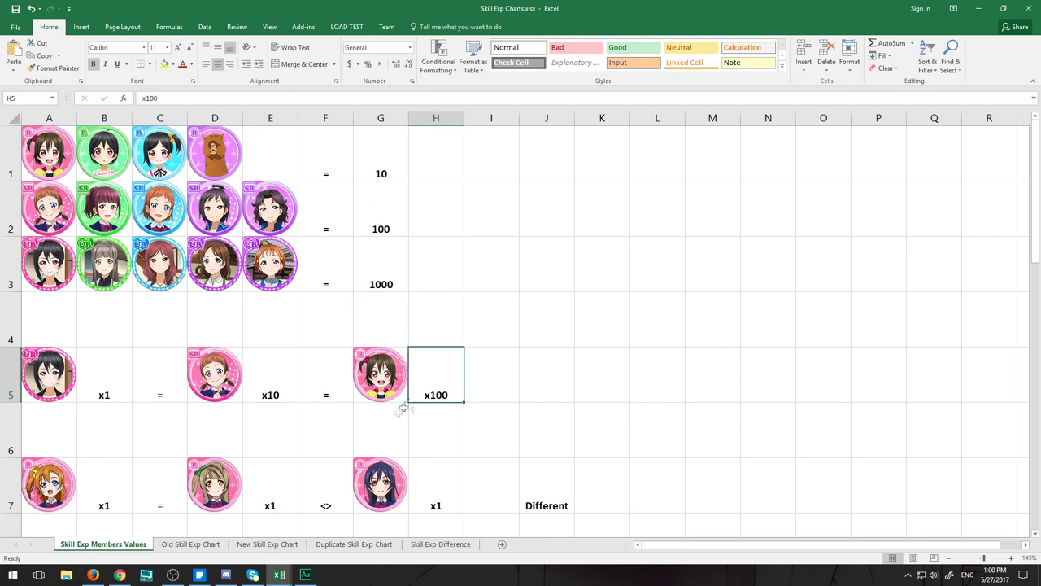
pyautogui.moveTo(462, 348); pyautogui.dragTo(534, 346)
pyautogui.click(530, 230)
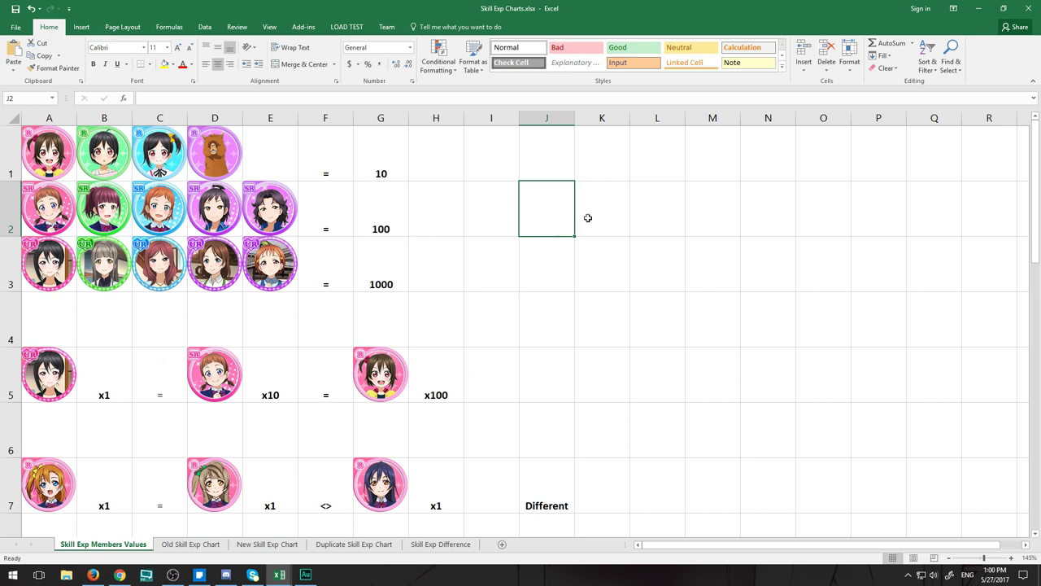
pyautogui.click(635, 321)
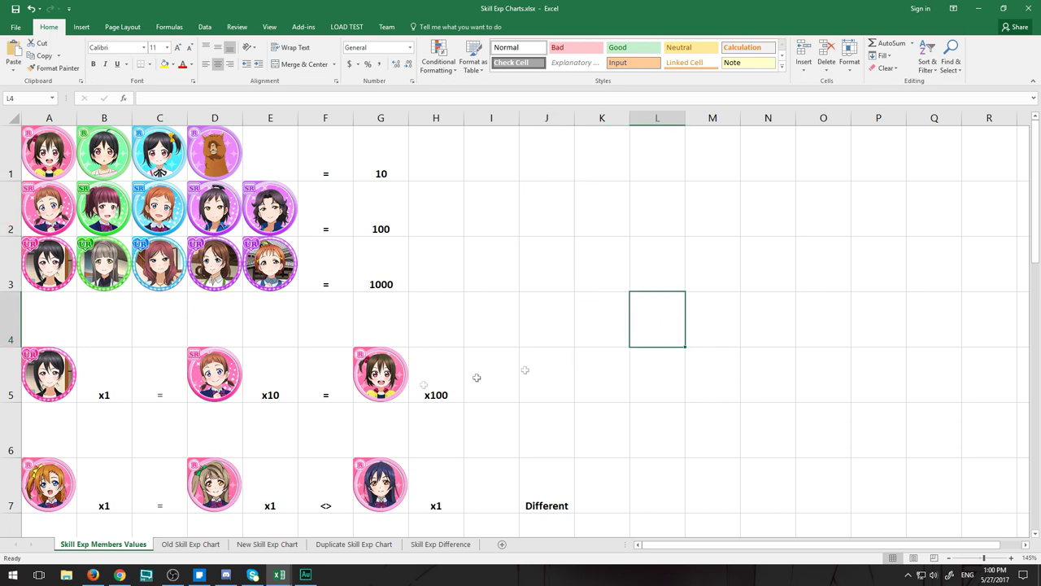
# Step: Compare the first two R members in row 7, highlighting the range A6:D7
pyautogui.click(127, 468)
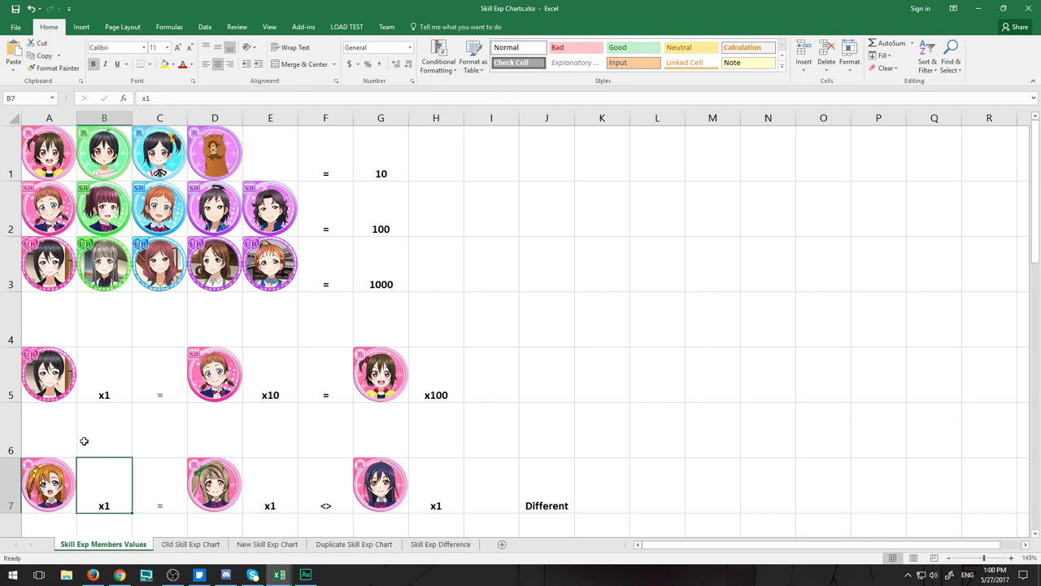
pyautogui.moveTo(107, 460); pyautogui.dragTo(161, 470)
pyautogui.click(162, 470)
pyautogui.click(261, 472)
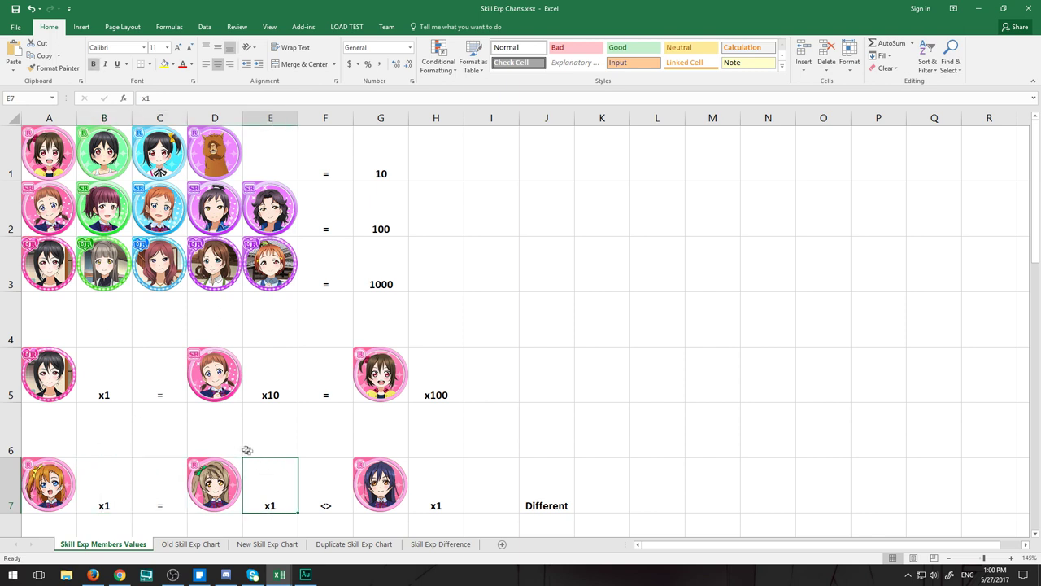
pyautogui.click(213, 438)
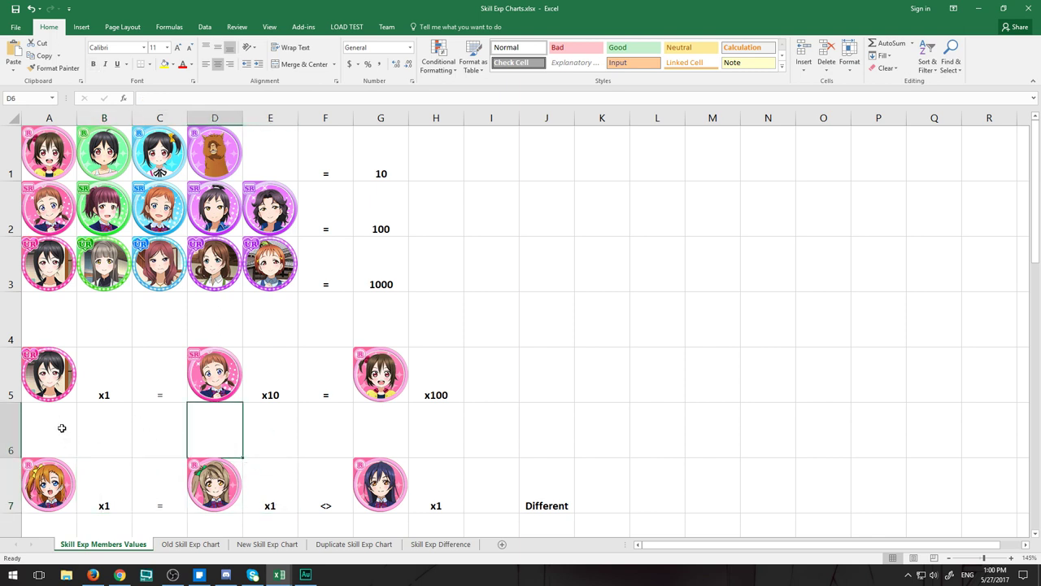
pyautogui.moveTo(61, 428); pyautogui.dragTo(211, 496)
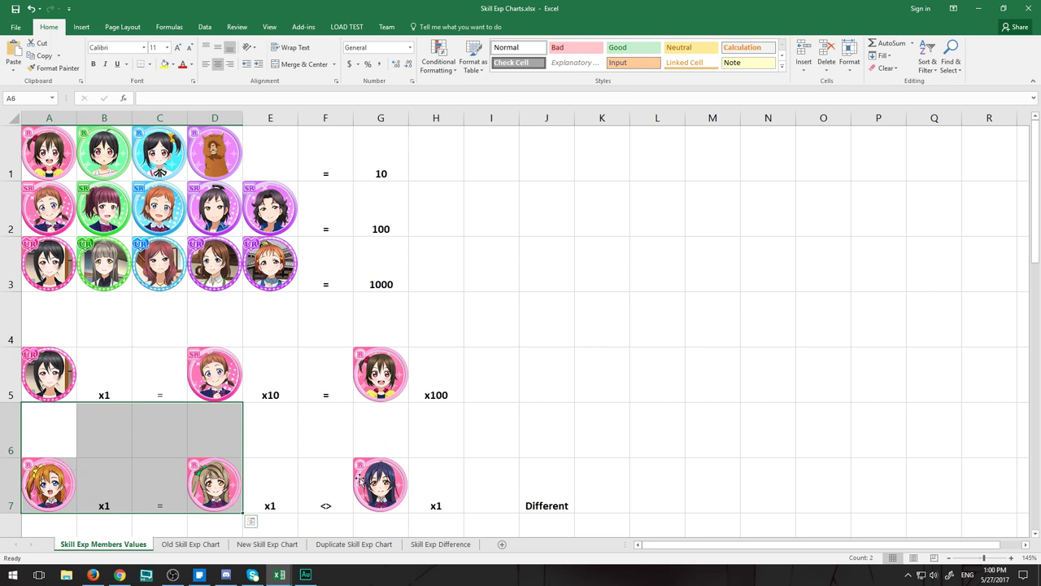
# Step: Examine the third R member in G7 and the label in J7 that describes how it compares
pyautogui.click(268, 432)
pyautogui.moveTo(371, 455); pyautogui.dragTo(389, 479)
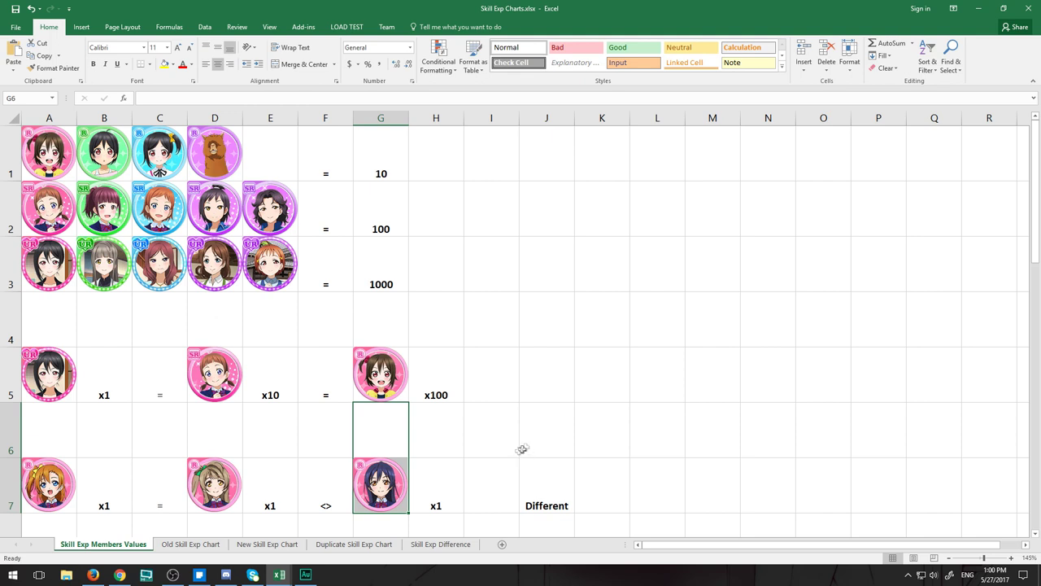
pyautogui.click(308, 443)
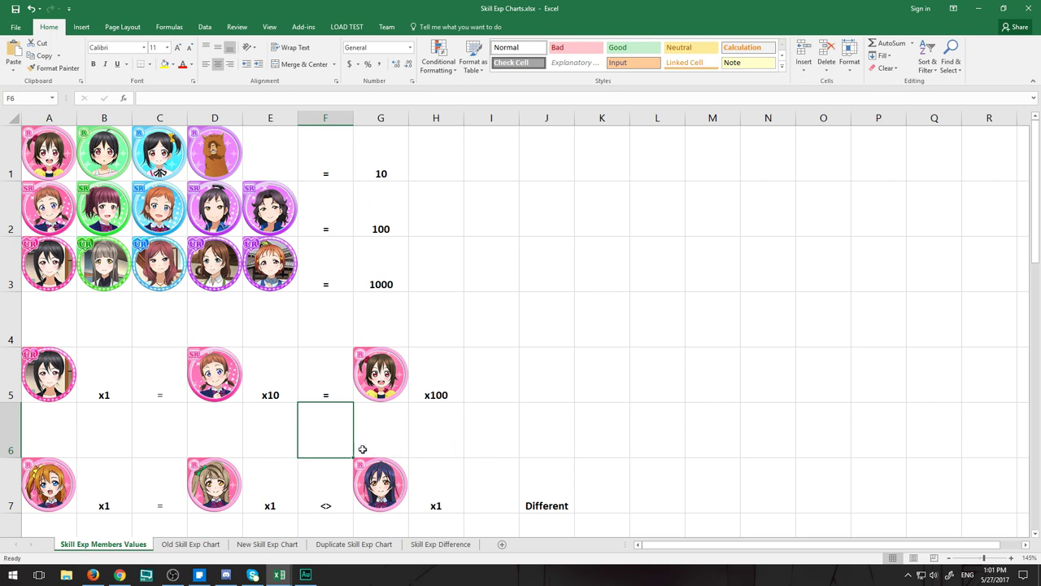
pyautogui.click(545, 488)
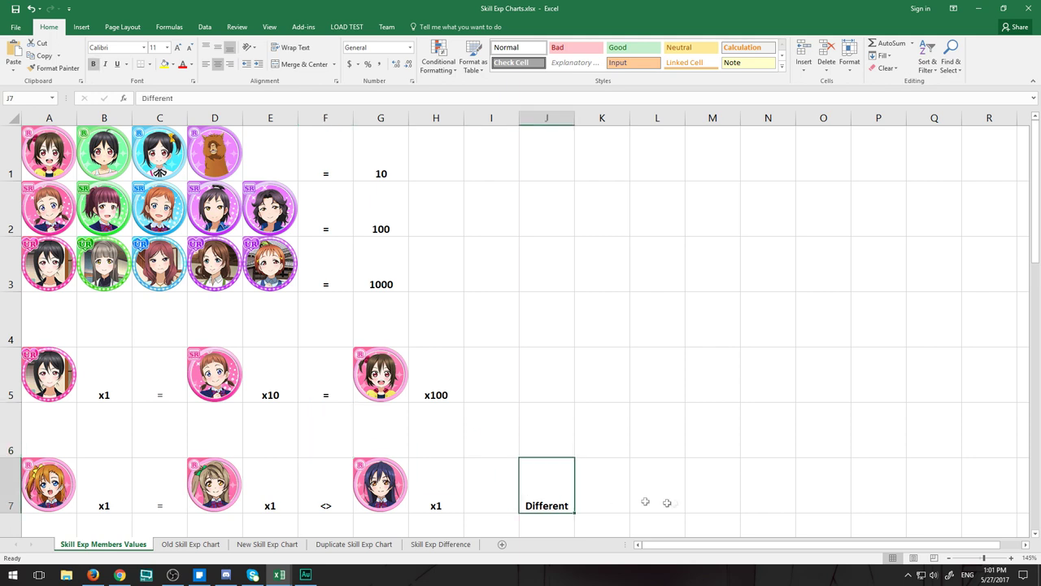
pyautogui.click(697, 415)
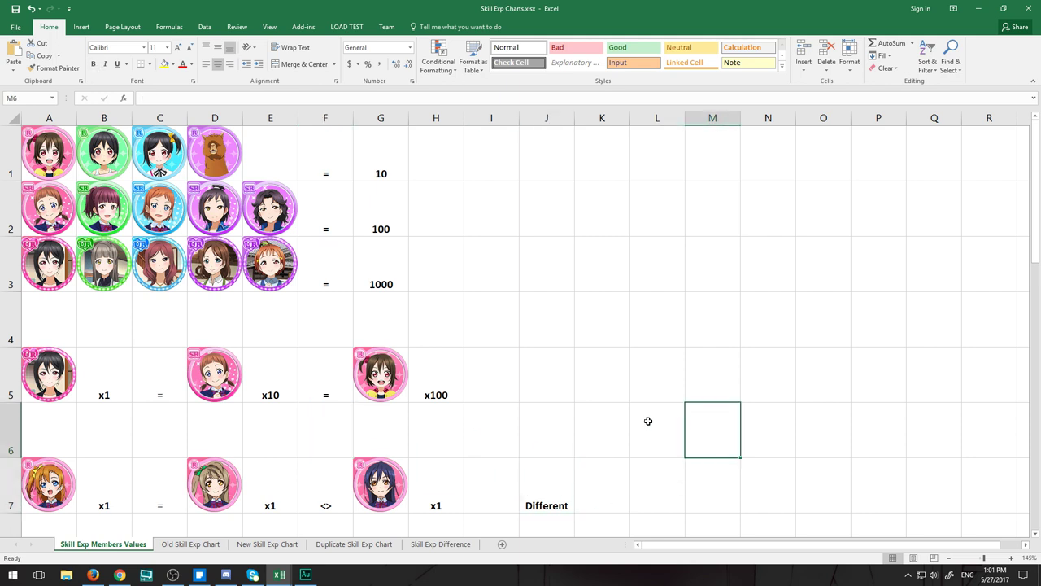
# Step: Review the R members in row 1, then the skill exp values of each rarity from G1 to G3
pyautogui.moveTo(339, 151); pyautogui.dragTo(65, 163)
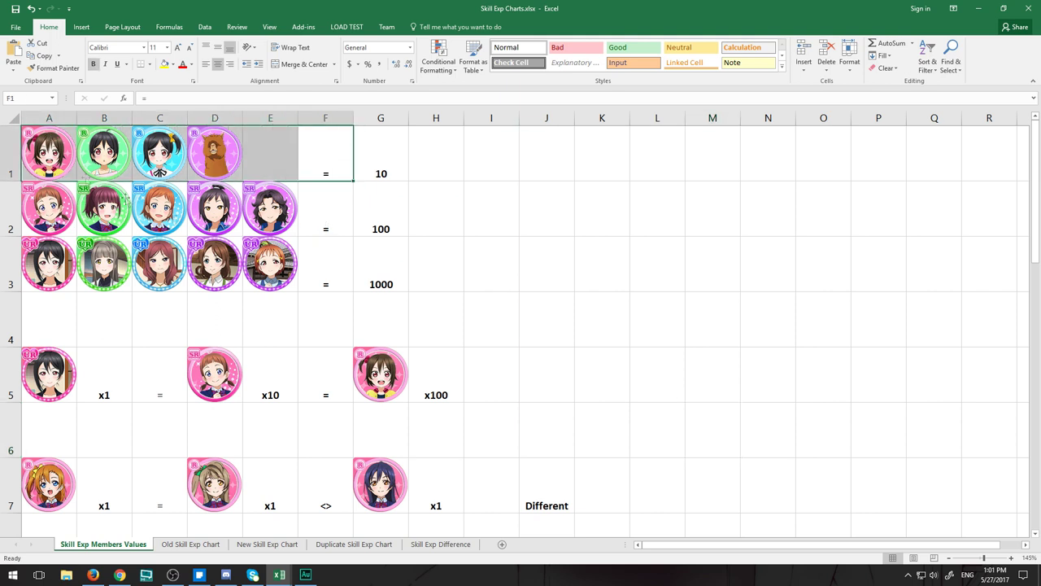
pyautogui.click(678, 318)
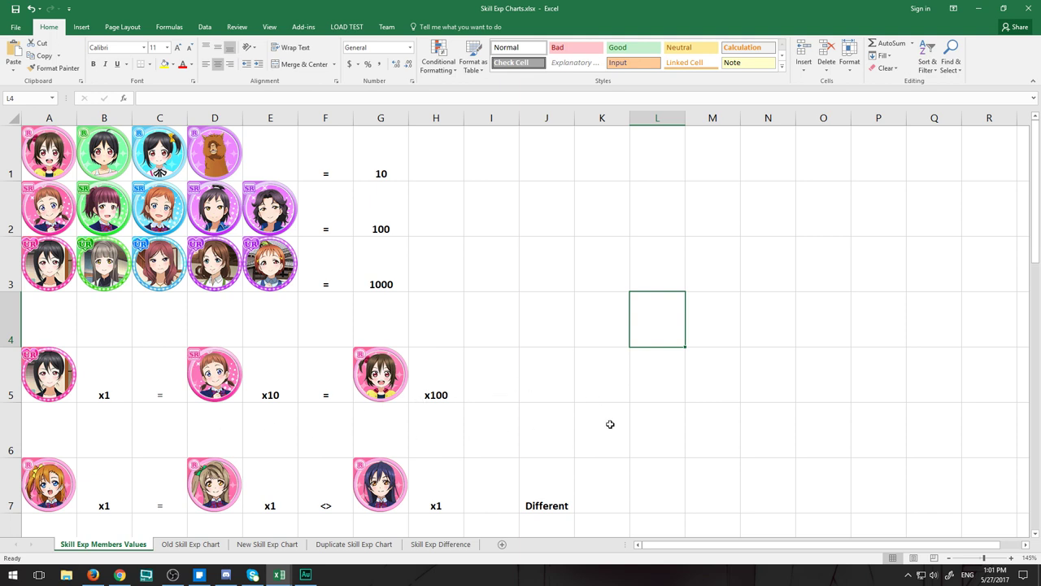
pyautogui.click(384, 175)
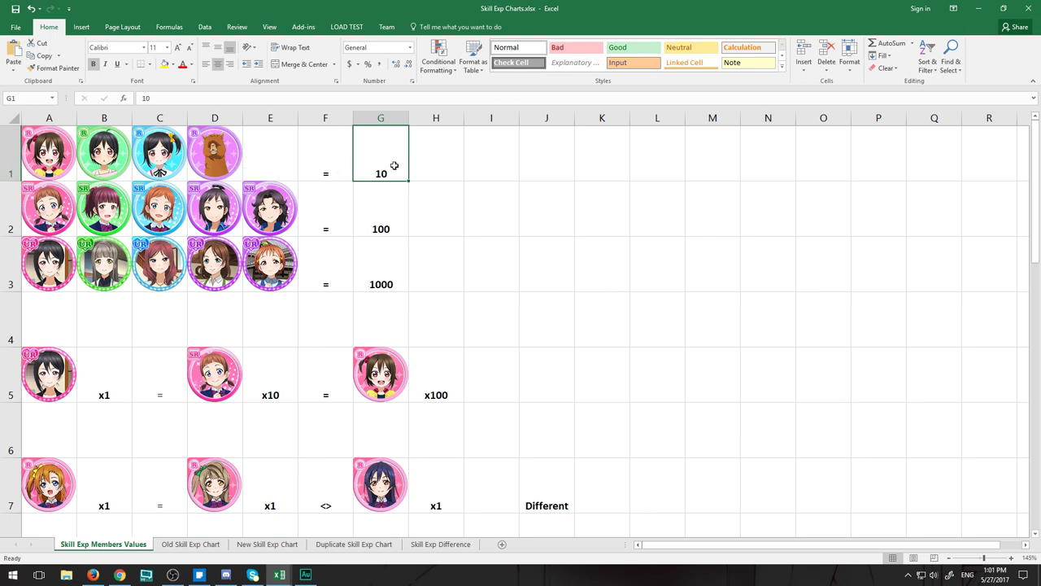
pyautogui.press('Down')
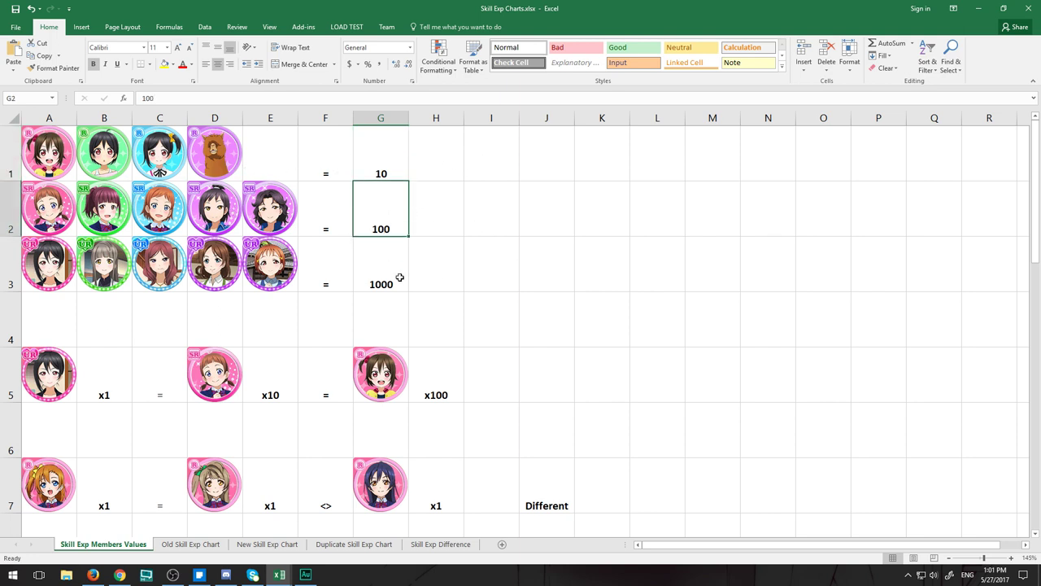
pyautogui.press('Down')
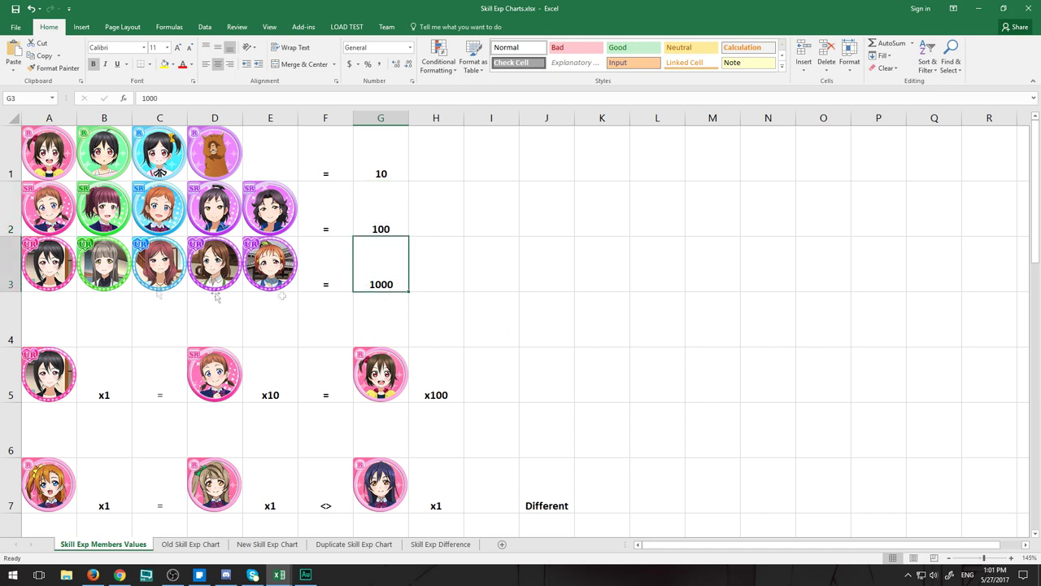
# Step: Examine the row 9 comparison, from the R members in A9 and D9 to the exp label and UR member in J9:K9
pyautogui.scroll(-2, 507, 330)
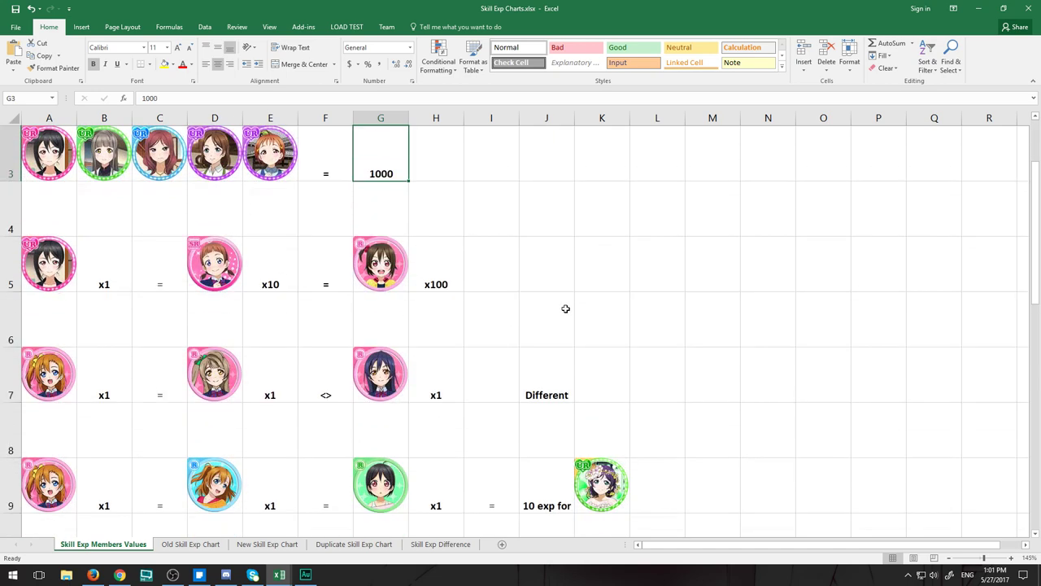
pyautogui.click(532, 415)
pyautogui.click(620, 425)
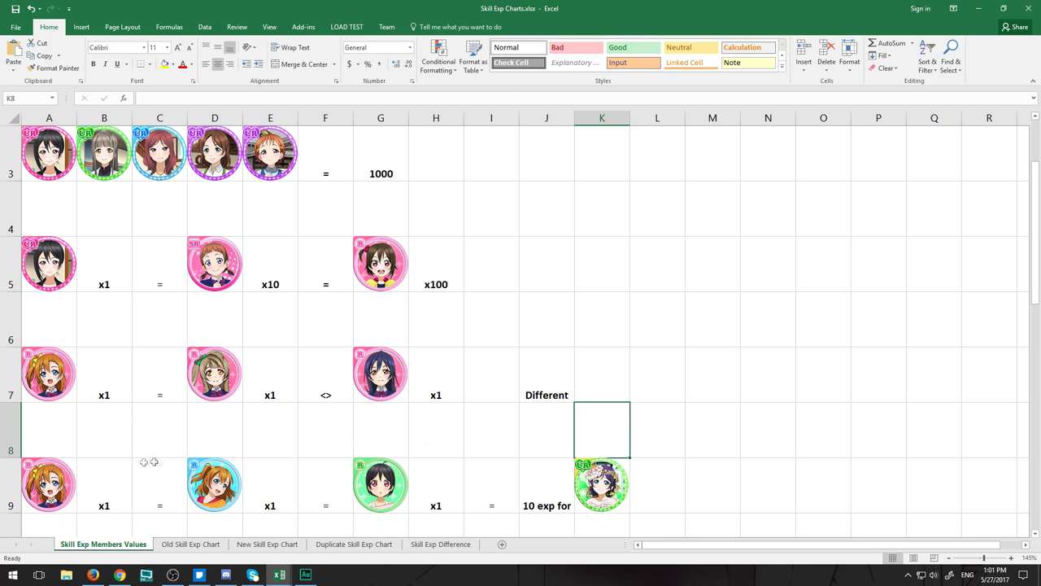
pyautogui.click(56, 440)
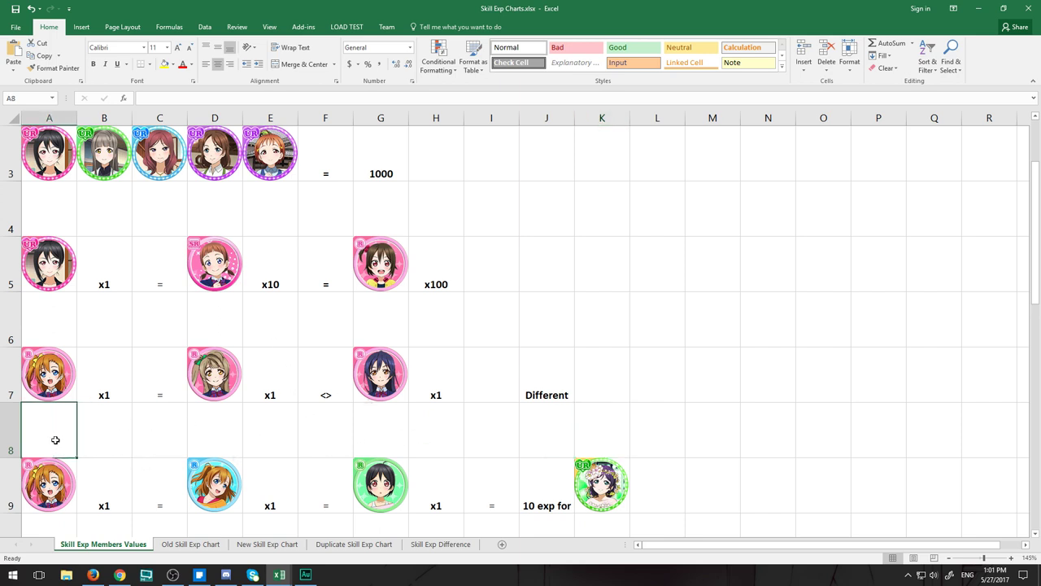
pyautogui.click(231, 442)
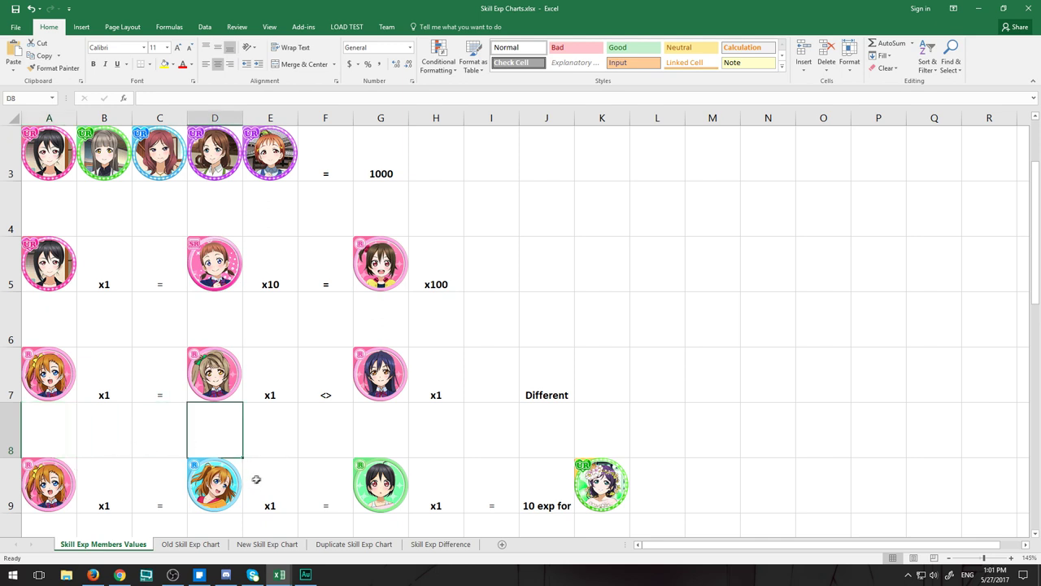
pyautogui.moveTo(253, 479); pyautogui.dragTo(60, 486)
pyautogui.moveTo(588, 440); pyautogui.dragTo(553, 472)
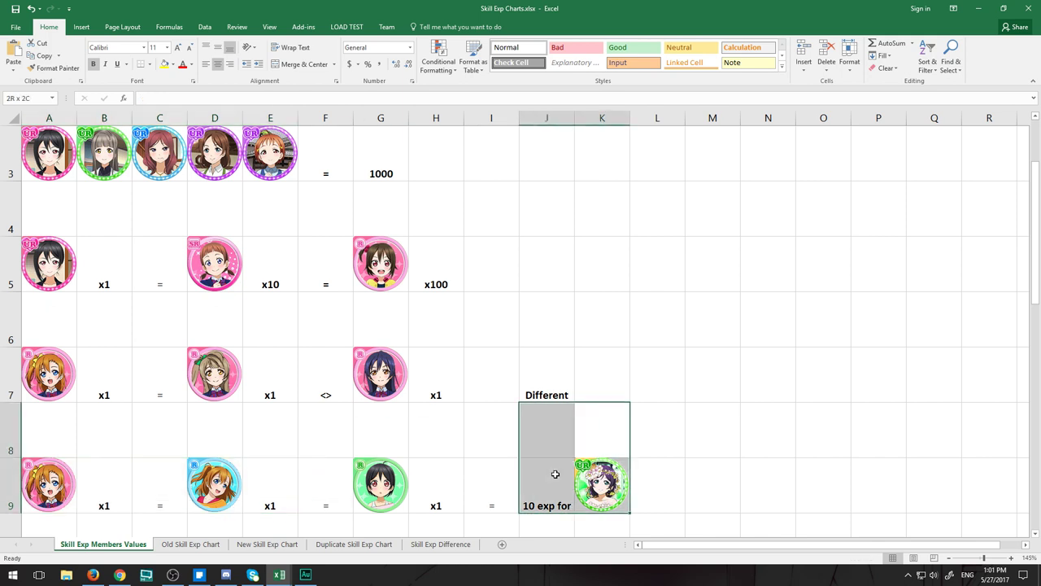
pyautogui.click(725, 453)
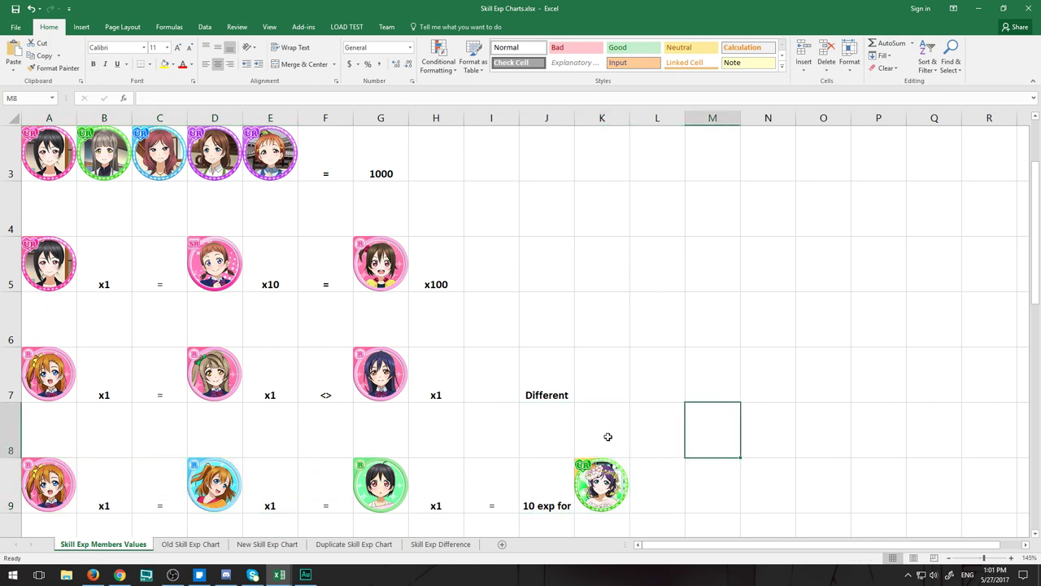
# Step: Compare the R members in A9 and D9 with the UR member in K9, highlighting both groups
pyautogui.moveTo(605, 428)
pyautogui.mouseDown()
pyautogui.moveTo(490, 477)
pyautogui.moveTo(562, 460)
pyautogui.moveTo(598, 432)
pyautogui.mouseUp()
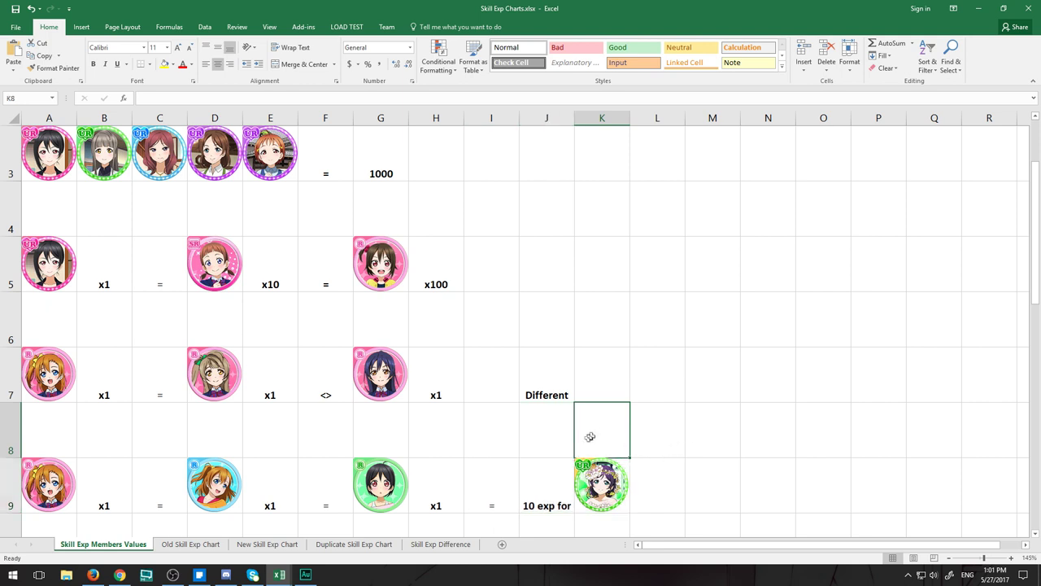
pyautogui.moveTo(44, 437); pyautogui.dragTo(196, 476)
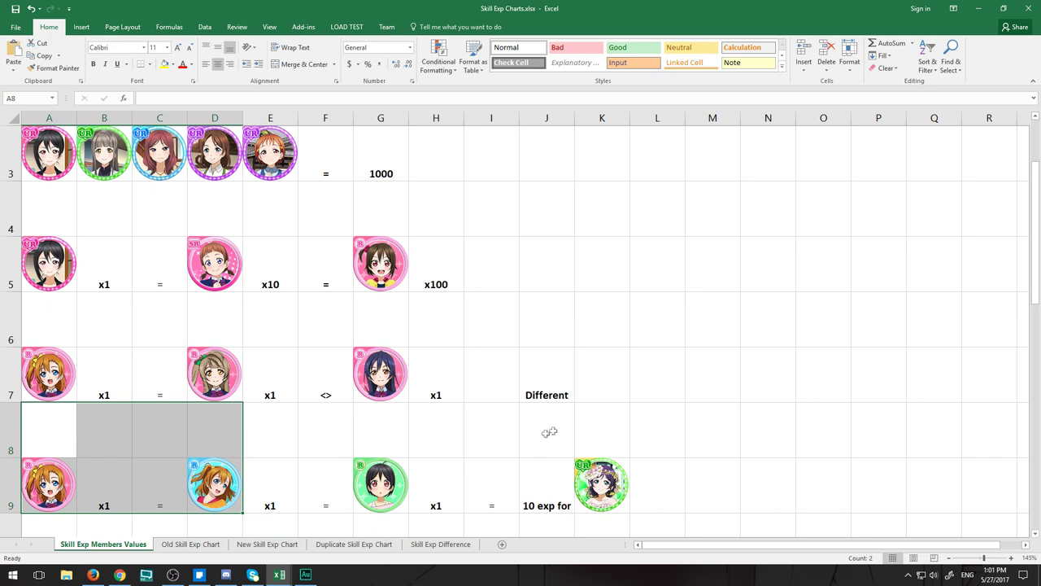
pyautogui.click(591, 438)
pyautogui.moveTo(652, 482); pyautogui.dragTo(581, 442)
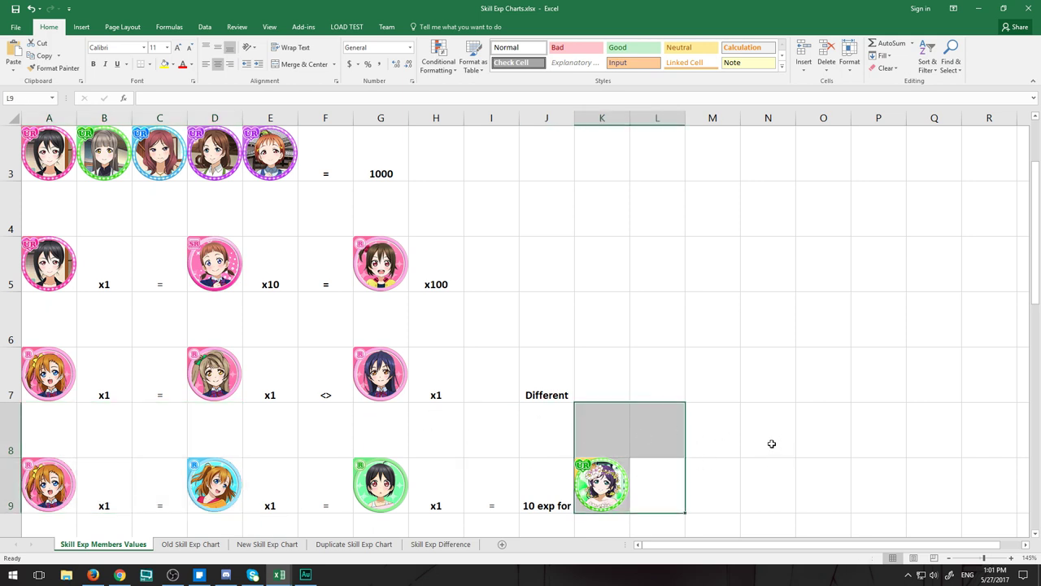
pyautogui.click(750, 425)
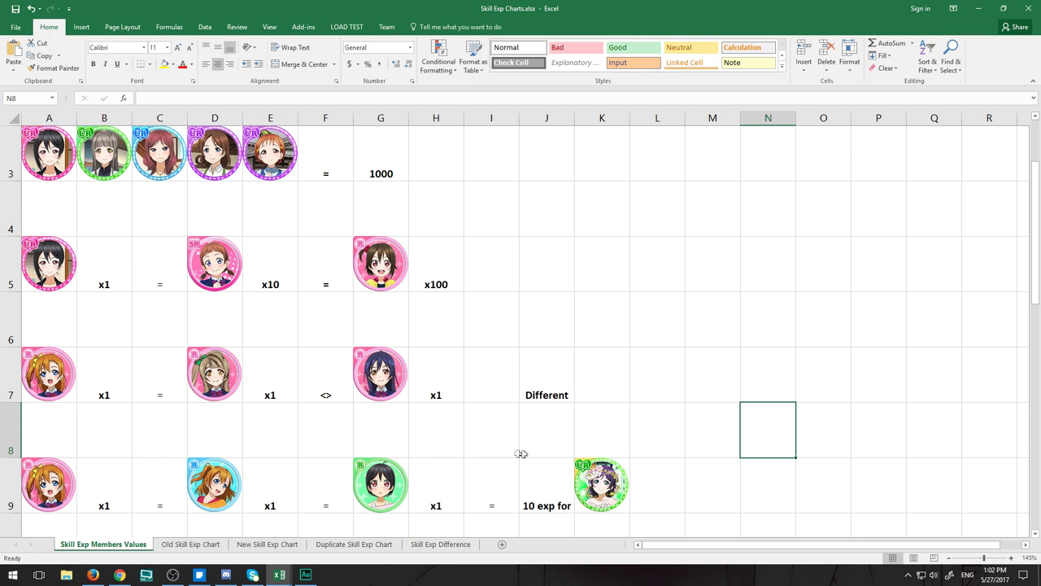
# Step: Compare the green R member in G9 with the UR member in K9
pyautogui.moveTo(388, 444); pyautogui.dragTo(419, 462)
pyautogui.click(598, 435)
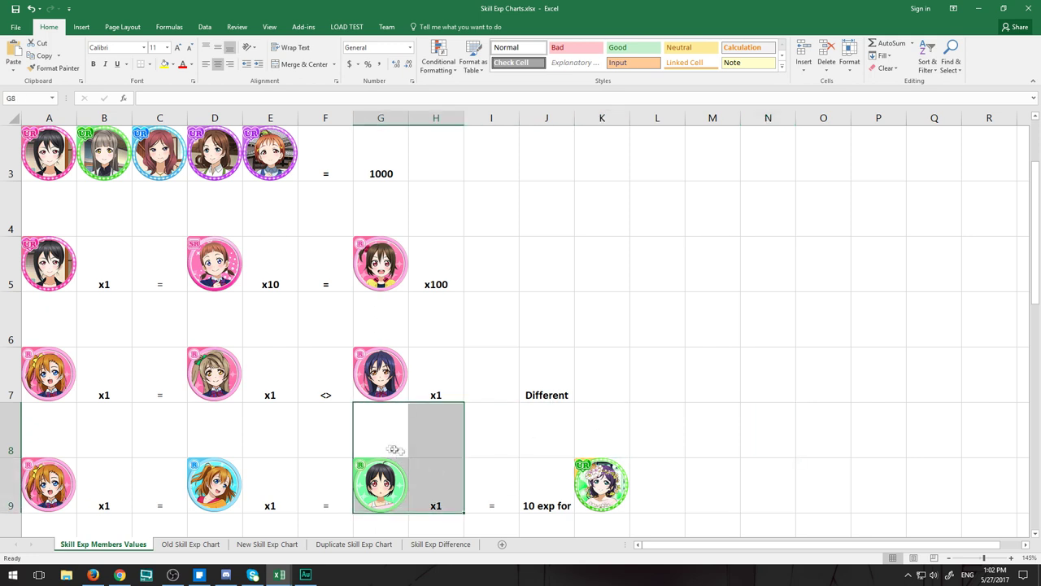
pyautogui.click(611, 444)
pyautogui.scroll(1, 611, 444)
pyautogui.scroll(-2, 439, 380)
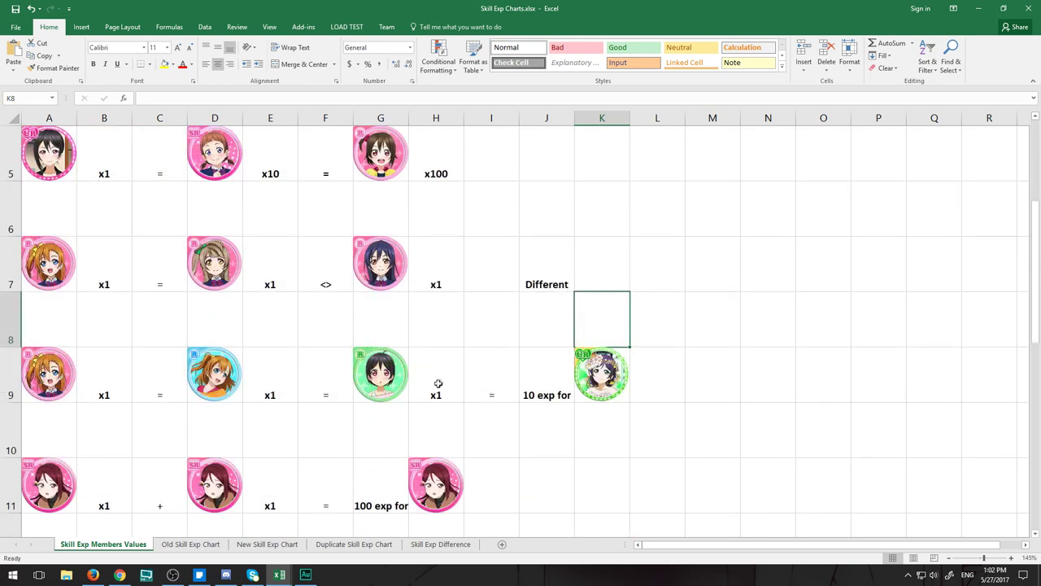
pyautogui.scroll(1, 602, 374)
pyautogui.click(655, 474)
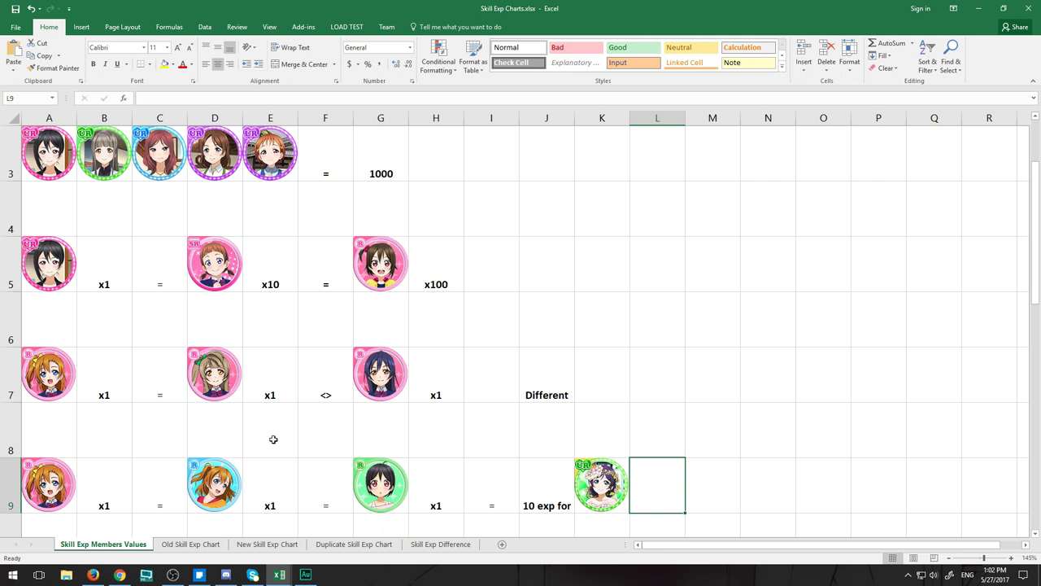
# Step: Compare the R members in A9:E9 with the green R member and its quantity in G9:H9
pyautogui.moveTo(273, 440); pyautogui.dragTo(61, 484)
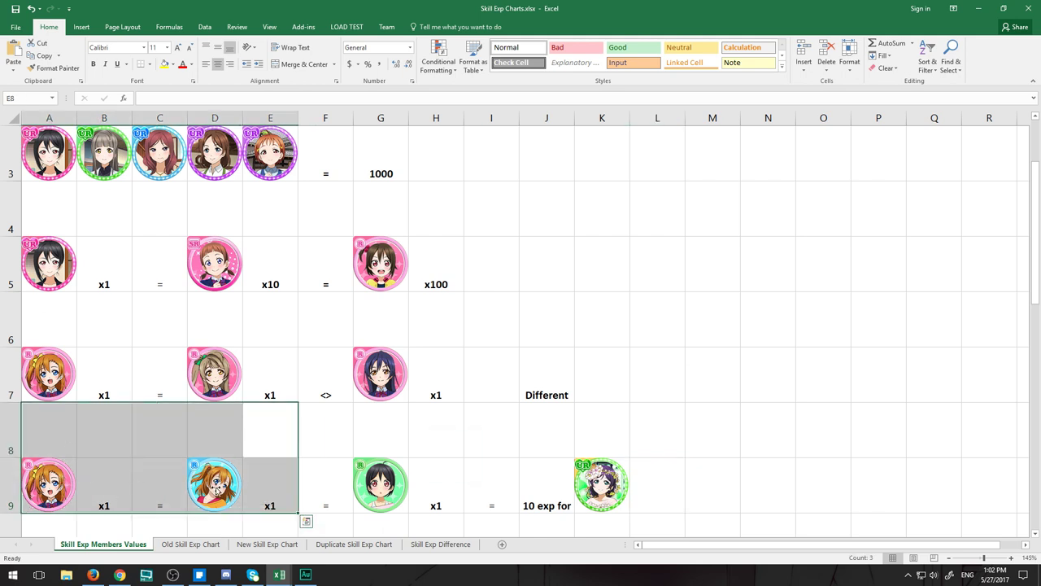
pyautogui.click(105, 431)
pyautogui.moveTo(390, 418); pyautogui.dragTo(433, 458)
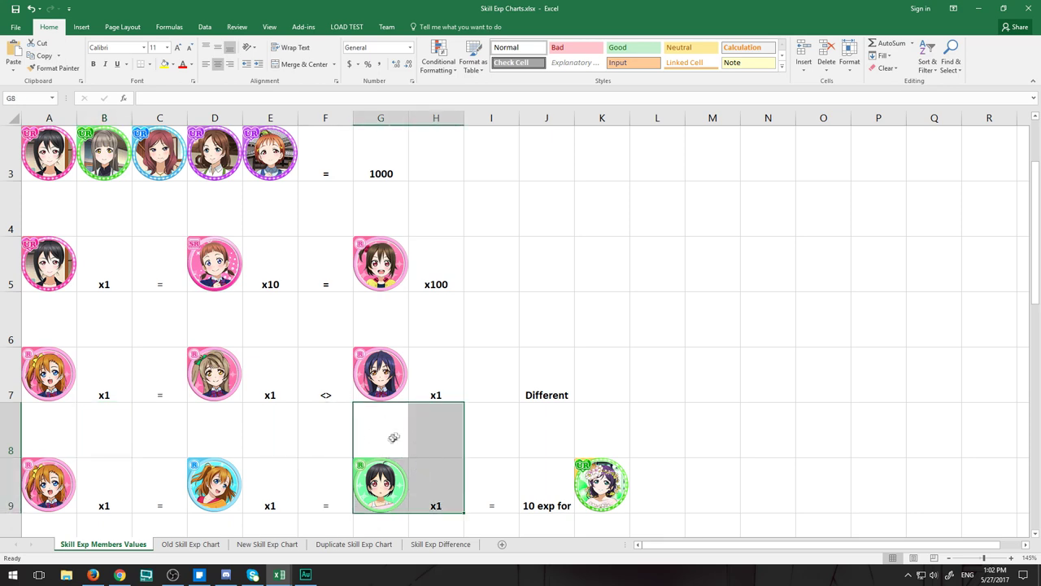
pyautogui.click(655, 397)
# Step: Examine the two SR members in row 11 and their skill exp label in G11, then return to the sheet's first rows
pyautogui.scroll(-1, 298, 465)
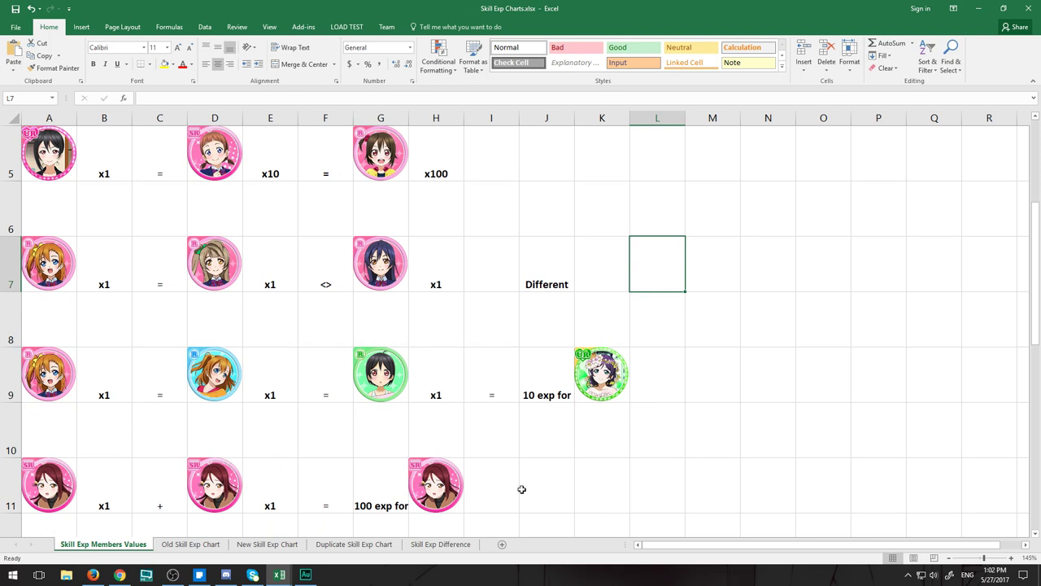
pyautogui.click(141, 440)
pyautogui.click(47, 439)
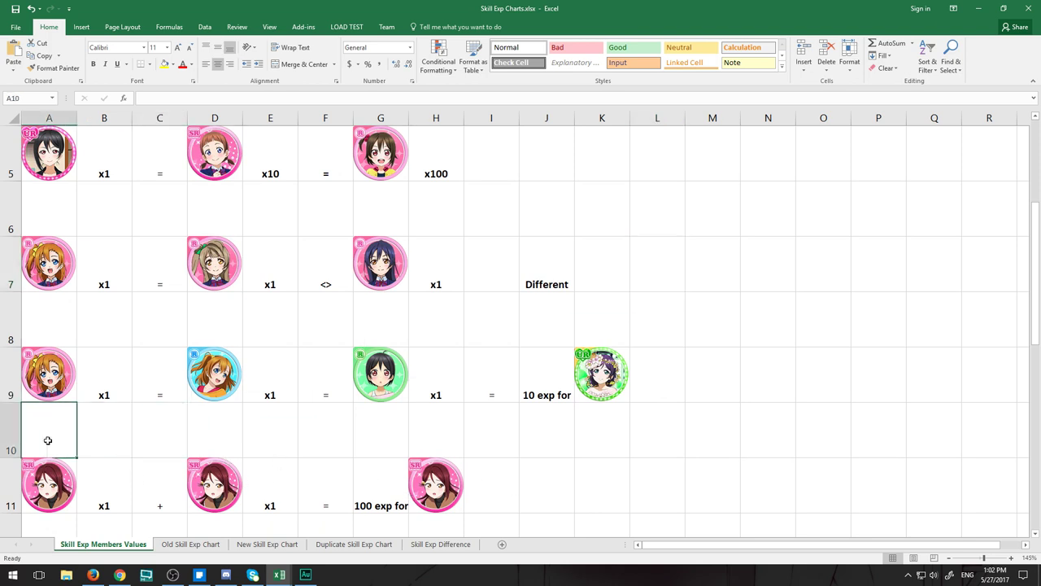
pyautogui.click(215, 440)
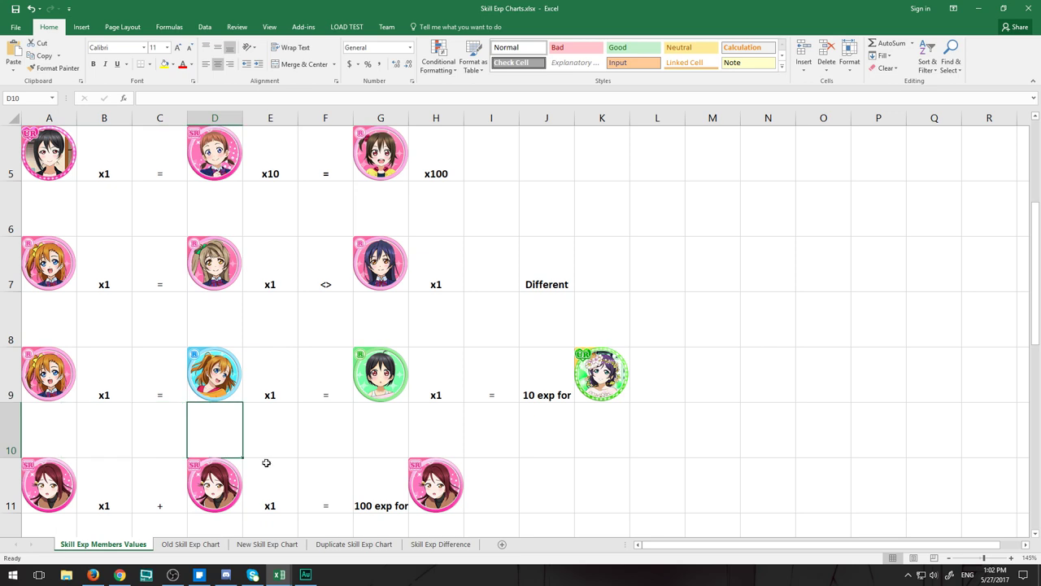
pyautogui.click(374, 505)
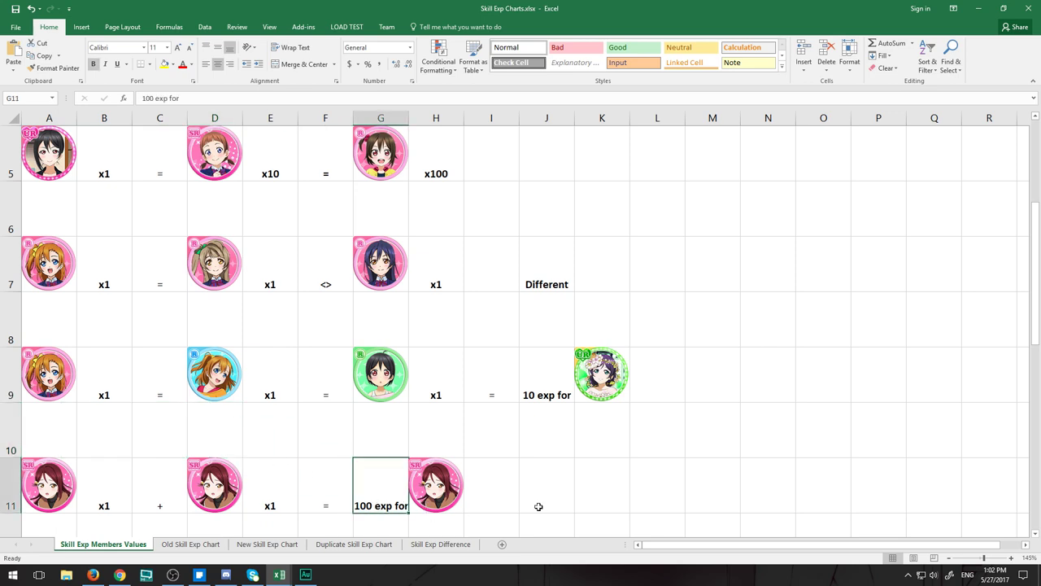
pyautogui.click(537, 503)
pyautogui.scroll(2, 537, 501)
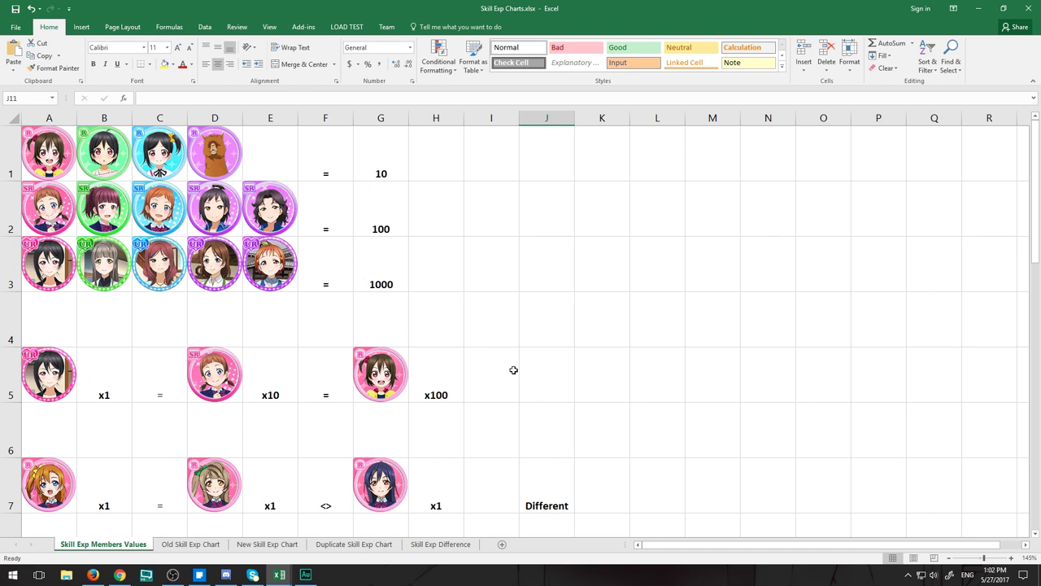
# Step: Review the row 11 pairing of two identical SR members and the skill exp label in G11
pyautogui.scroll(-2, 513, 370)
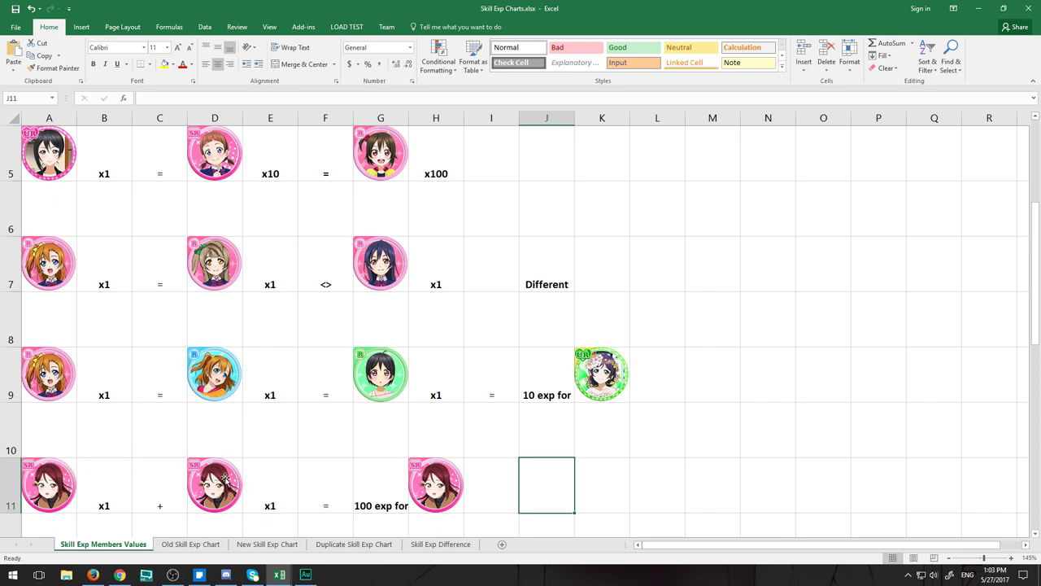
pyautogui.click(385, 486)
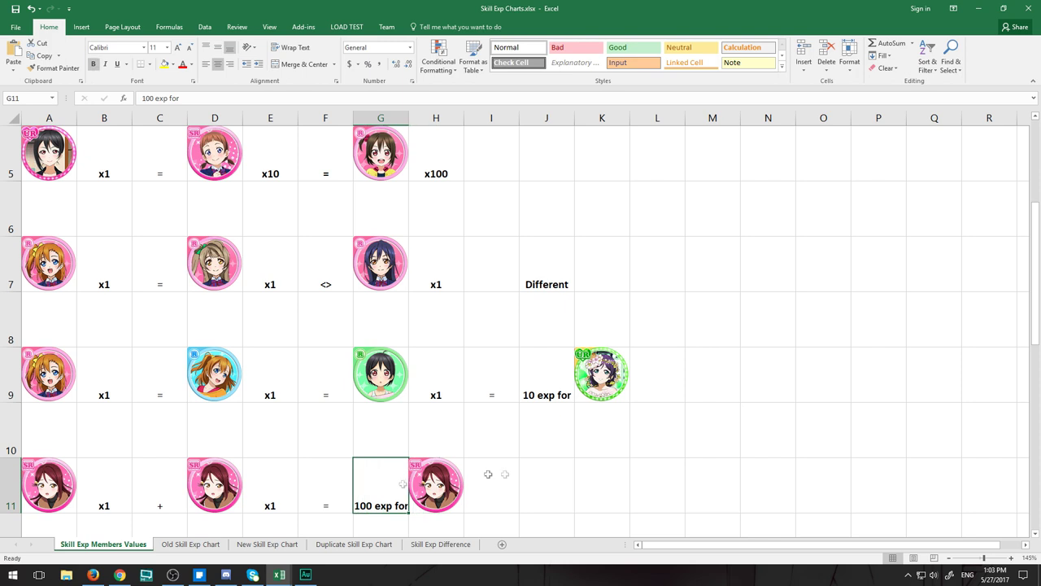
pyautogui.click(555, 467)
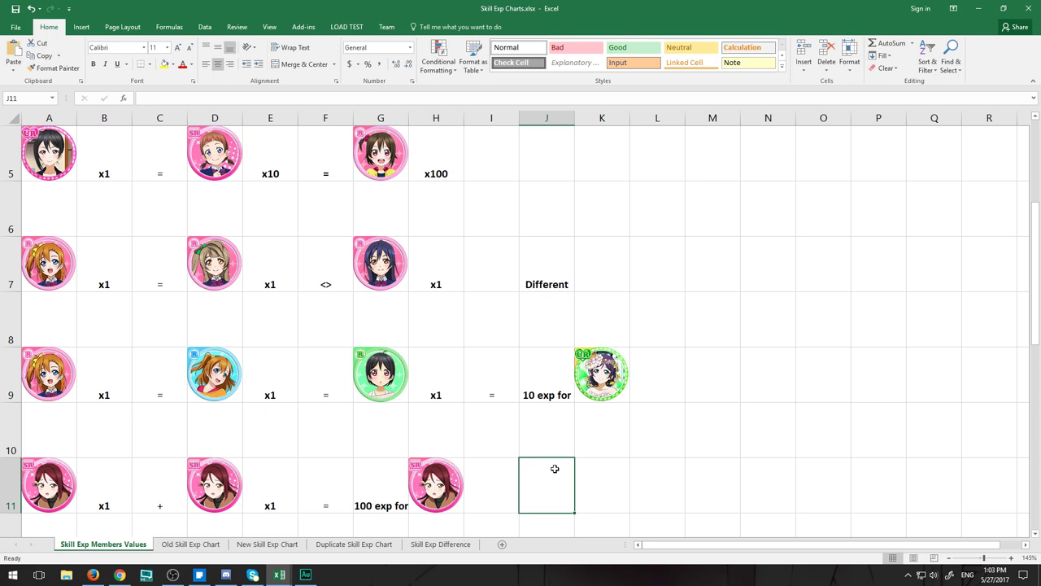
# Step: Examine the row 13 pairing of two different SR members, highlighting the second member in D13:E13 and the exp label in G13
pyautogui.scroll(-1, 554, 468)
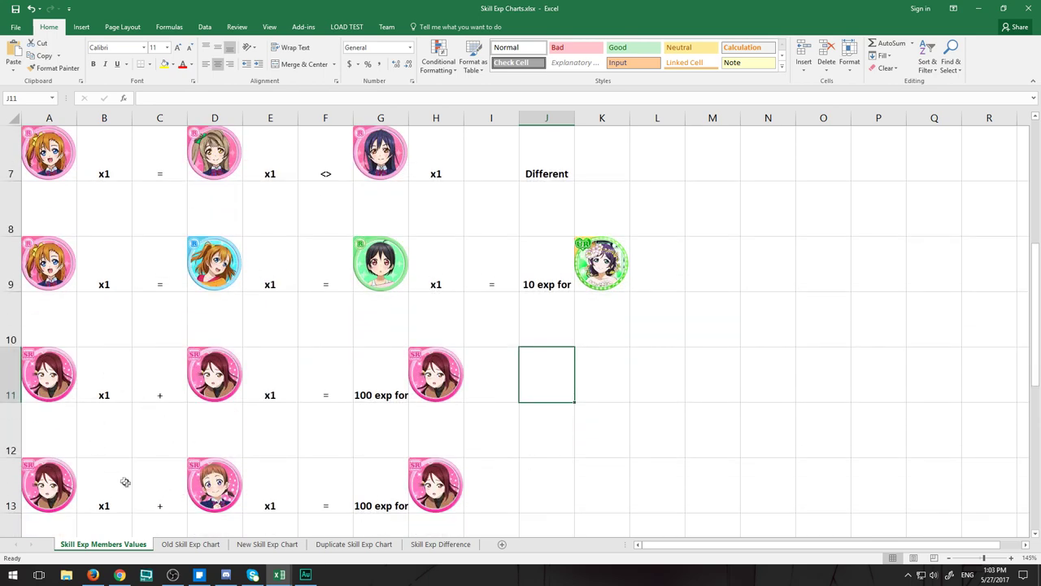
pyautogui.moveTo(191, 450); pyautogui.dragTo(266, 499)
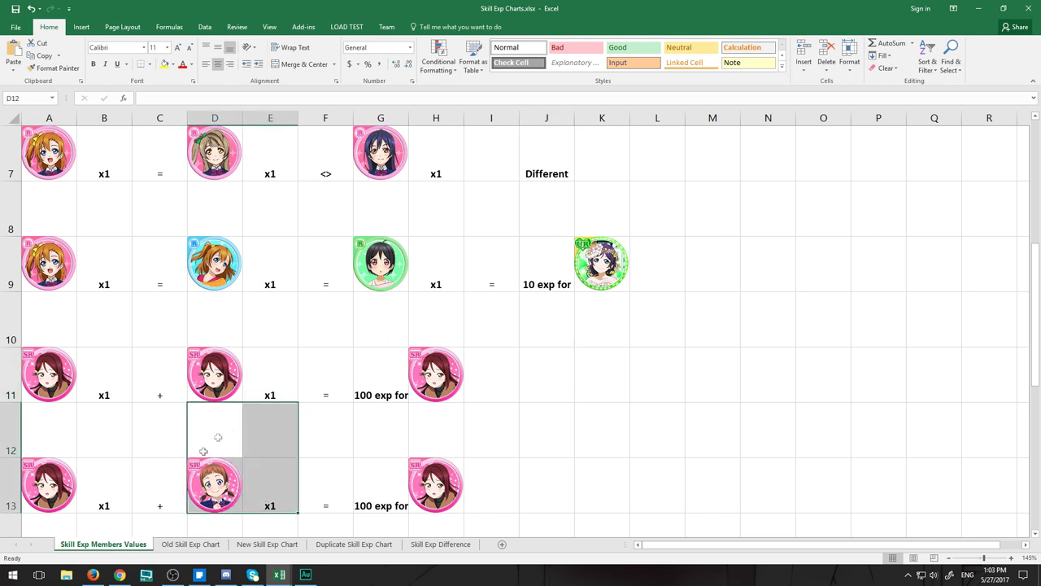
pyautogui.click(371, 481)
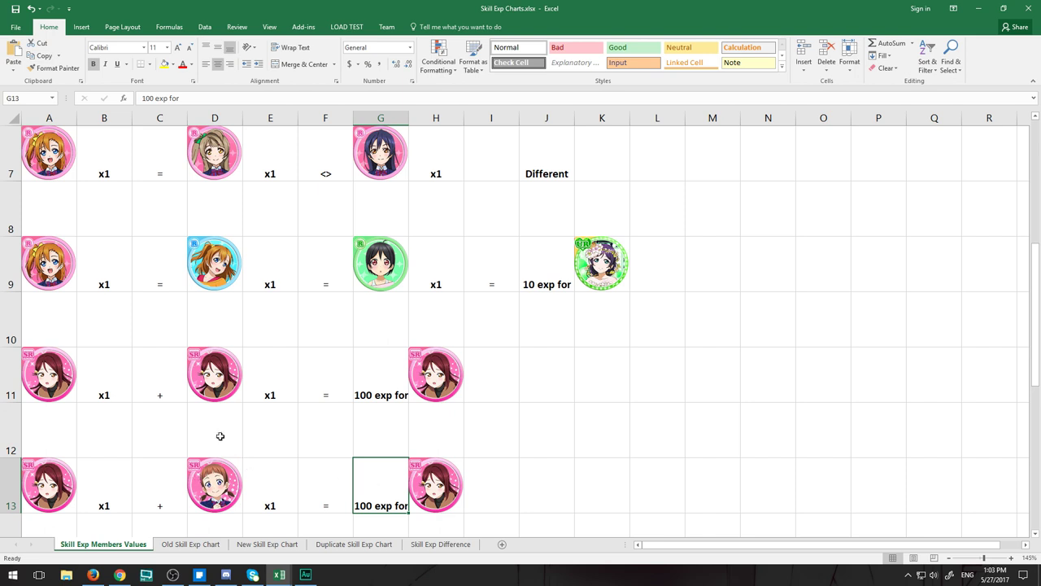
pyautogui.moveTo(220, 436); pyautogui.dragTo(272, 495)
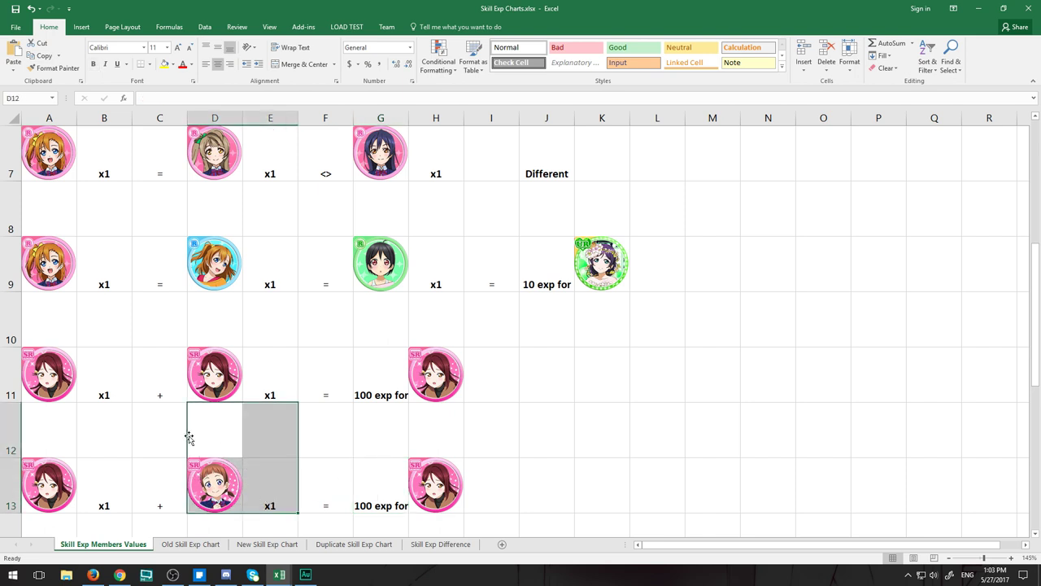
pyautogui.click(262, 431)
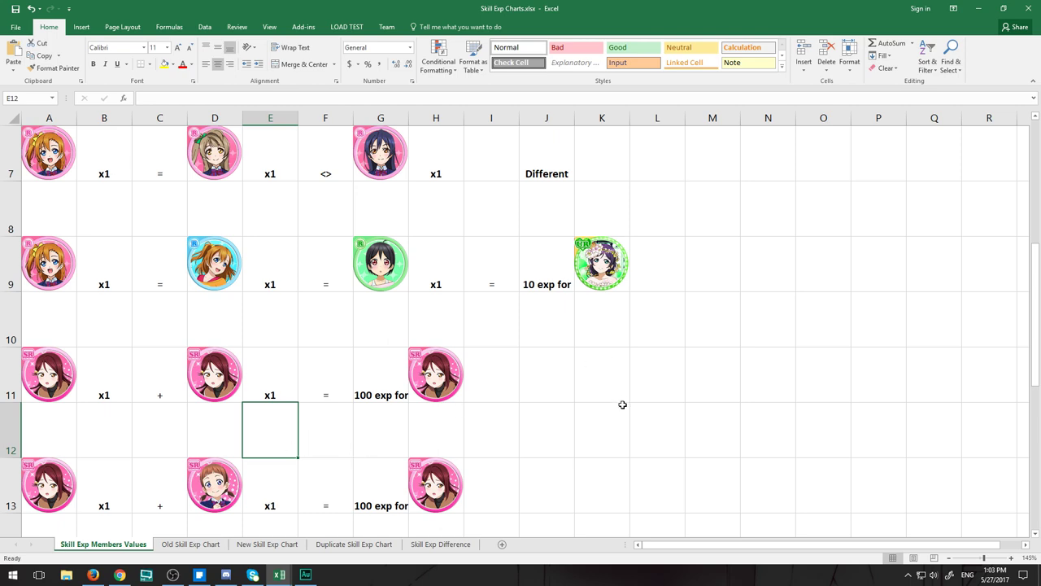
# Step: Examine the duplicate SSR pair in row 15 and the duplicate UR pair in row 17, highlighting both examples
pyautogui.scroll(-1, 622, 405)
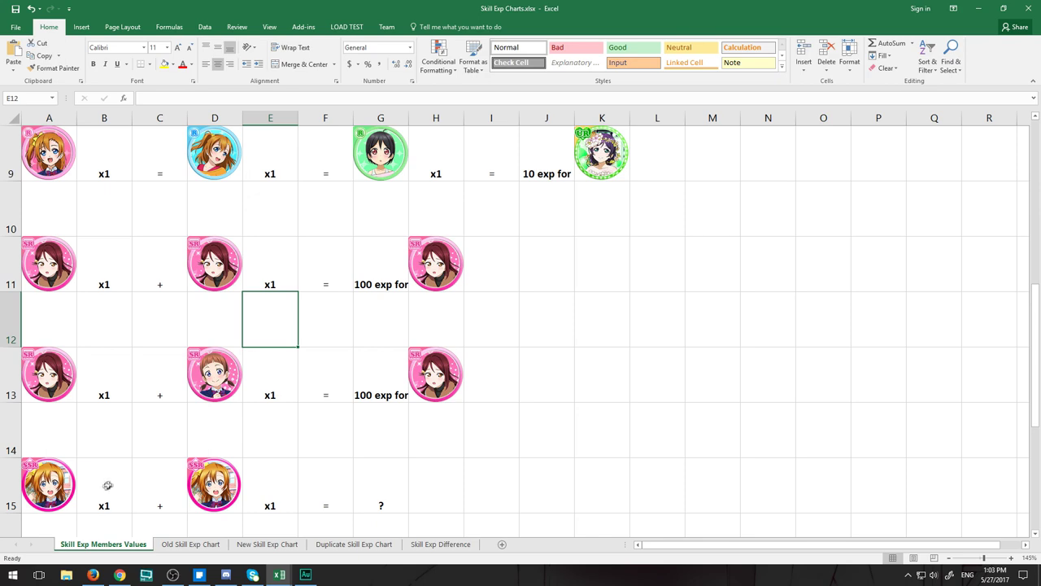
pyautogui.scroll(-1, 121, 437)
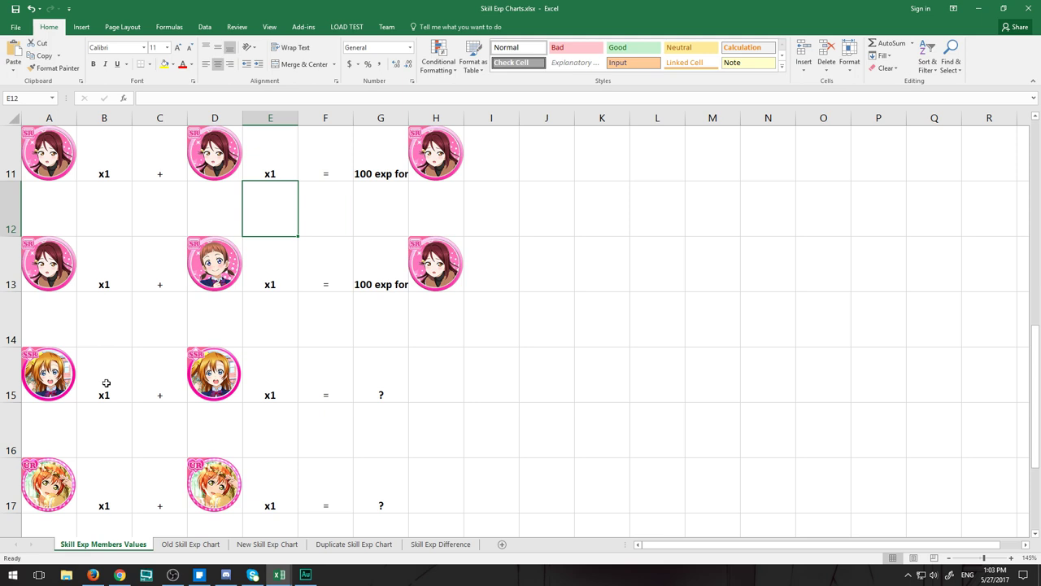
pyautogui.moveTo(101, 377); pyautogui.dragTo(290, 500)
pyautogui.click(494, 461)
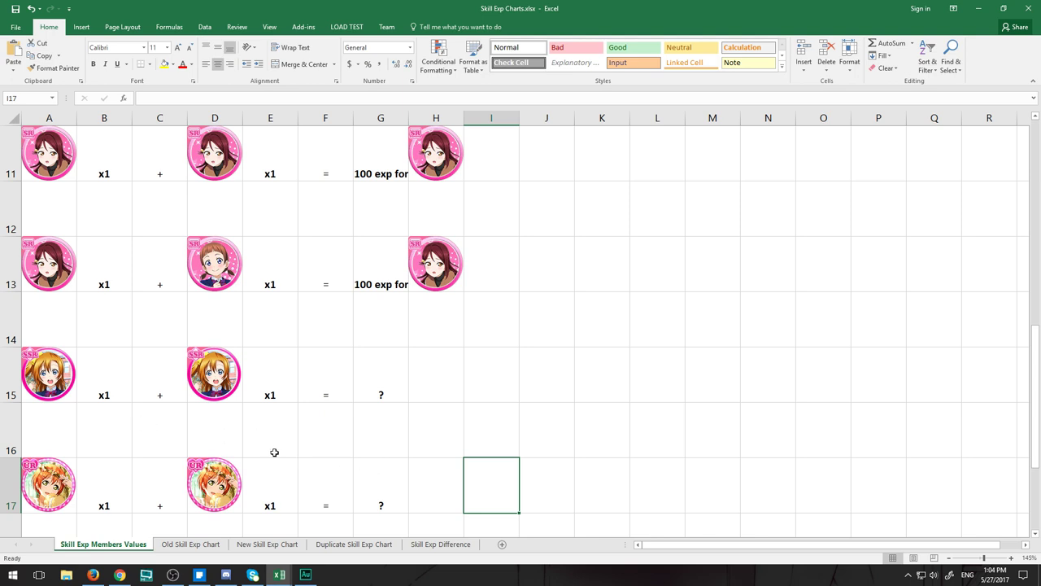
# Step: Examine the UR skill levels on the Old Skill Exp Chart sheet and the exp required for level 2 in B13
pyautogui.click(190, 544)
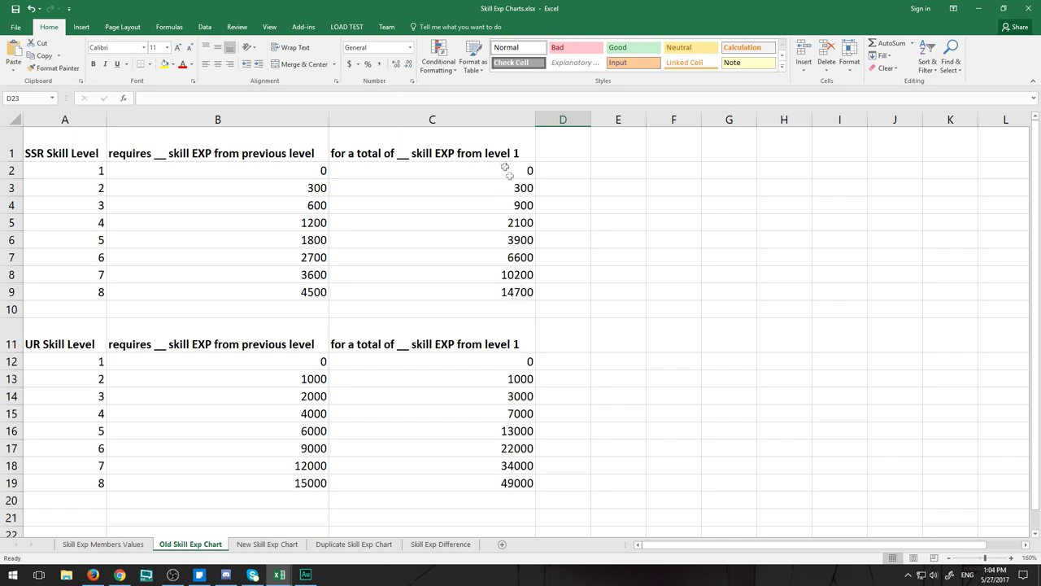
pyautogui.moveTo(91, 367); pyautogui.dragTo(91, 479)
pyautogui.click(643, 404)
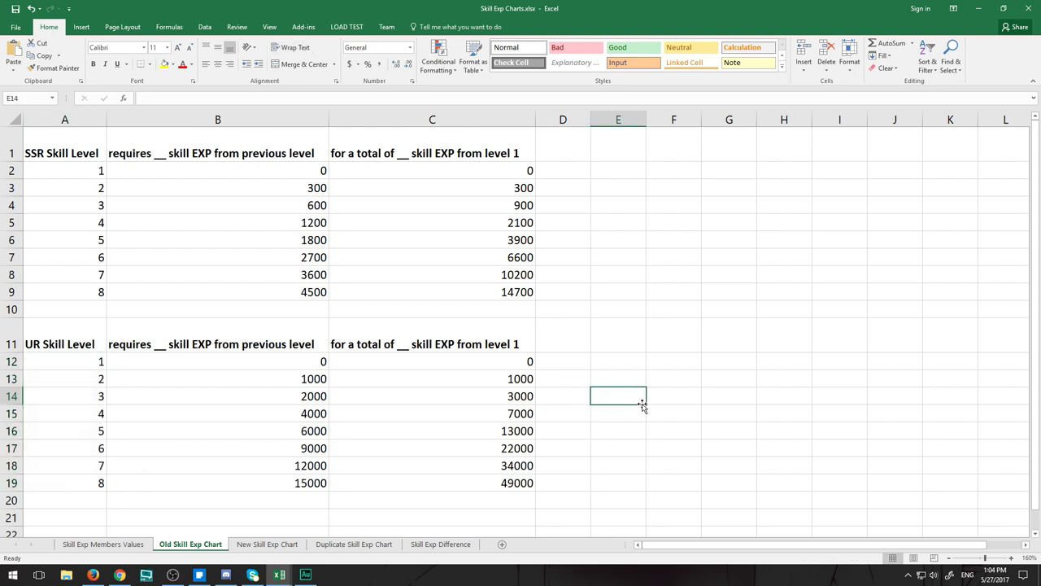
pyautogui.click(78, 367)
pyautogui.click(82, 383)
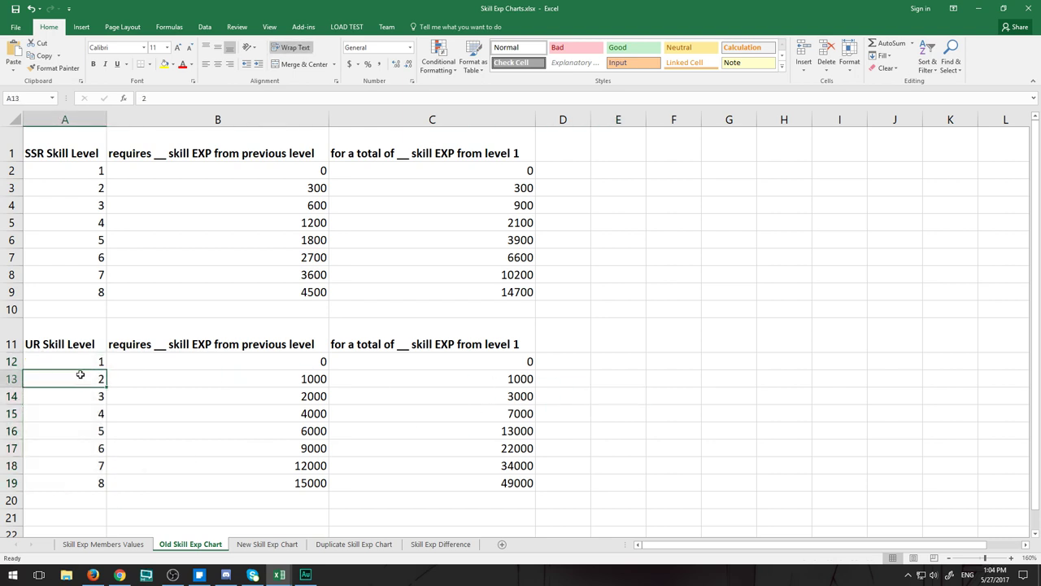
pyautogui.click(244, 382)
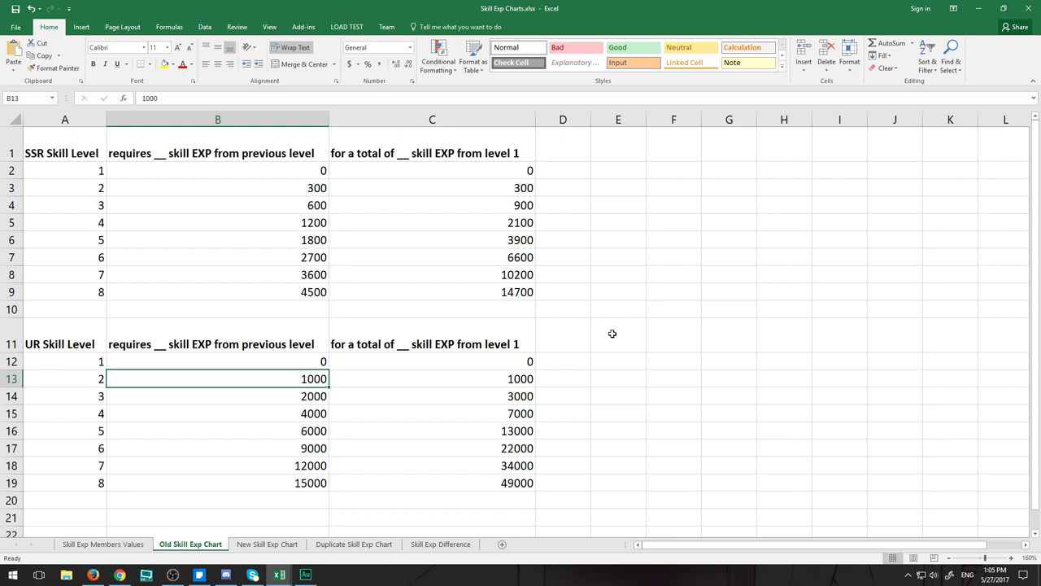
# Step: Examine UR skill levels 1 to 4 and their exp requirements on the New Skill Exp Chart sheet
pyautogui.click(278, 545)
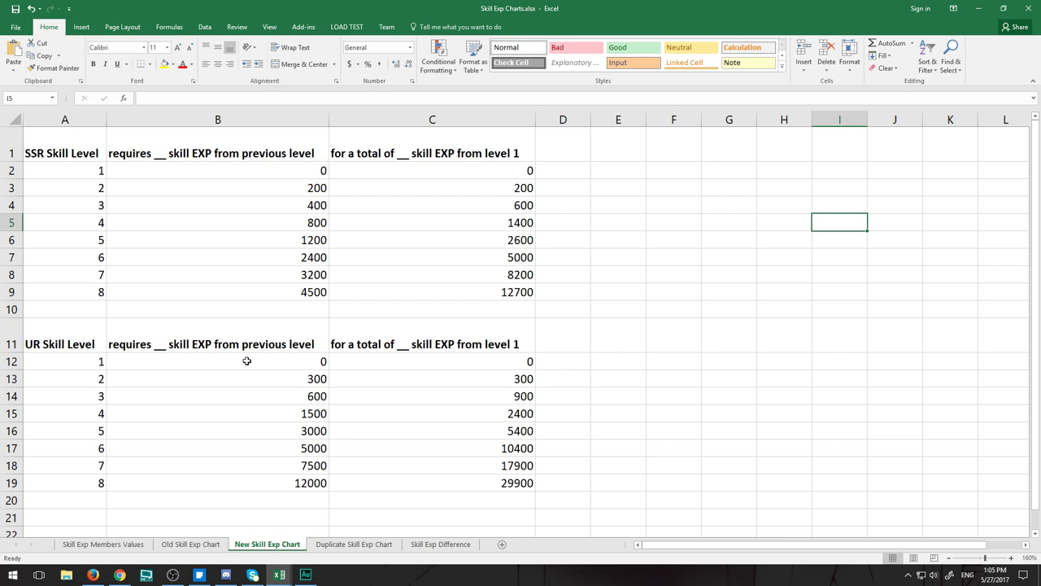
pyautogui.click(94, 360)
pyautogui.click(98, 378)
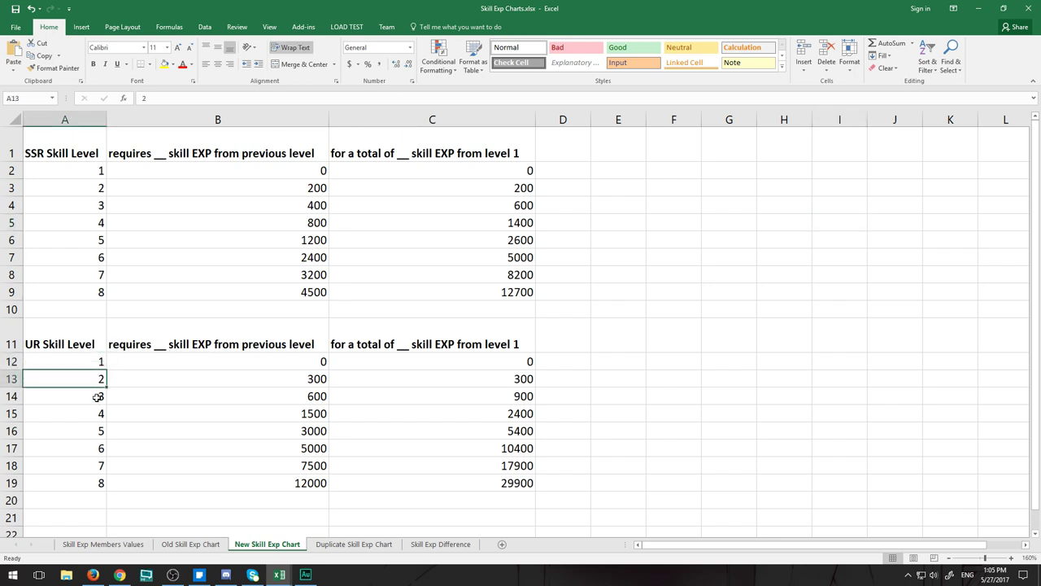
pyautogui.click(98, 397)
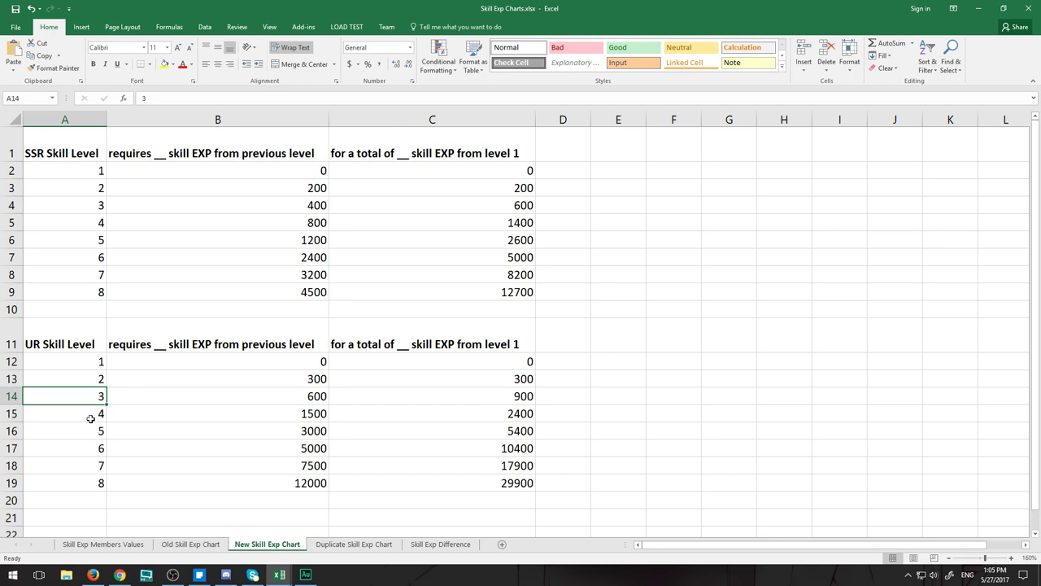
pyautogui.click(90, 418)
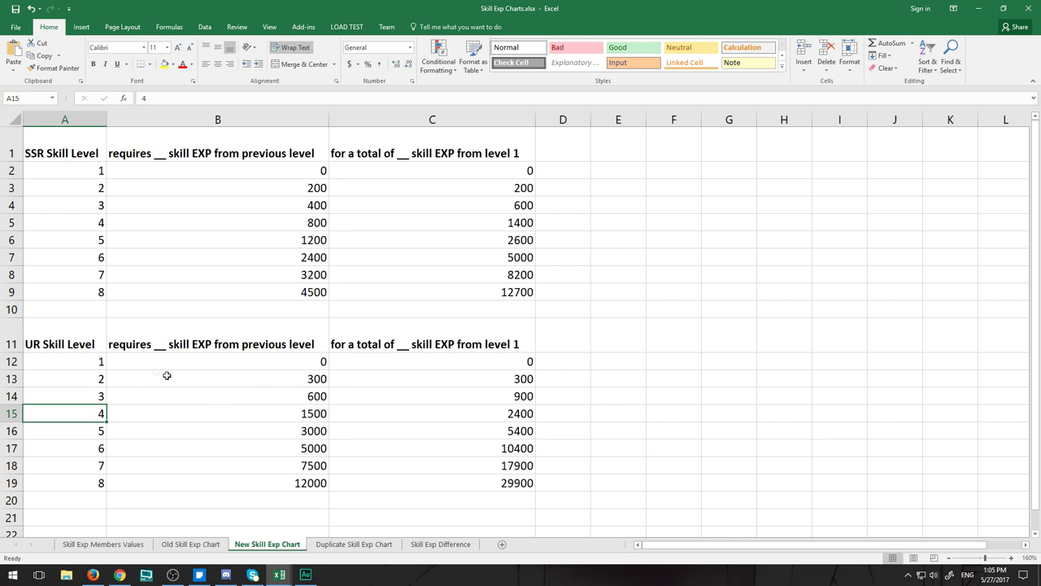
pyautogui.click(91, 359)
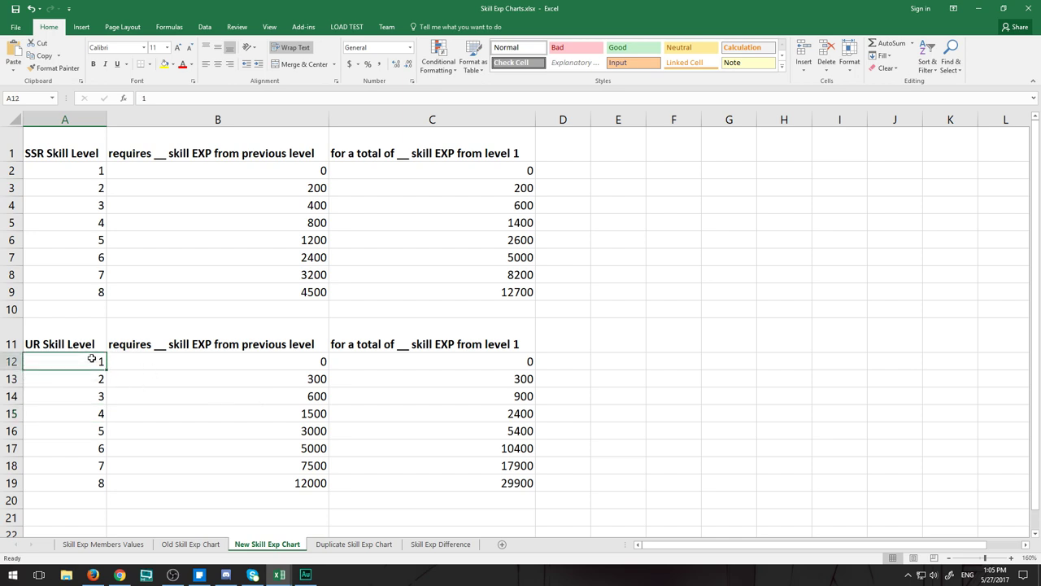
pyautogui.click(82, 400)
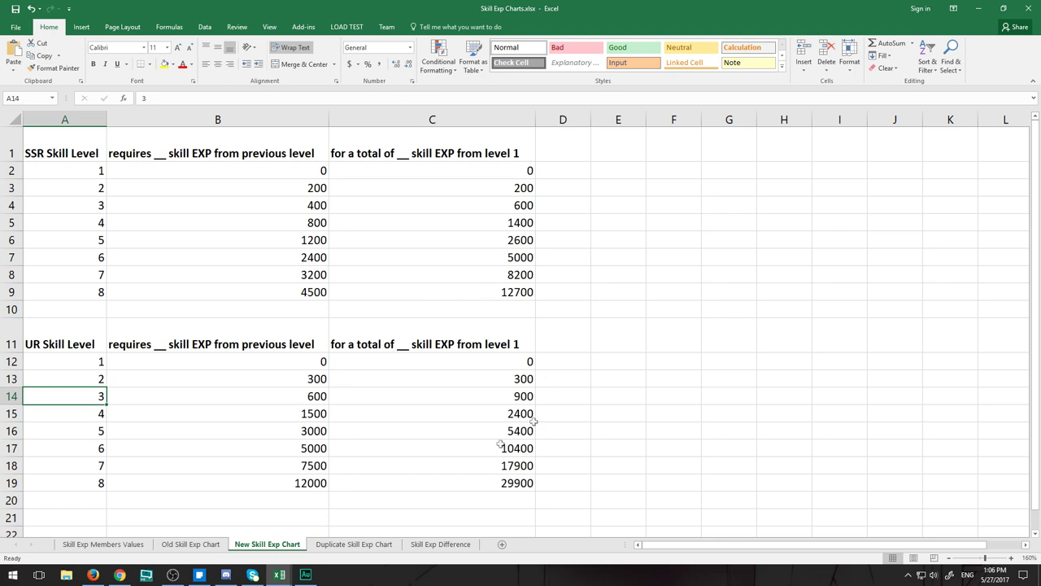
# Step: Switch to the SIF UR Tier List workbook and examine the Tier 1 scorer's skill levels 1 to 3 and their values
pyautogui.moveTo(278, 576)
pyautogui.click(334, 552)
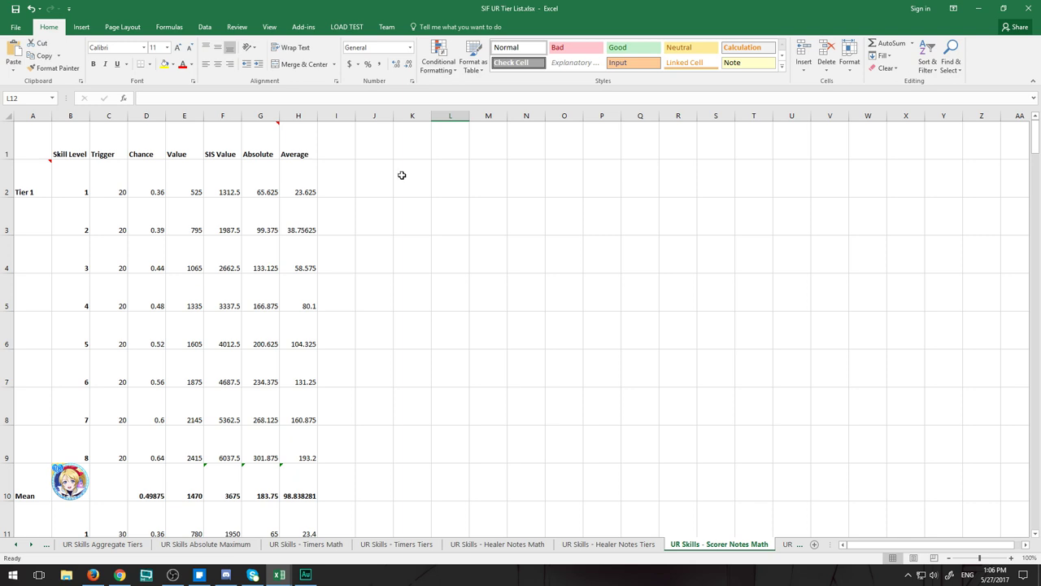
pyautogui.click(78, 195)
pyautogui.click(199, 192)
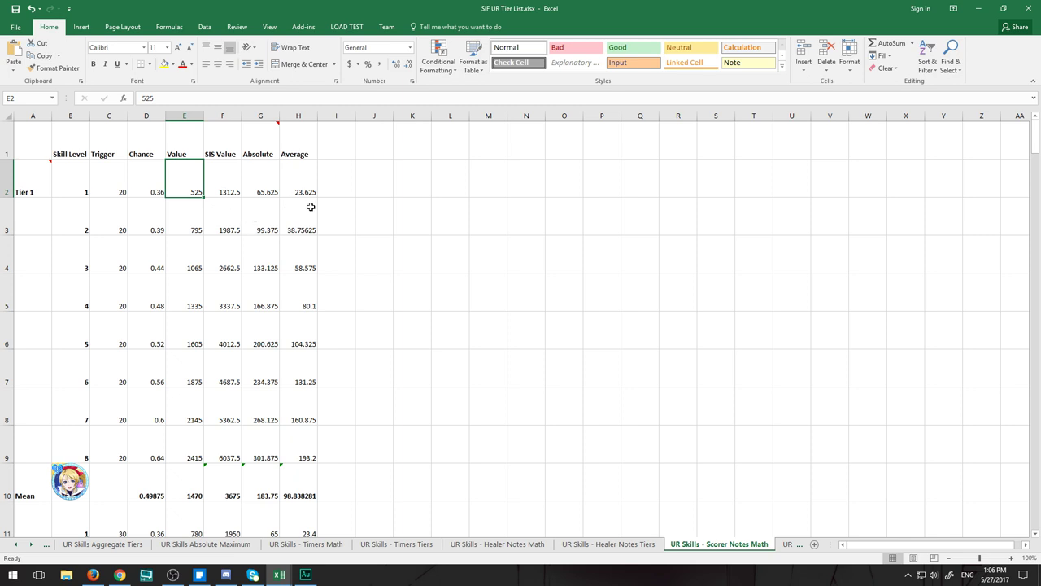
pyautogui.click(177, 273)
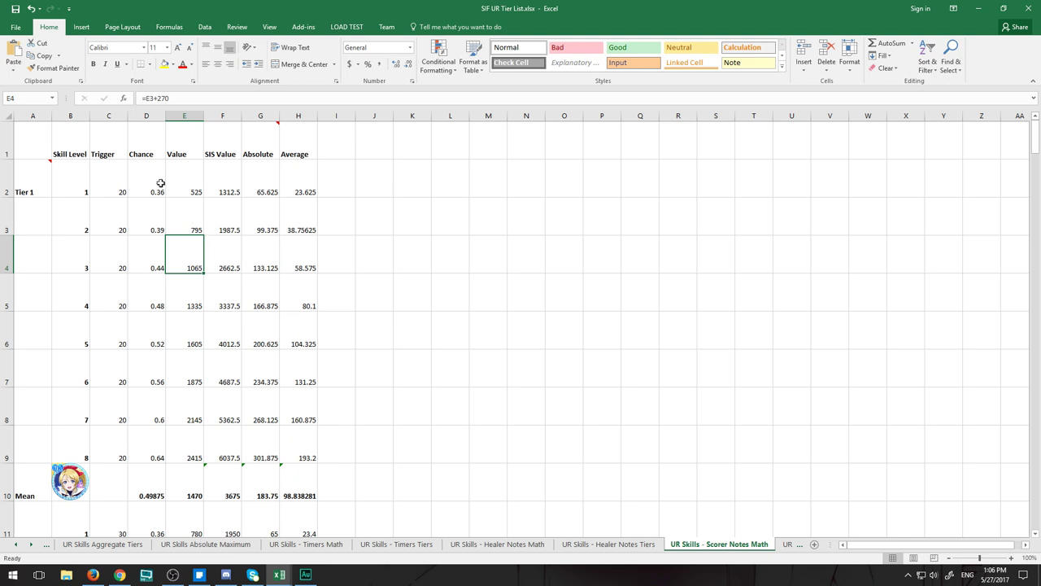
pyautogui.moveTo(73, 179); pyautogui.dragTo(77, 228)
pyautogui.click(76, 252)
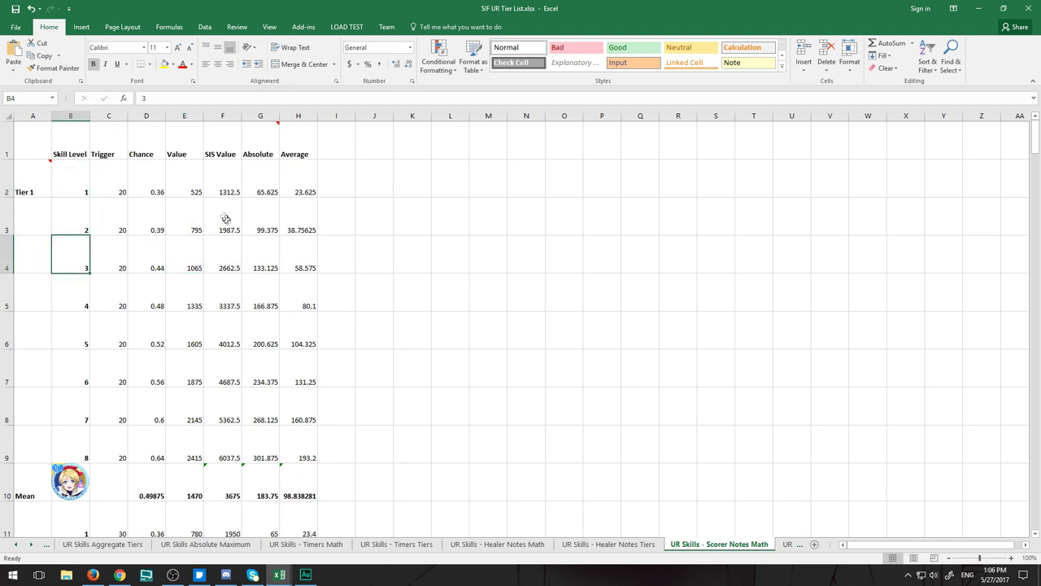
pyautogui.click(192, 181)
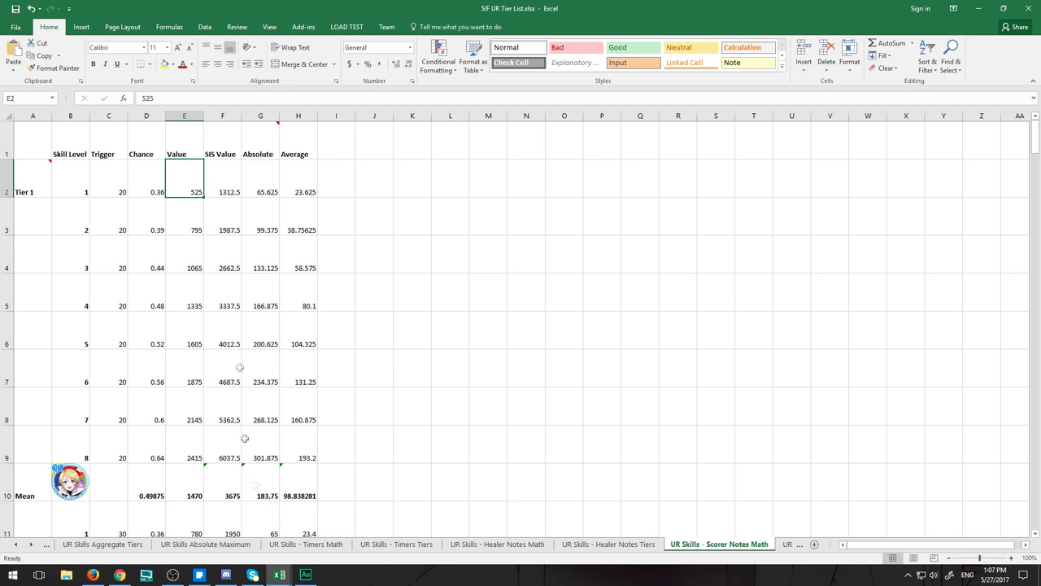
# Step: Return to the Skill Exp Charts workbook and compare the Duplicate Skill Exp Chart sheet with the old and new skill exp charts
pyautogui.moveTo(279, 574)
pyautogui.click(301, 531)
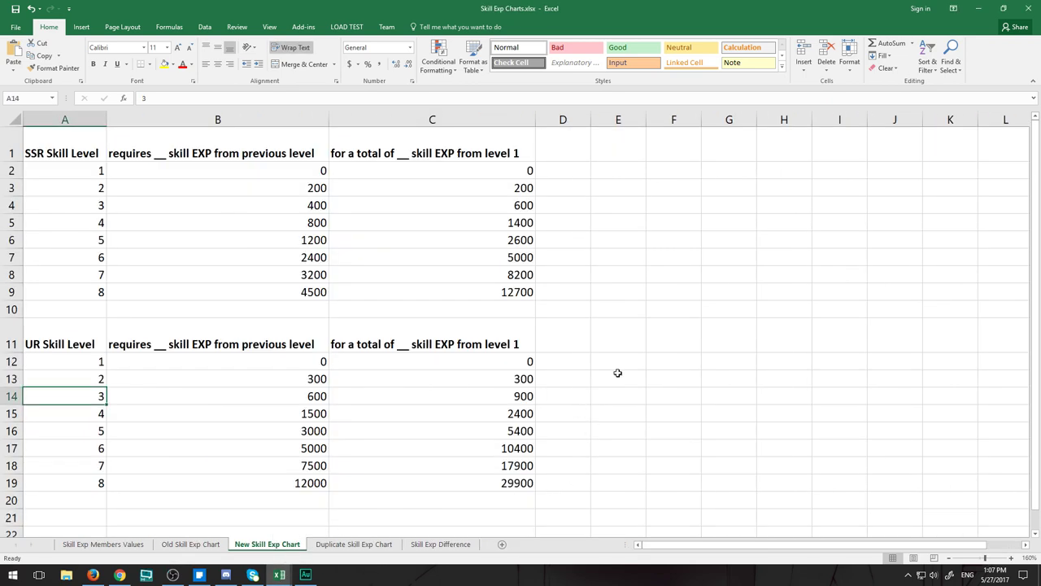
pyautogui.click(352, 545)
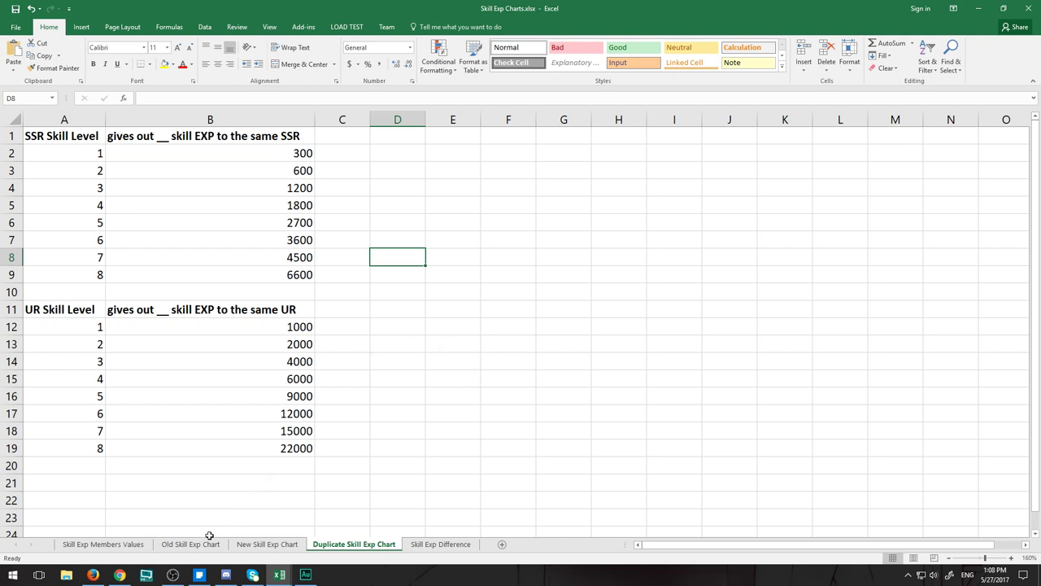
pyautogui.click(207, 539)
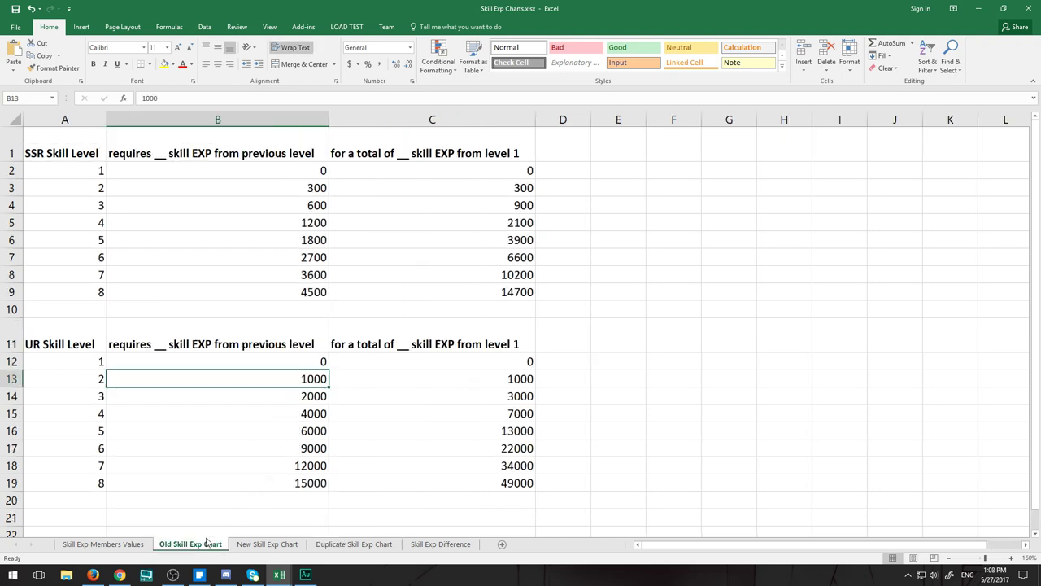
pyautogui.click(252, 546)
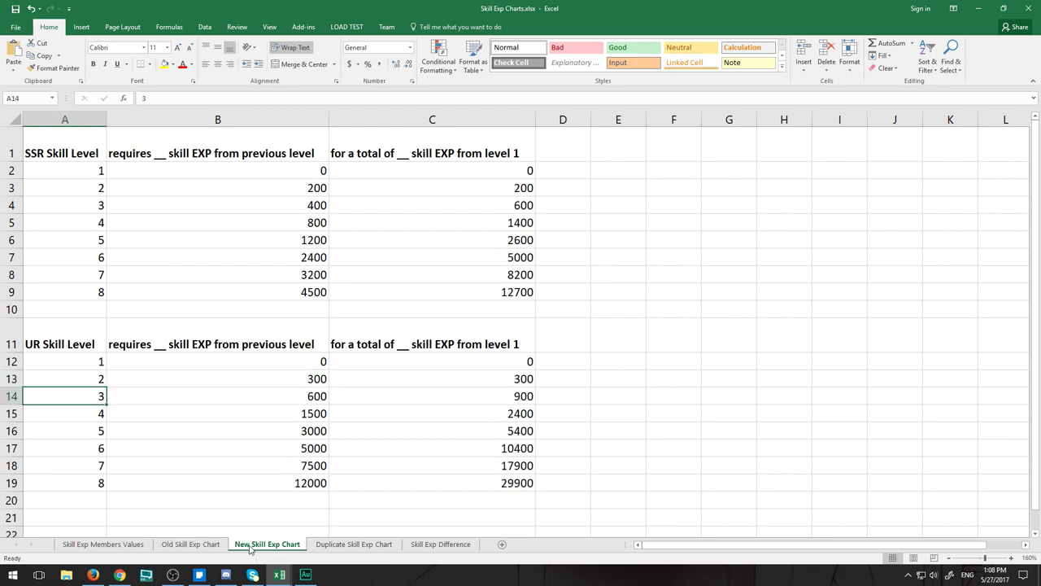
pyautogui.click(322, 545)
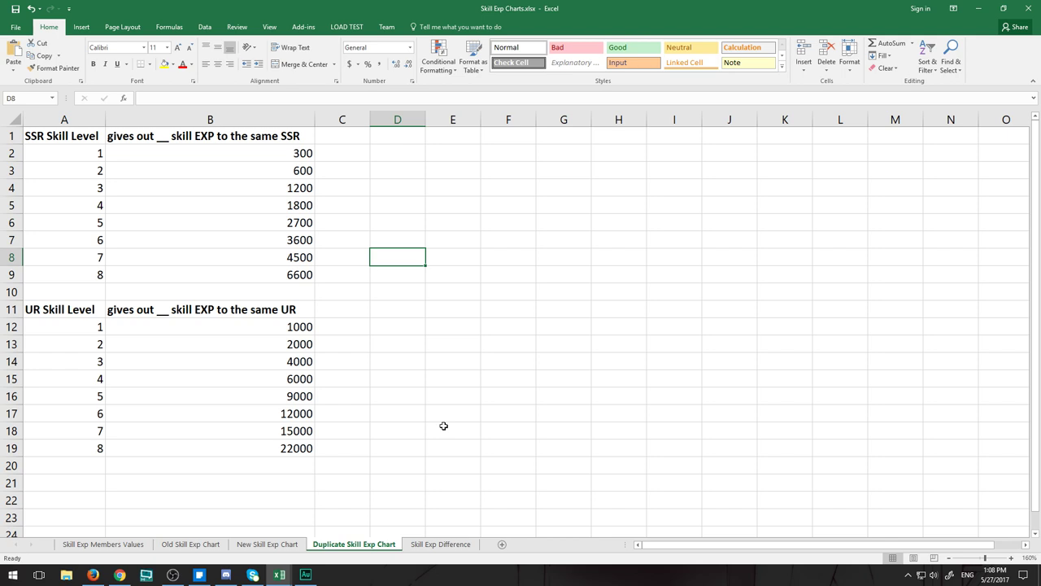
pyautogui.click(206, 544)
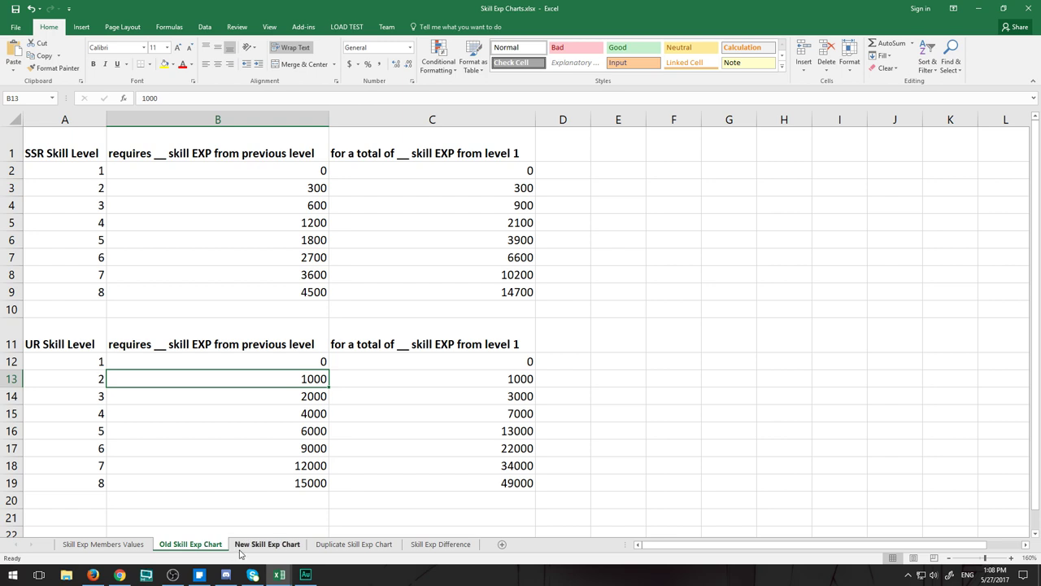
pyautogui.click(241, 552)
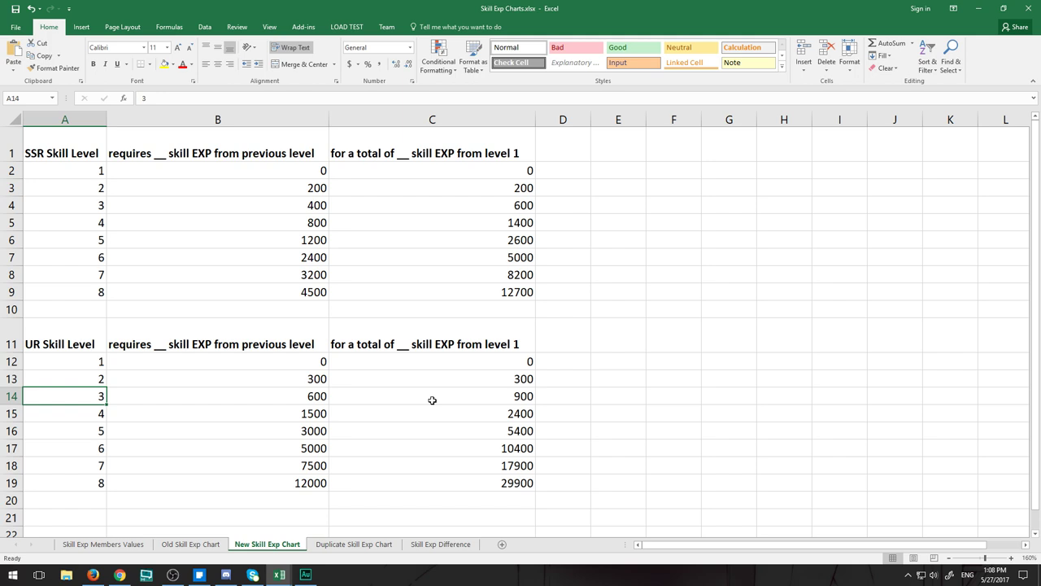
pyautogui.click(370, 546)
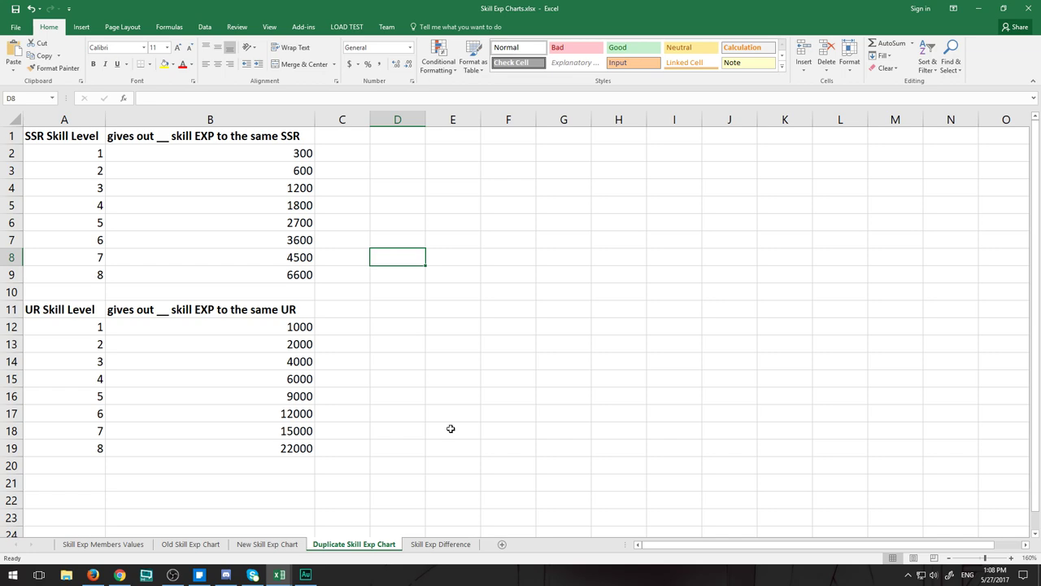
# Step: Review the SSR and UR tables on the Skill Exp Difference sheet, highlighting both tables together
pyautogui.click(431, 544)
pyautogui.moveTo(807, 444); pyautogui.dragTo(24, 151)
pyautogui.click(851, 303)
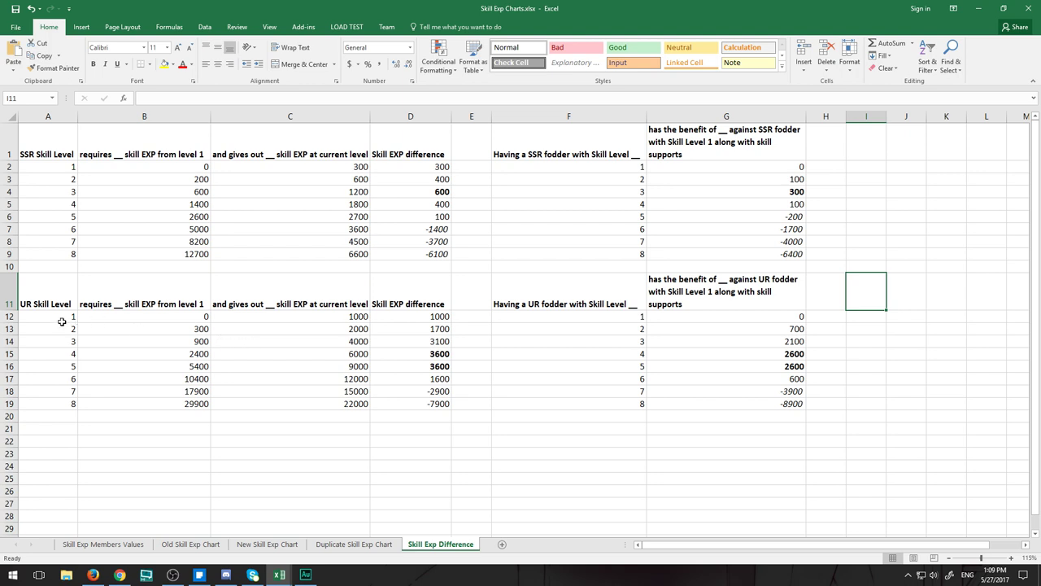
# Step: Examine the Skill EXP difference column, plus the exp required and given out for the UR skill levels, starting with level 1
pyautogui.moveTo(404, 154); pyautogui.dragTo(411, 392)
pyautogui.click(415, 407)
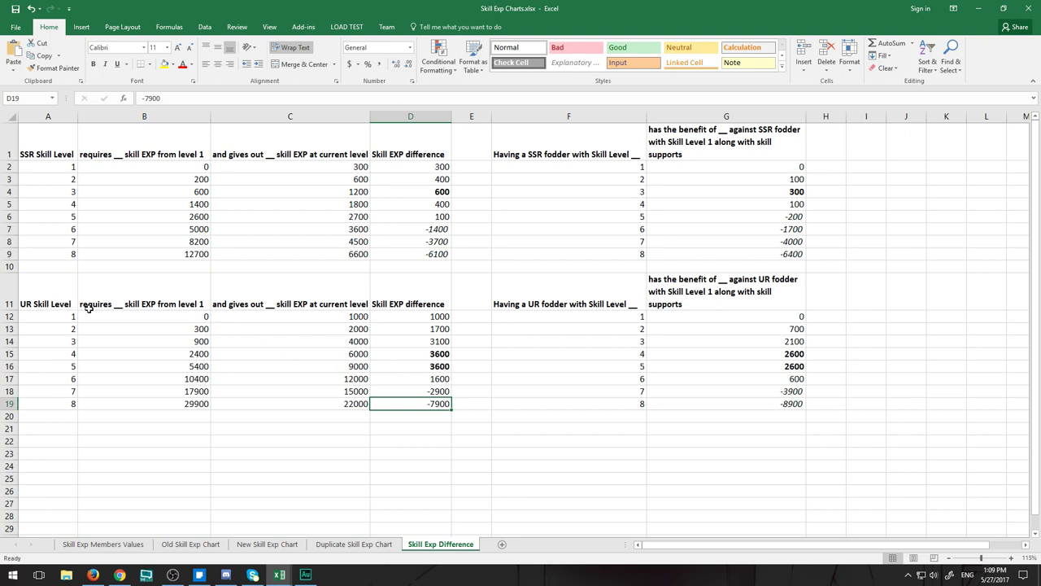
pyautogui.click(138, 316)
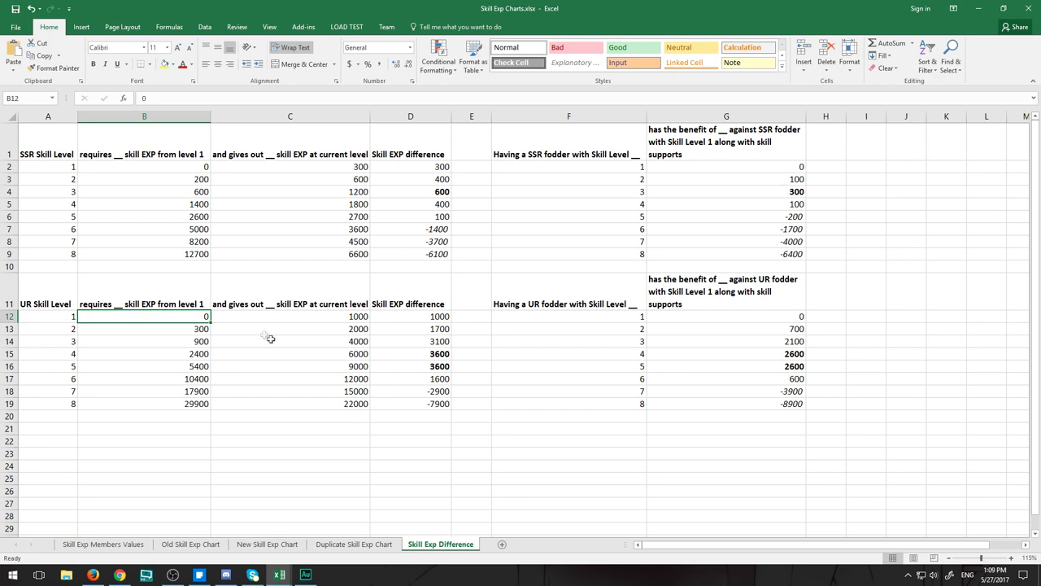
pyautogui.click(311, 319)
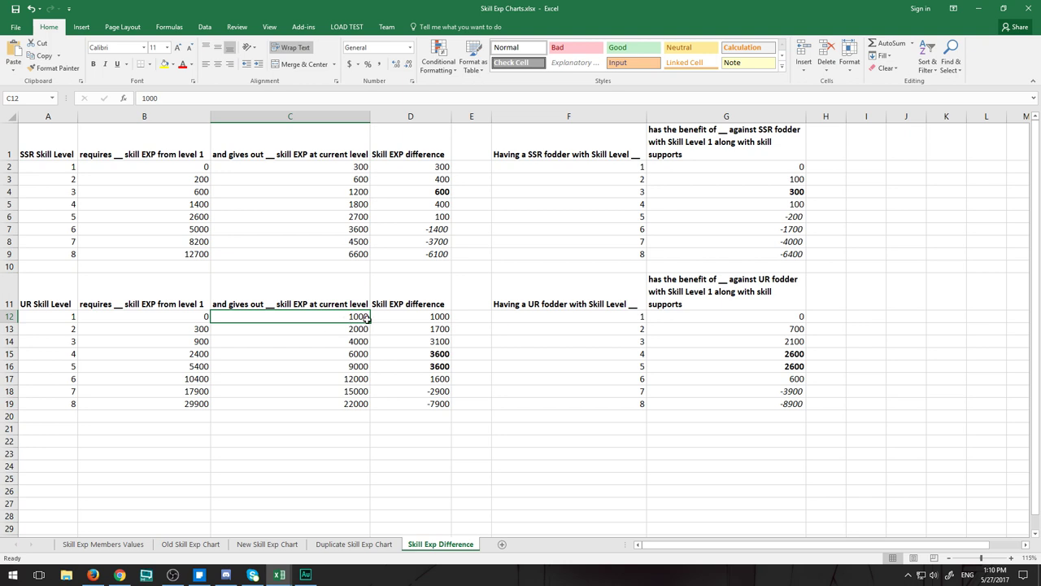
pyautogui.moveTo(346, 403); pyautogui.dragTo(353, 330)
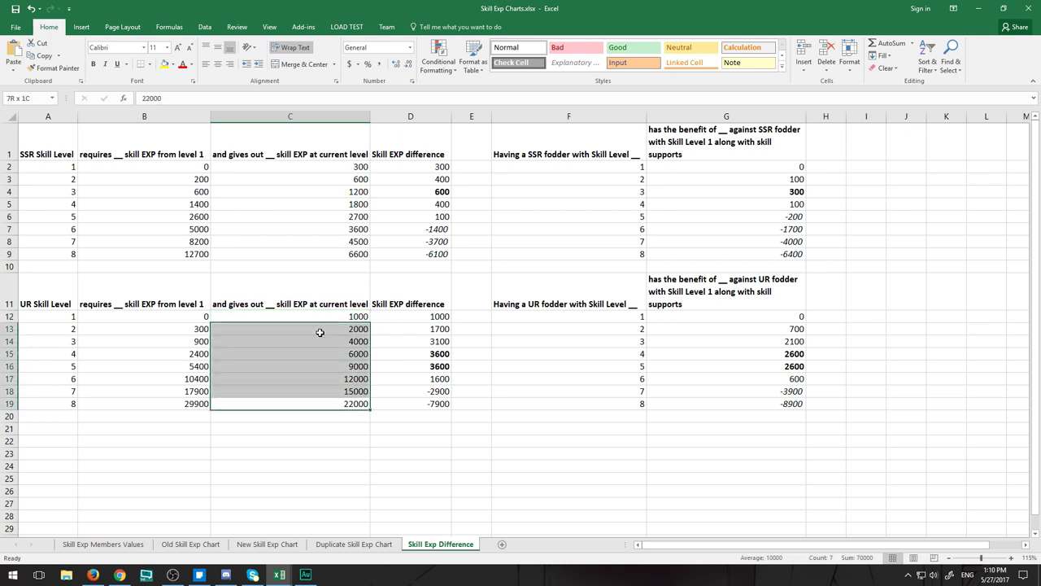
pyautogui.click(395, 429)
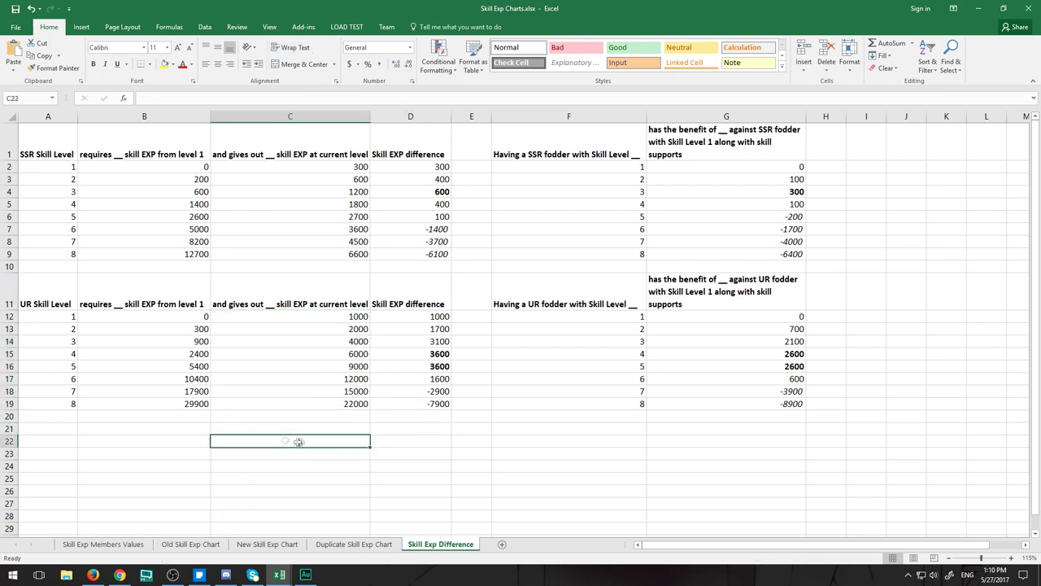
# Step: Examine UR skill level 2's required exp, given-out exp and skill exp difference
pyautogui.click(72, 328)
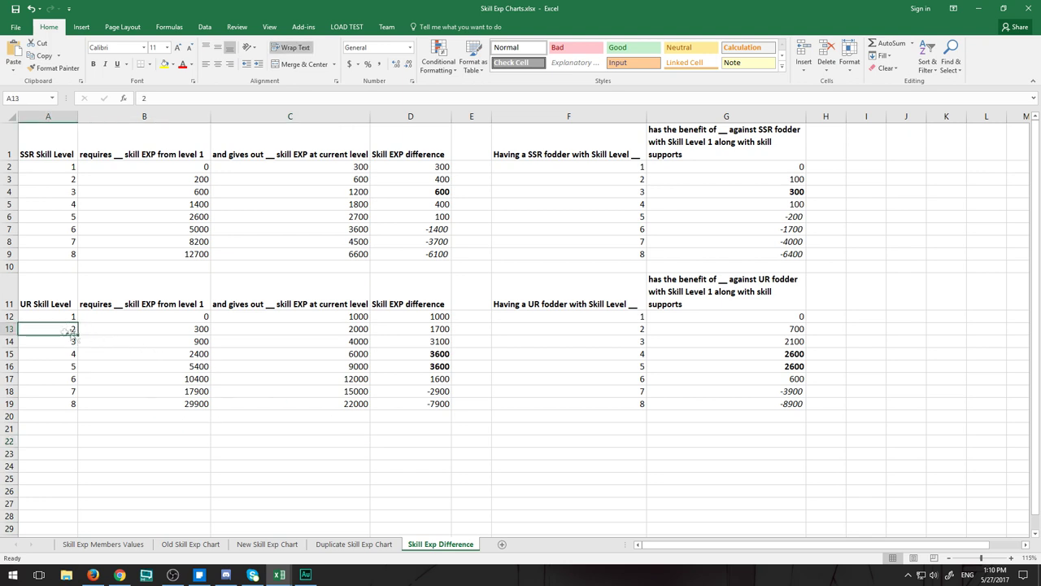
pyautogui.click(133, 330)
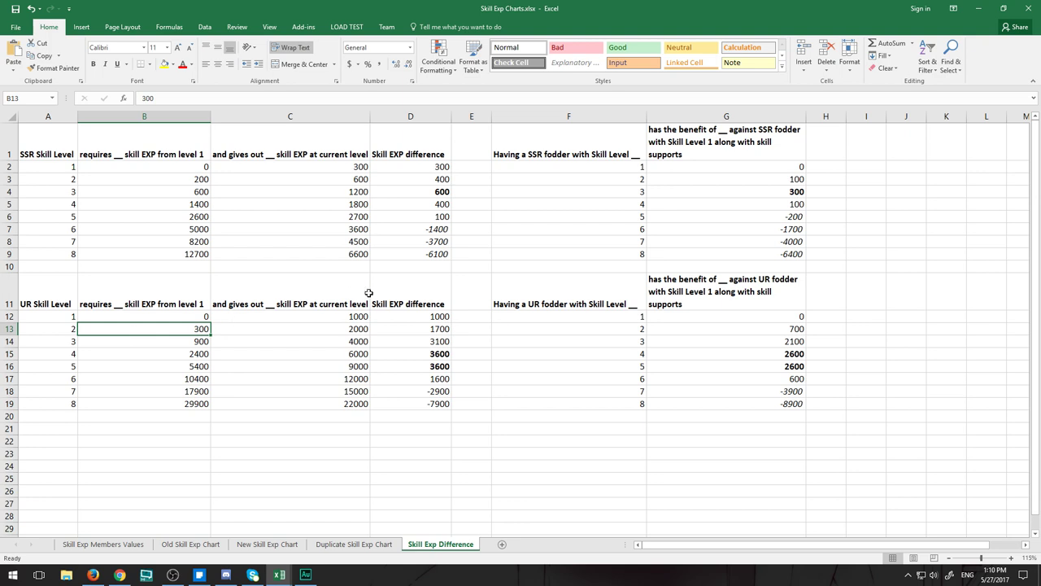
pyautogui.click(311, 330)
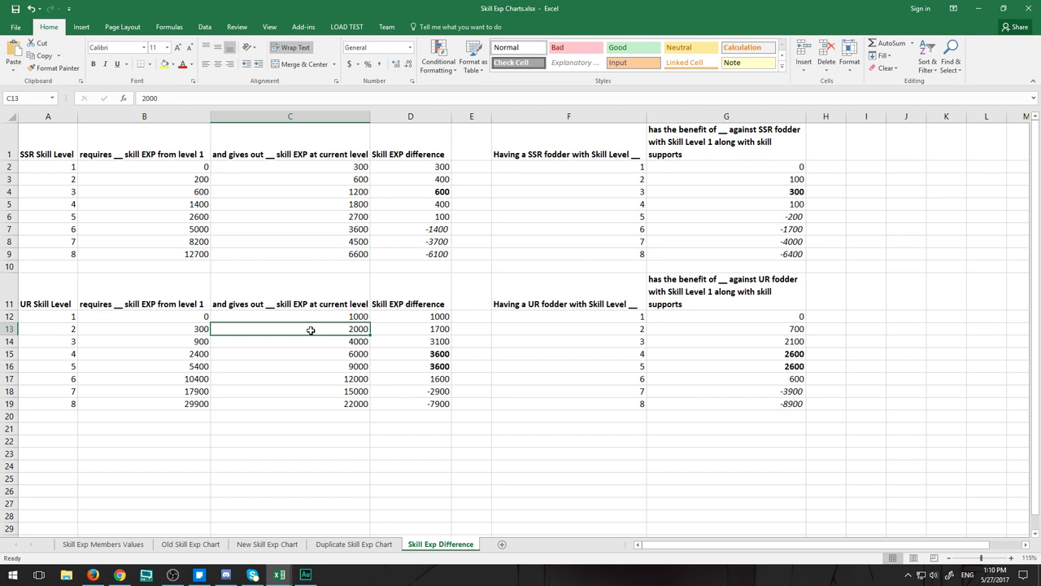
pyautogui.click(418, 329)
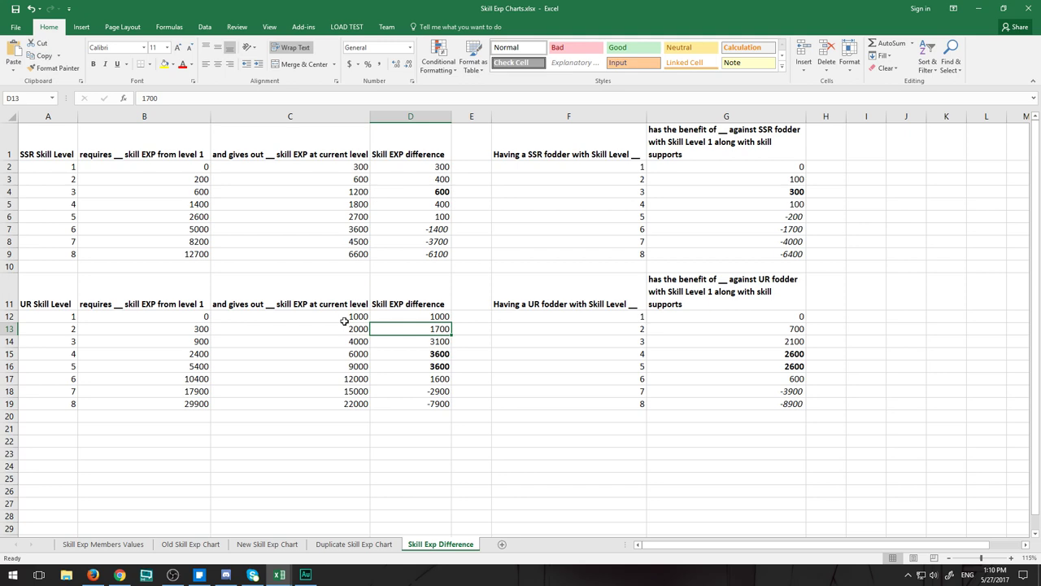
# Step: Compare the R, SR and UR member exp values with the SSR and UR duplicate examples on the Skill Exp Members Values sheet
pyautogui.click(102, 543)
pyautogui.scroll(3, 171, 288)
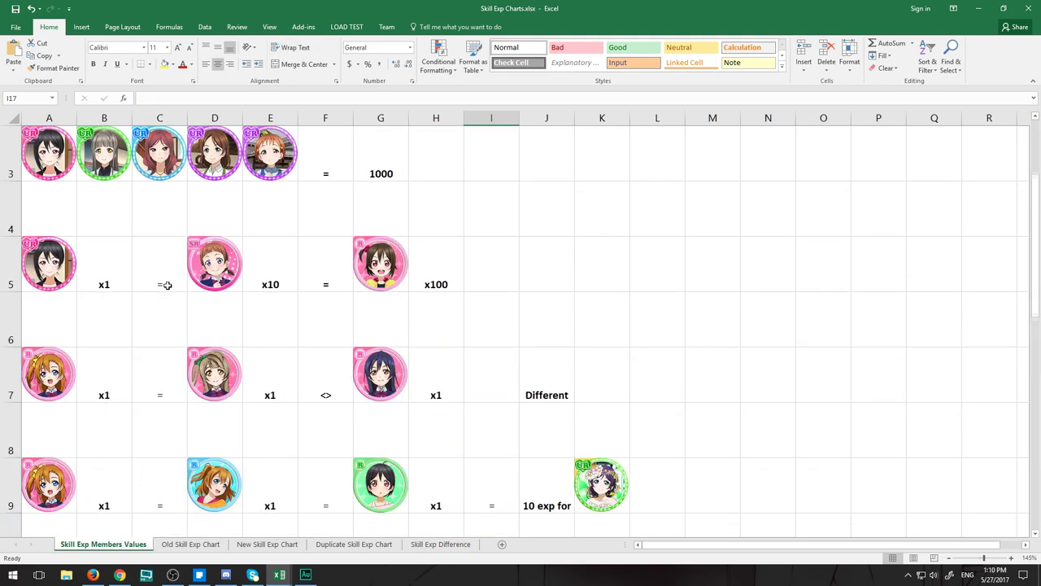
pyautogui.scroll(1, 48, 334)
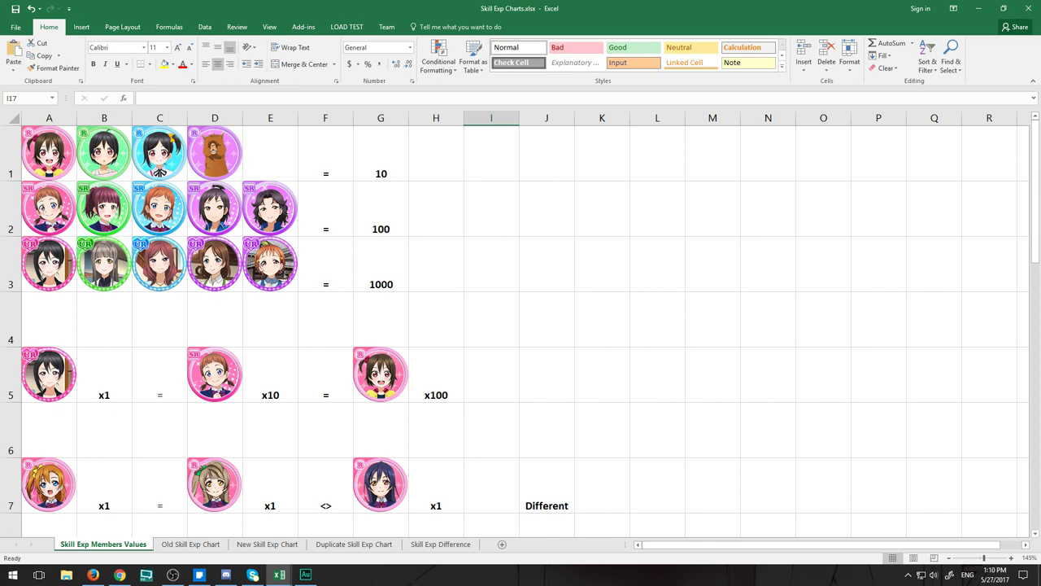
pyautogui.scroll(-3, 416, 275)
pyautogui.scroll(-1, 415, 275)
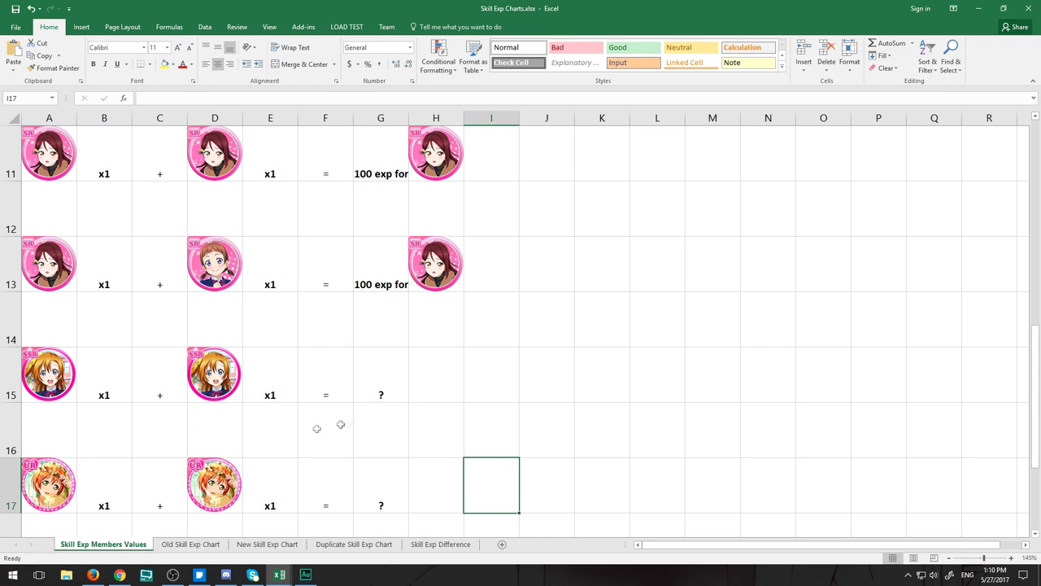
pyautogui.scroll(5, 160, 442)
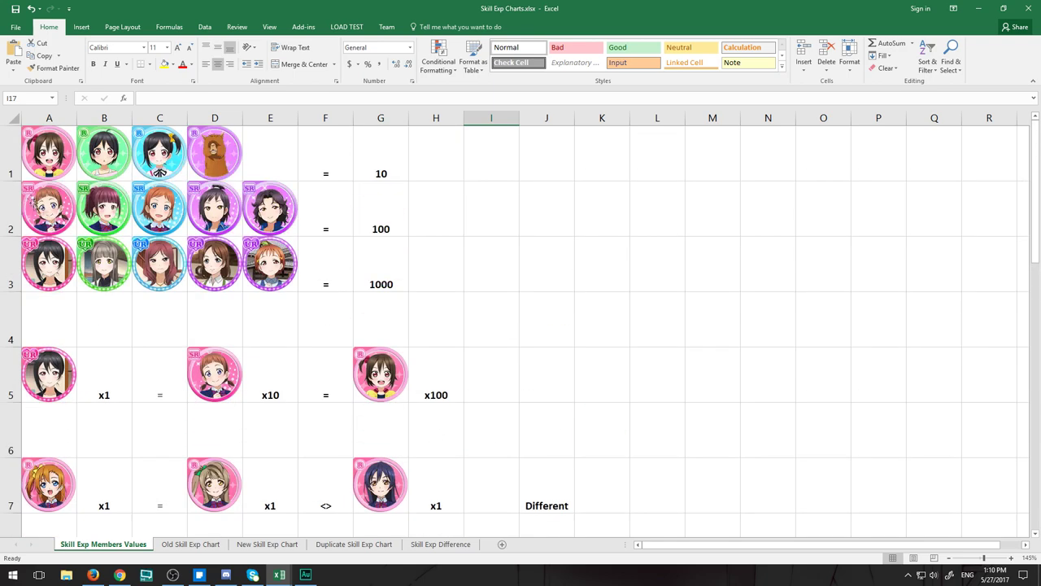
pyautogui.scroll(-5, 171, 446)
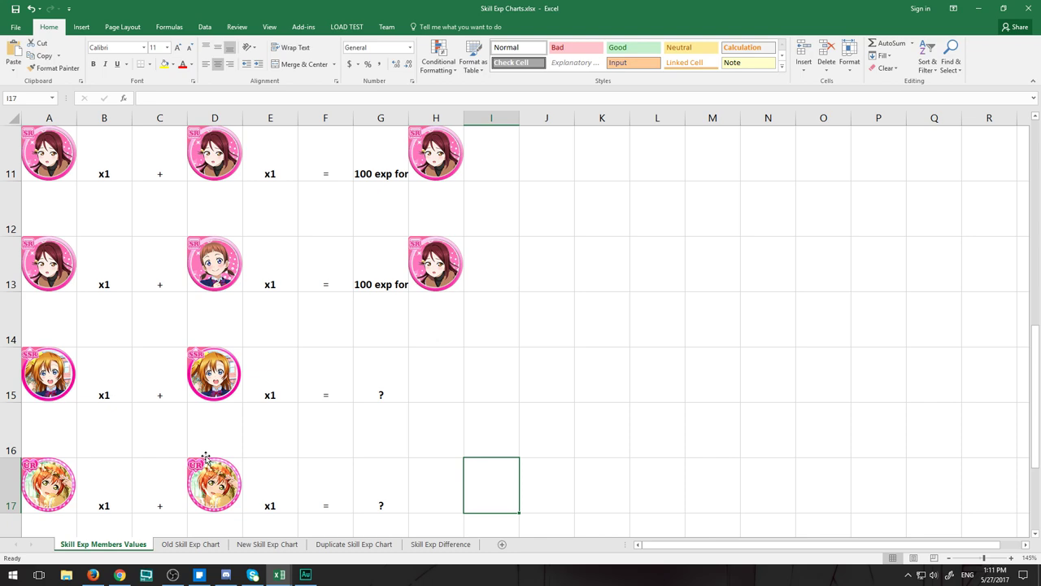
pyautogui.scroll(4, 214, 432)
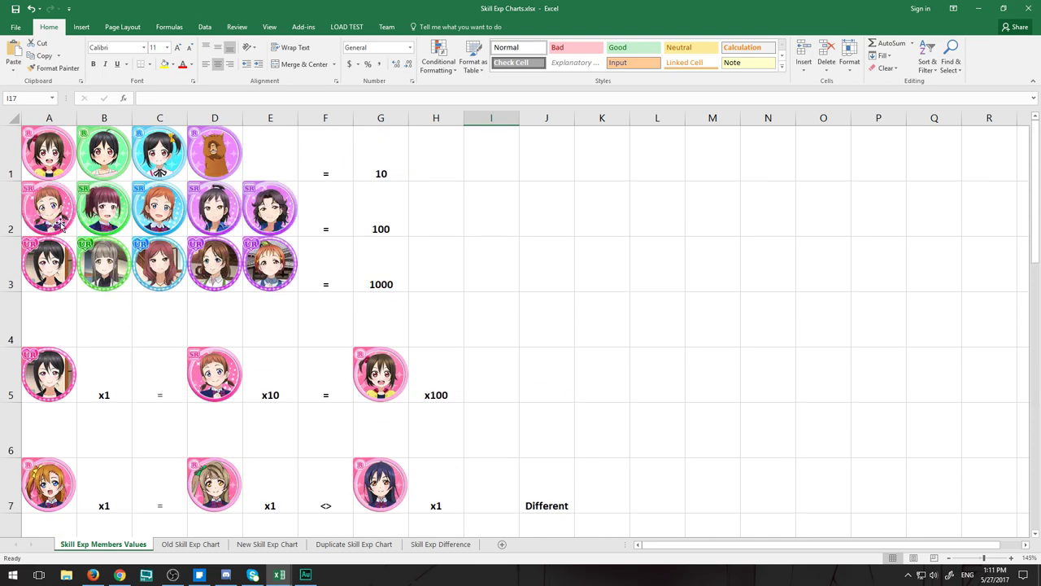
pyautogui.scroll(-4, 157, 340)
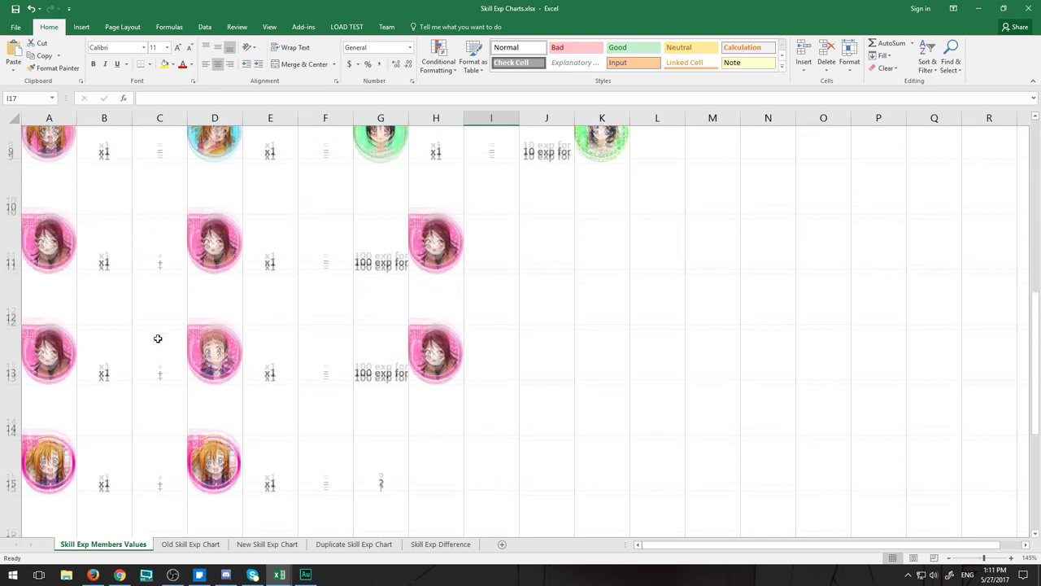
pyautogui.scroll(1, 89, 396)
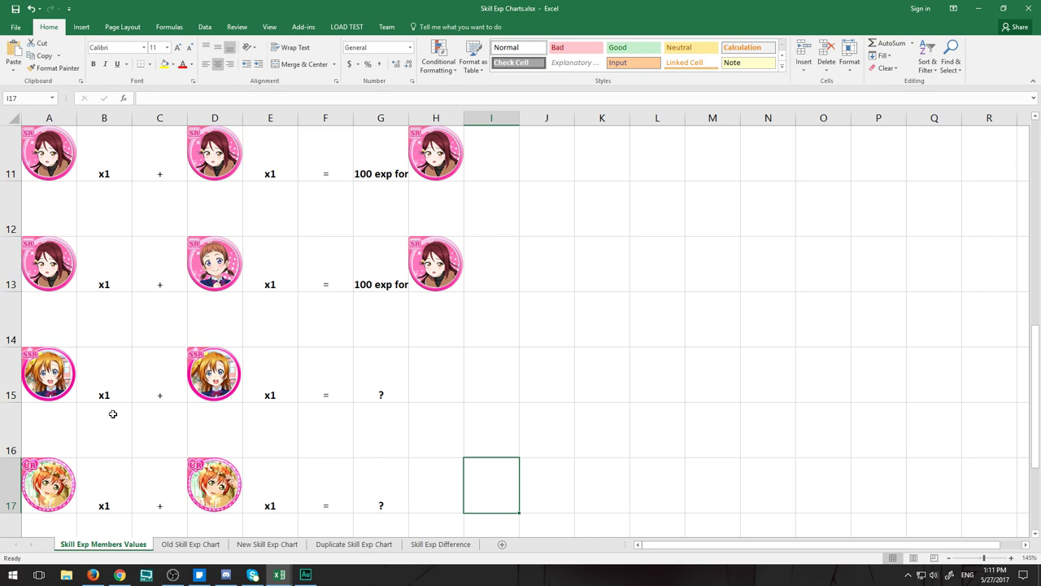
pyautogui.scroll(4, 163, 425)
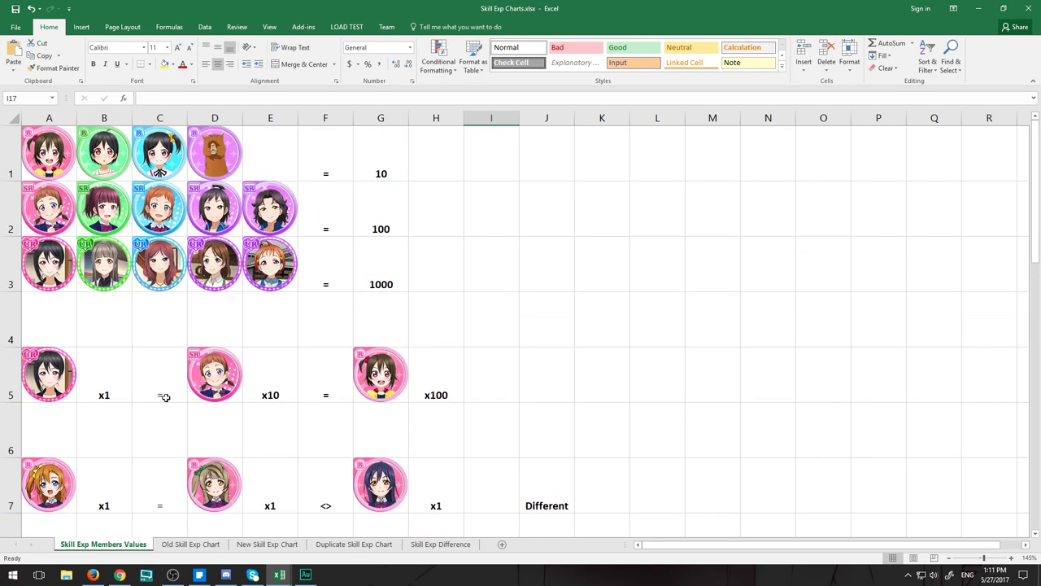
pyautogui.scroll(-3, 164, 396)
pyautogui.scroll(-2, 163, 396)
pyautogui.scroll(1, 161, 415)
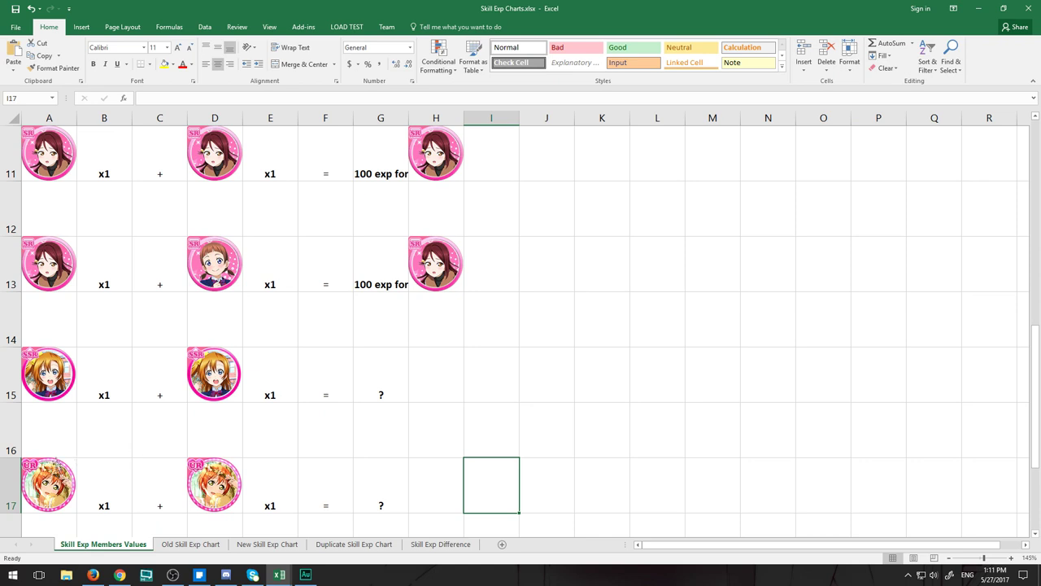
pyautogui.scroll(-1, 291, 476)
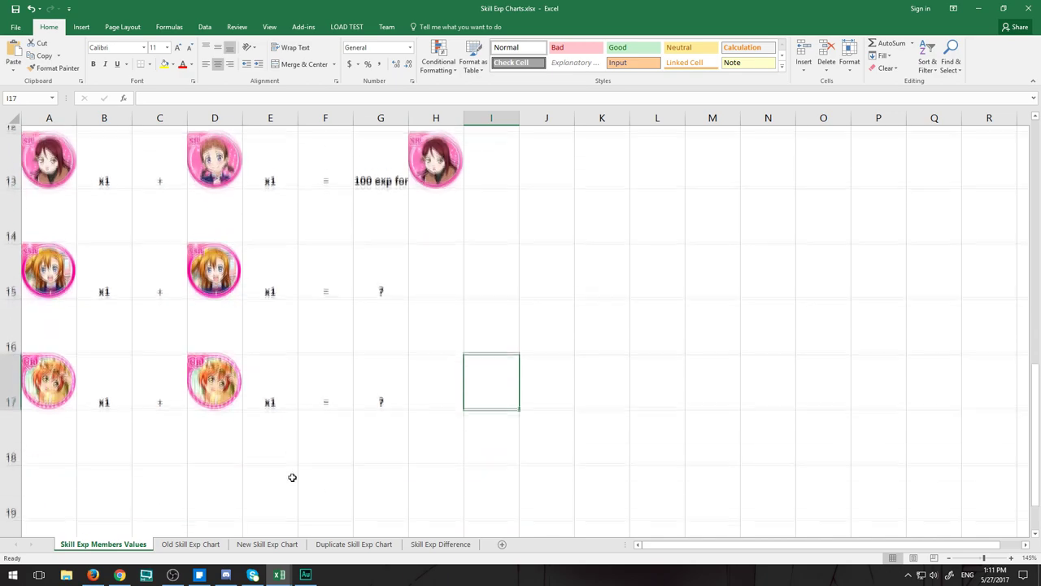
pyautogui.scroll(3, 285, 472)
pyautogui.scroll(2, 263, 428)
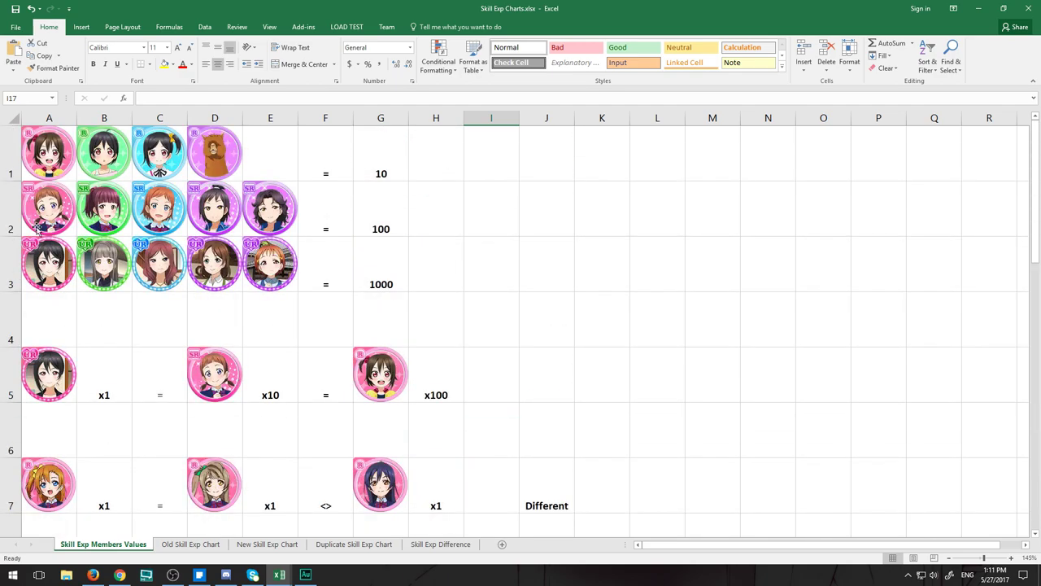
# Step: Enter 1000 in cell A18, beneath the first UR member of the UR duplicate example
pyautogui.scroll(-4, 281, 309)
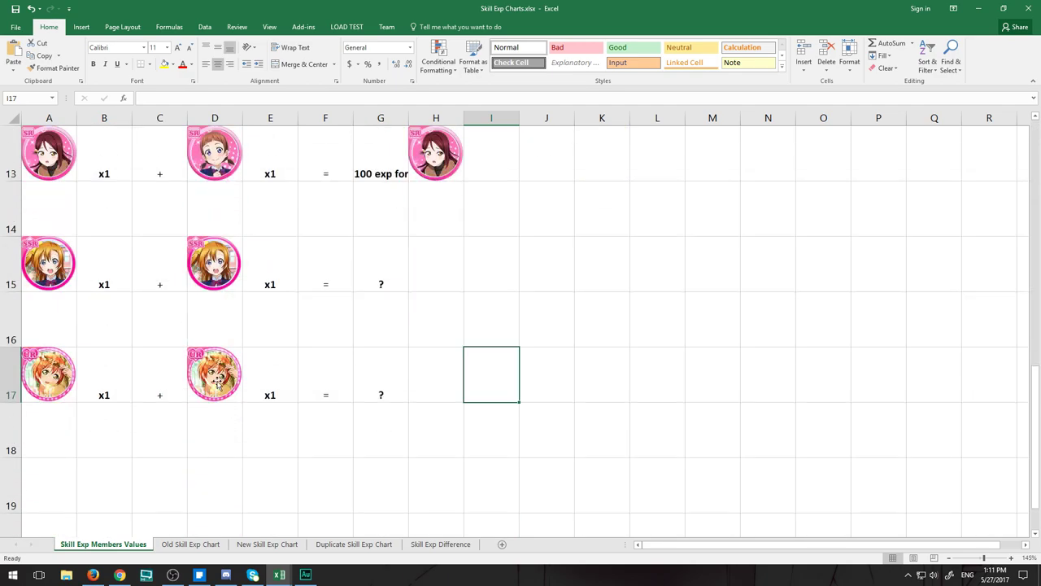
pyautogui.scroll(1, 428, 374)
pyautogui.scroll(-1, 284, 391)
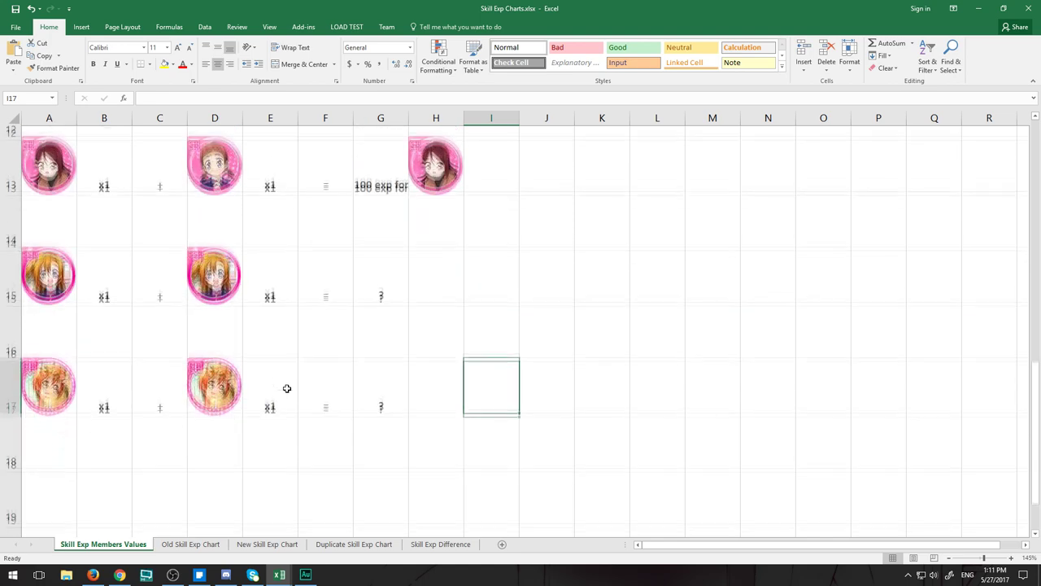
pyautogui.click(69, 443)
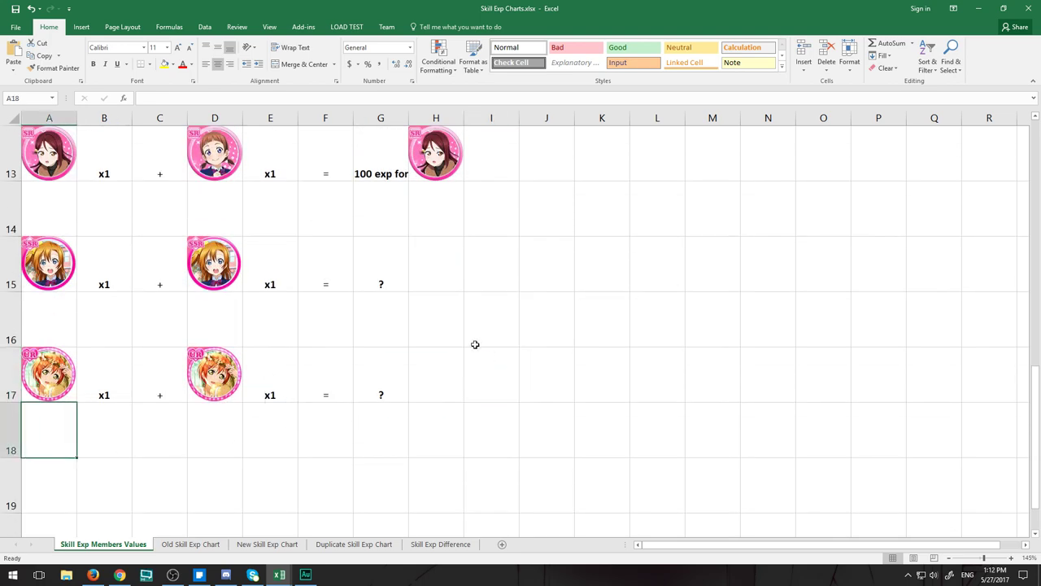
pyautogui.write('1000')
pyautogui.press('Return')
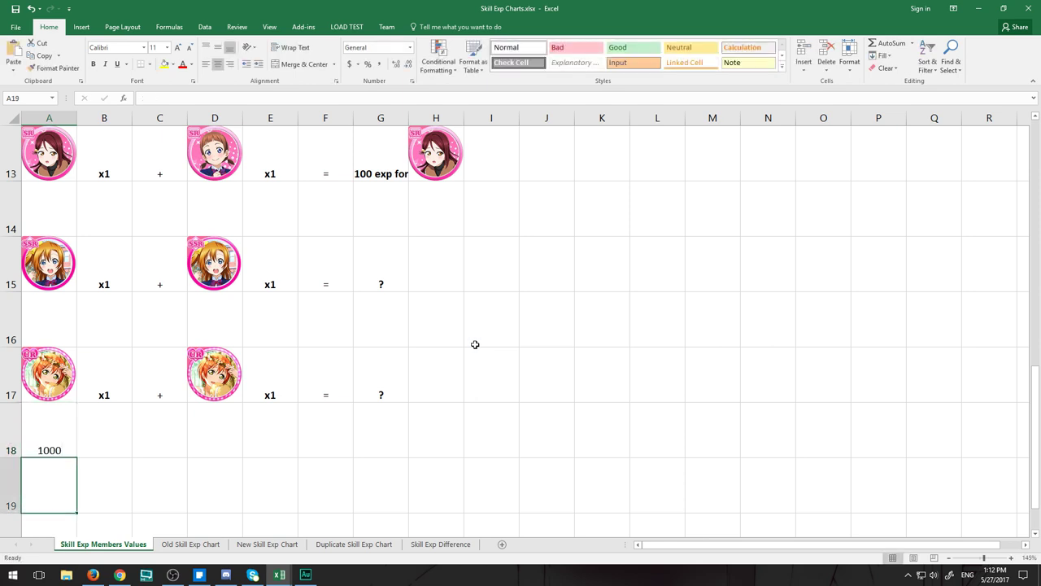
# Step: Label the second UR member in the duplicate example by entering Sk.2 in cell E18
pyautogui.press('Up')
pyautogui.press('Right')
pyautogui.press('Right')
pyautogui.press('Right')
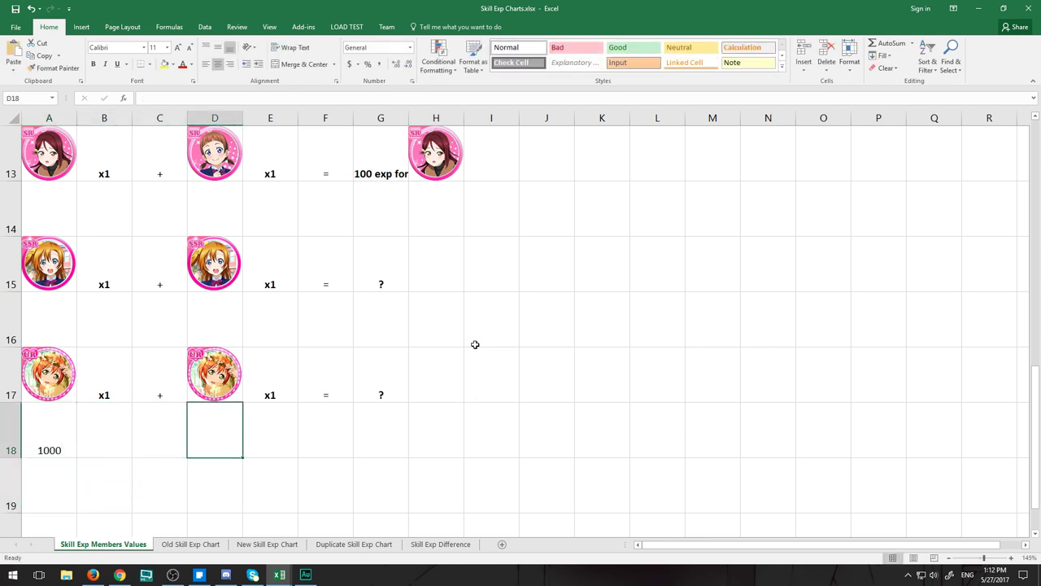
pyautogui.press('Right')
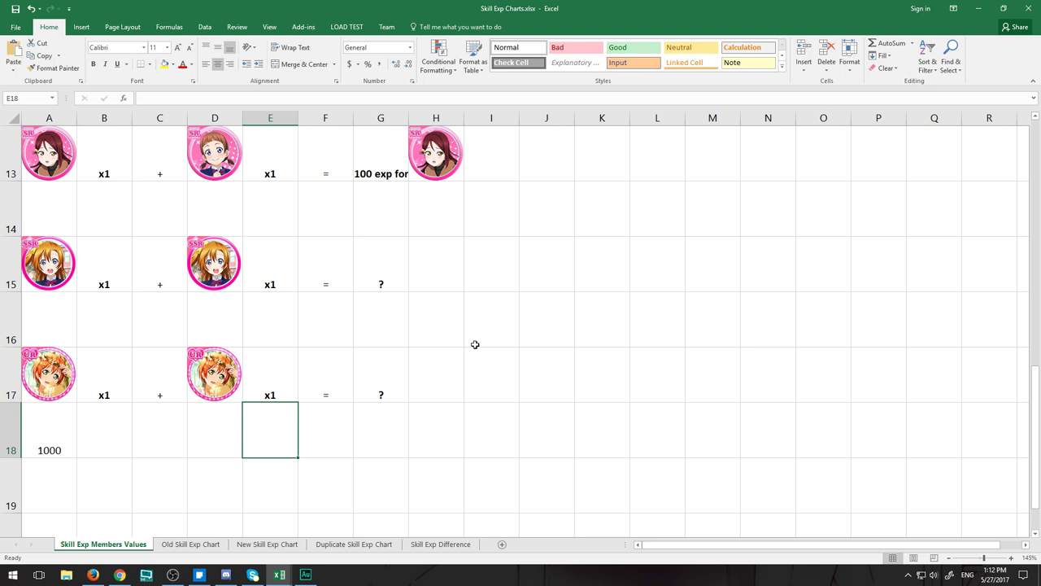
pyautogui.write('Sk.')
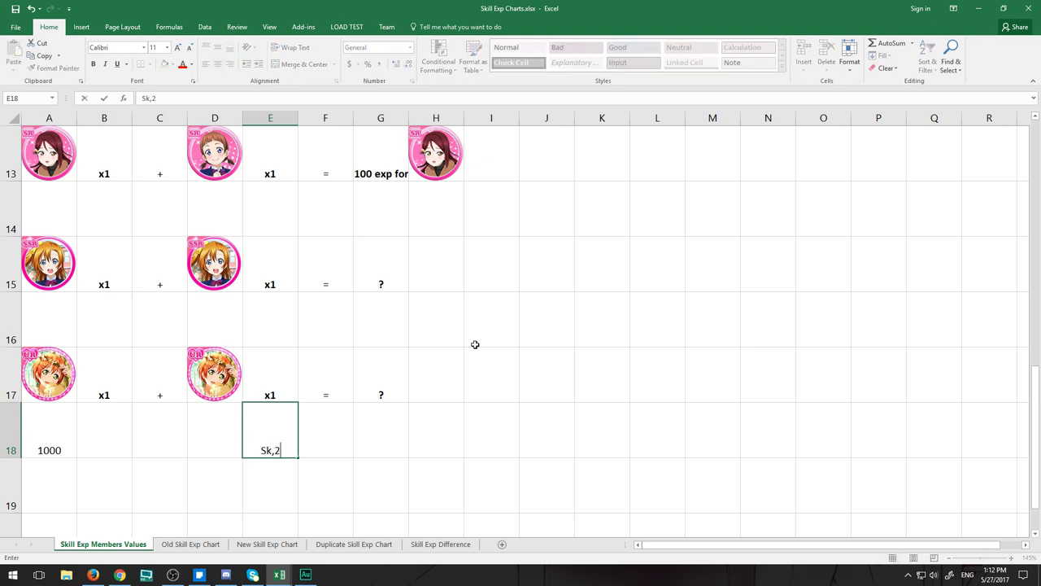
pyautogui.write('2')
pyautogui.press('Return')
# Step: Copy the first SR member picture from row 2 and paste it into cells A19, B19 and C19
pyautogui.press('Left')
pyautogui.press('Left')
pyautogui.press('Left')
pyautogui.press('Left')
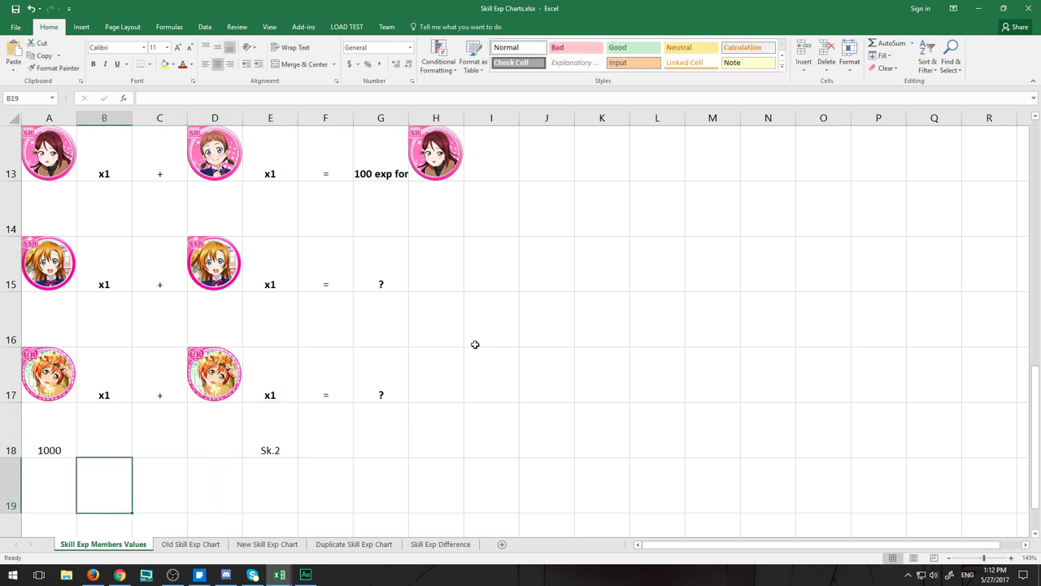
pyautogui.scroll(4, 475, 344)
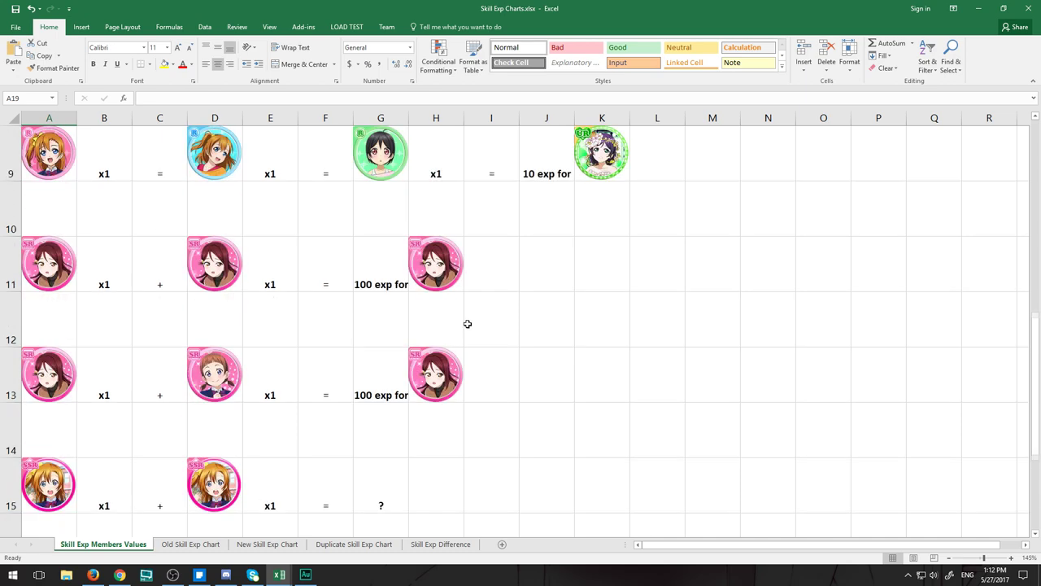
pyautogui.click(65, 219)
pyautogui.scroll(-6, 471, 209)
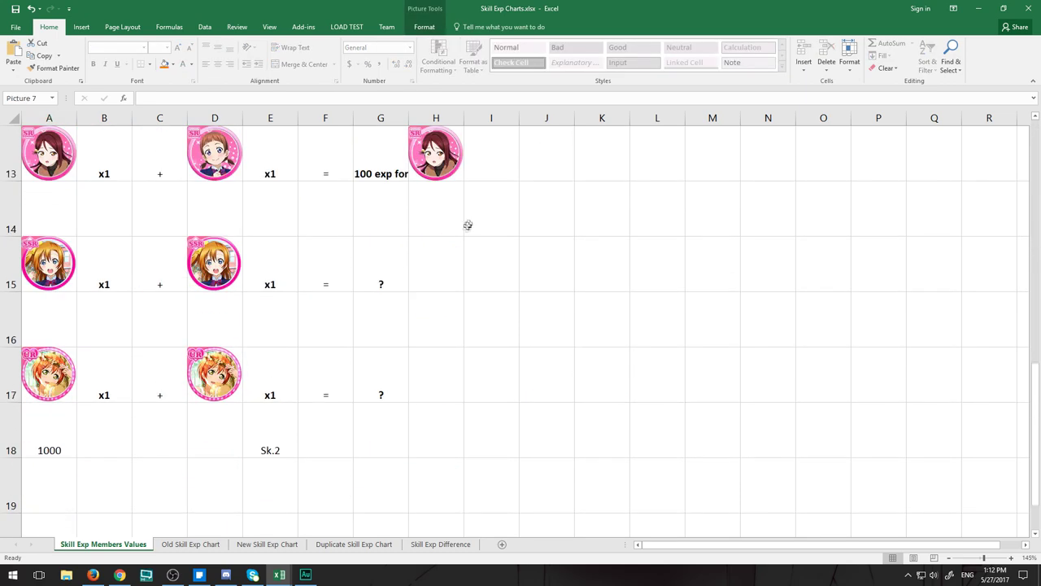
pyautogui.scroll(1, 119, 298)
pyautogui.click(48, 391)
pyautogui.hotkey('ctrl', 'v')
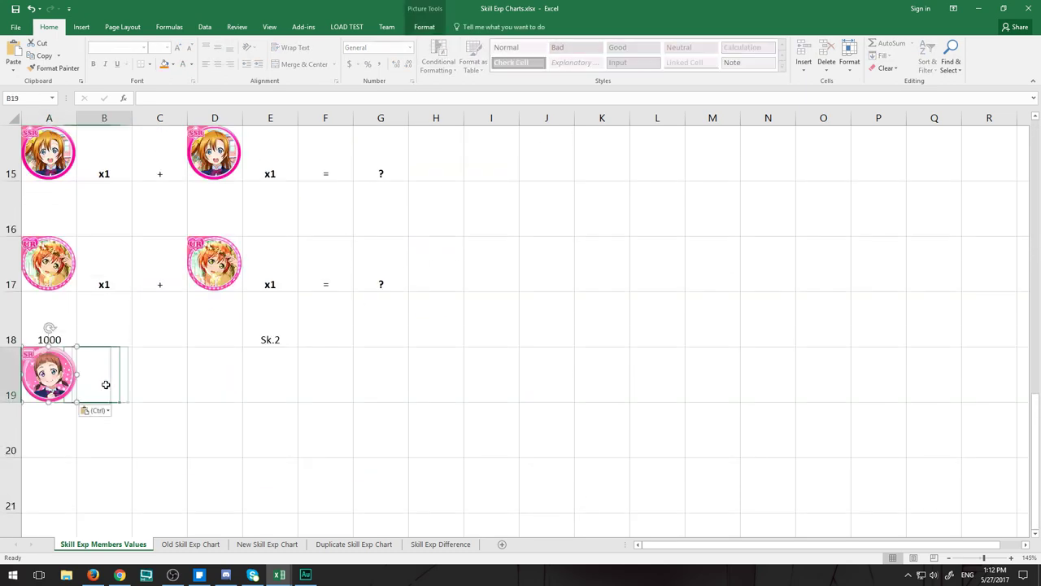
pyautogui.click(104, 374)
pyautogui.hotkey('ctrl', 'v')
pyautogui.click(159, 374)
pyautogui.hotkey('ctrl', 'v')
pyautogui.click(325, 374)
pyautogui.click(221, 391)
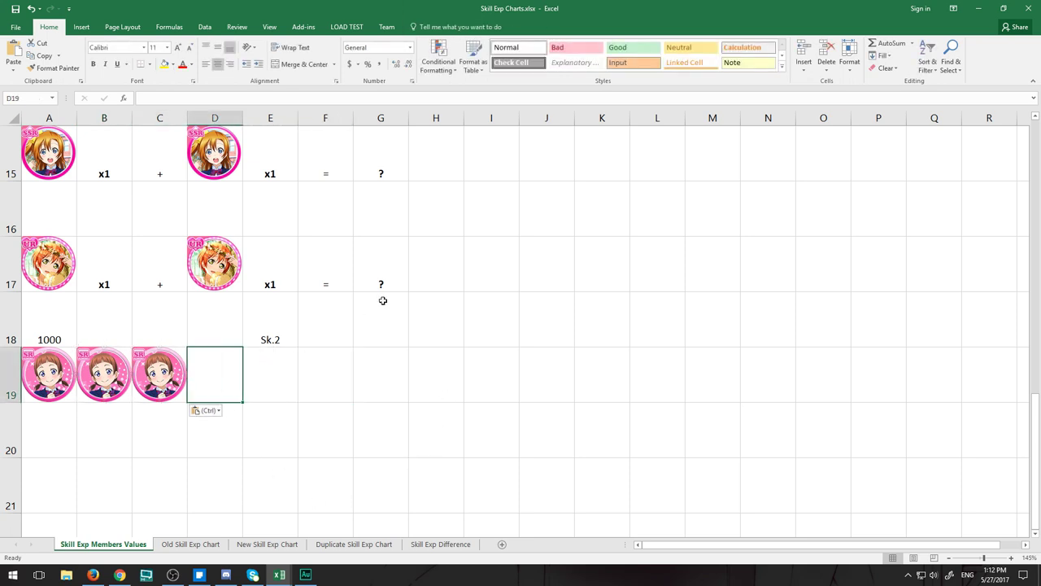
# Step: Enter 300 in cell A20, beneath the three SR member pictures
pyautogui.press('Down')
pyautogui.press('Left')
pyautogui.press('Left')
pyautogui.press('Left')
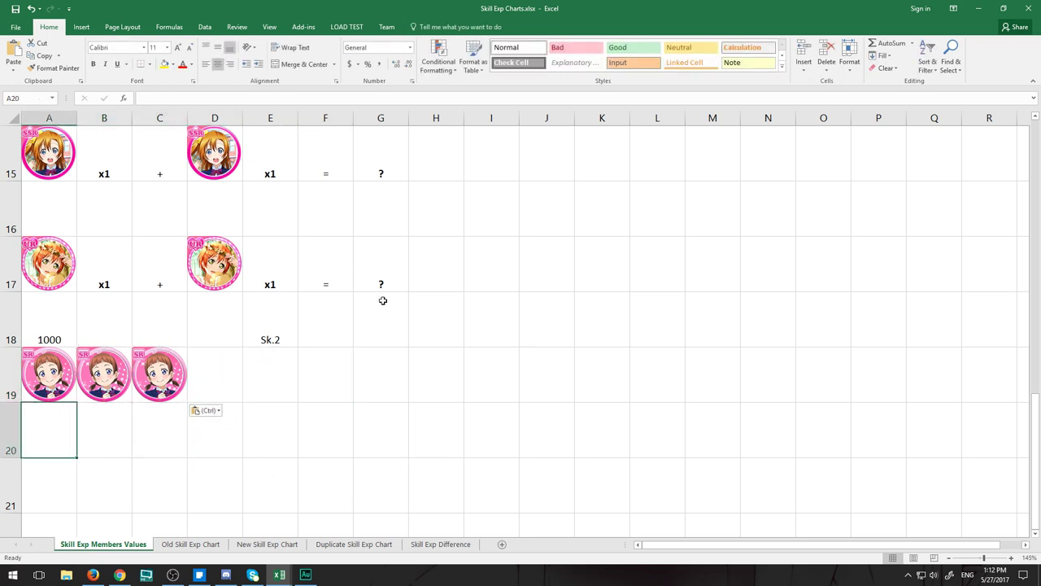
pyautogui.write('33')
pyautogui.press('BackSpace')
pyautogui.write('00')
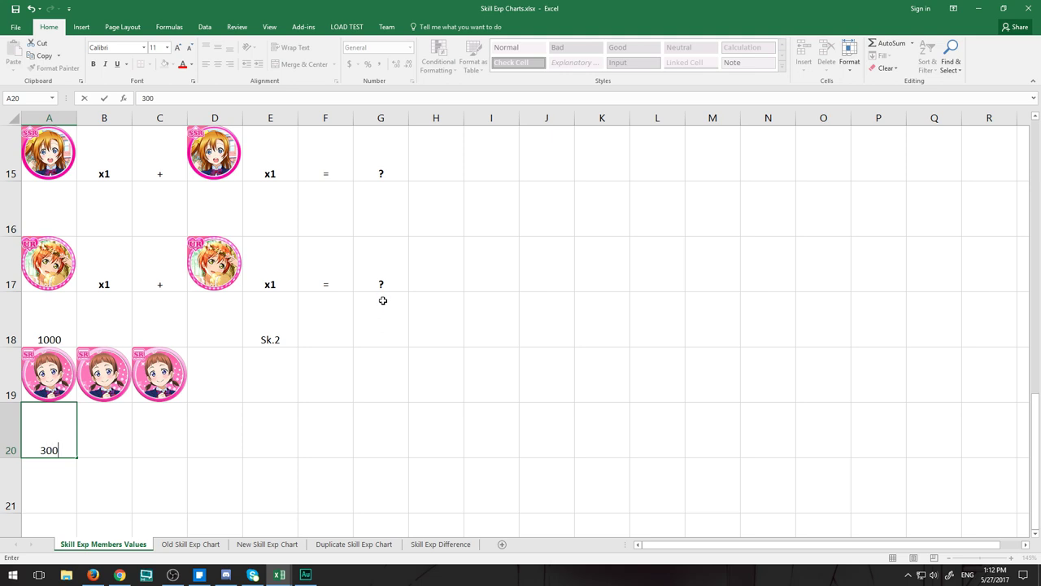
pyautogui.press('Return')
pyautogui.moveTo(160, 439); pyautogui.dragTo(49, 383)
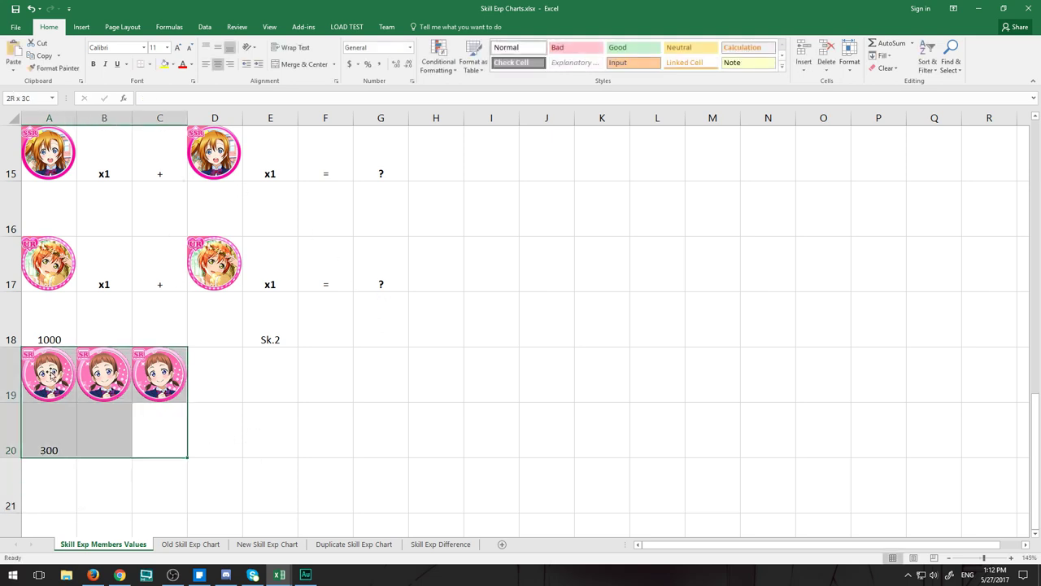
# Step: Copy the UR member picture from cell A17 and paste it into cell A21
pyautogui.scroll(-1, 98, 402)
pyautogui.click(34, 386)
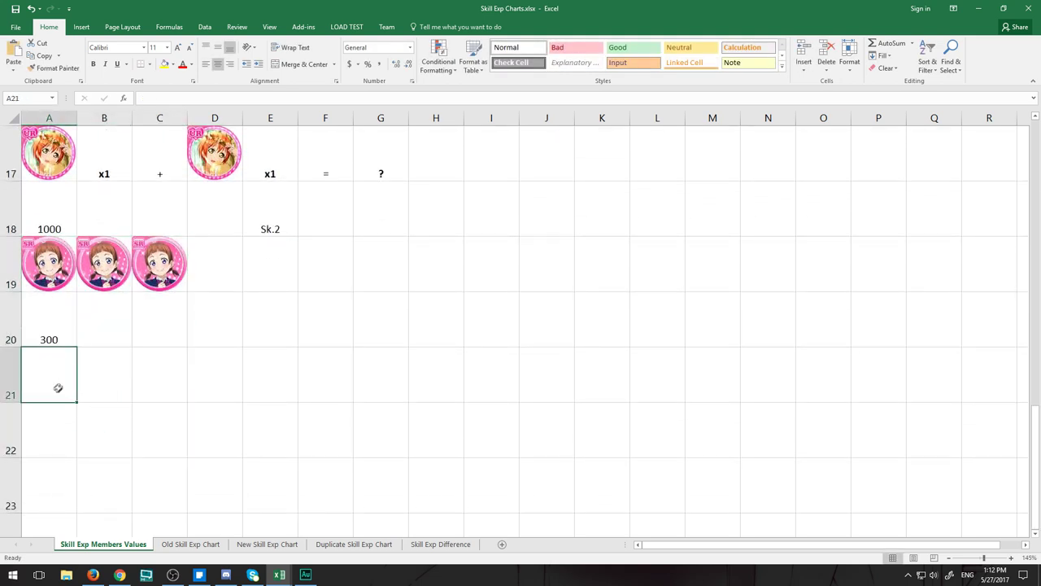
pyautogui.click(36, 177)
pyautogui.hotkey('ctrl', 'c')
pyautogui.click(49, 370)
pyautogui.hotkey('ctrl', 'v')
# Step: Annotate the pasted UR member with Sk.2 in cell B21 and 2000 in cell C21
pyautogui.click(104, 374)
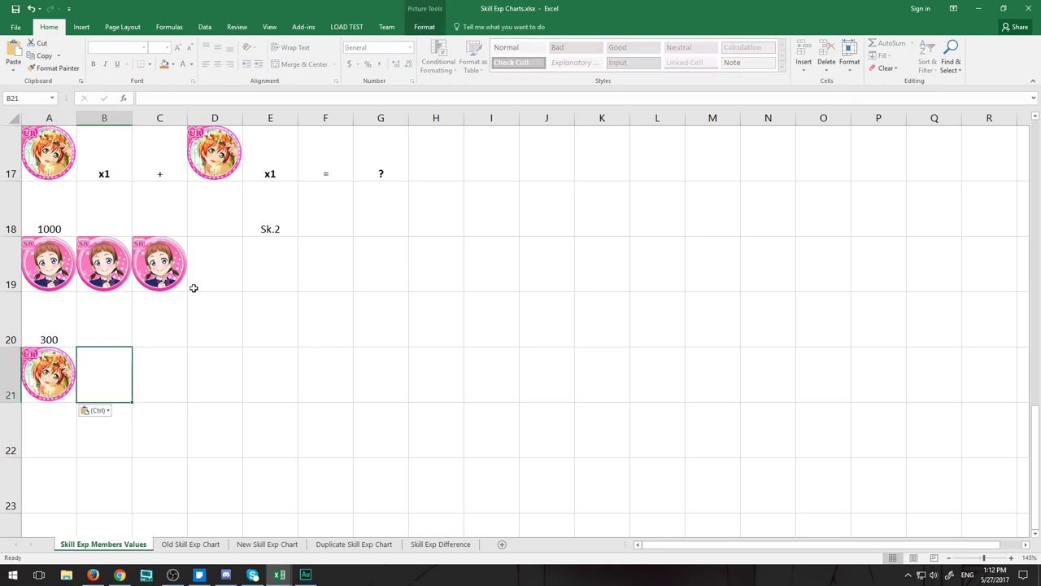
pyautogui.write('Sk.2')
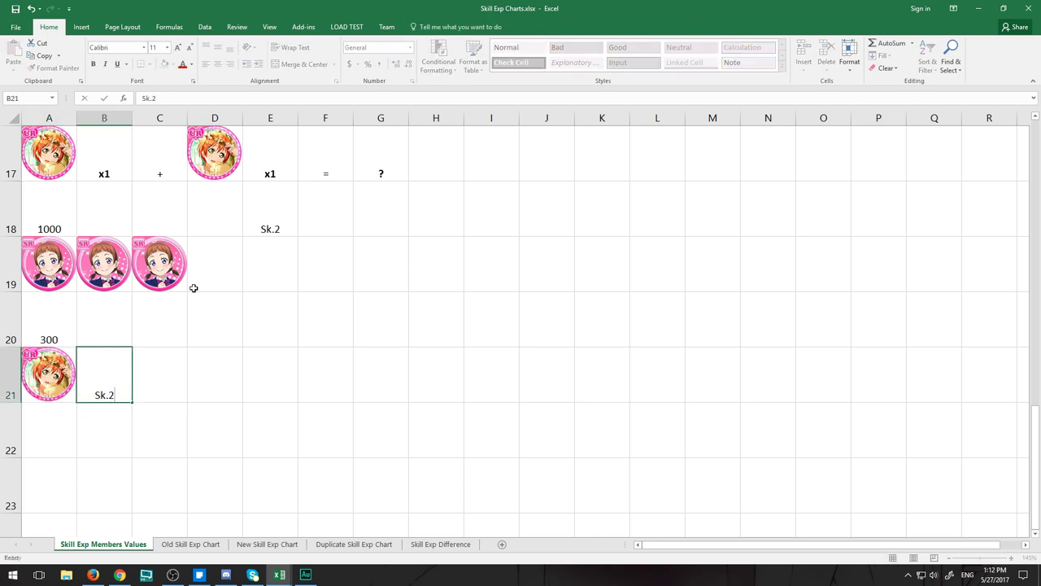
pyautogui.press('Tab')
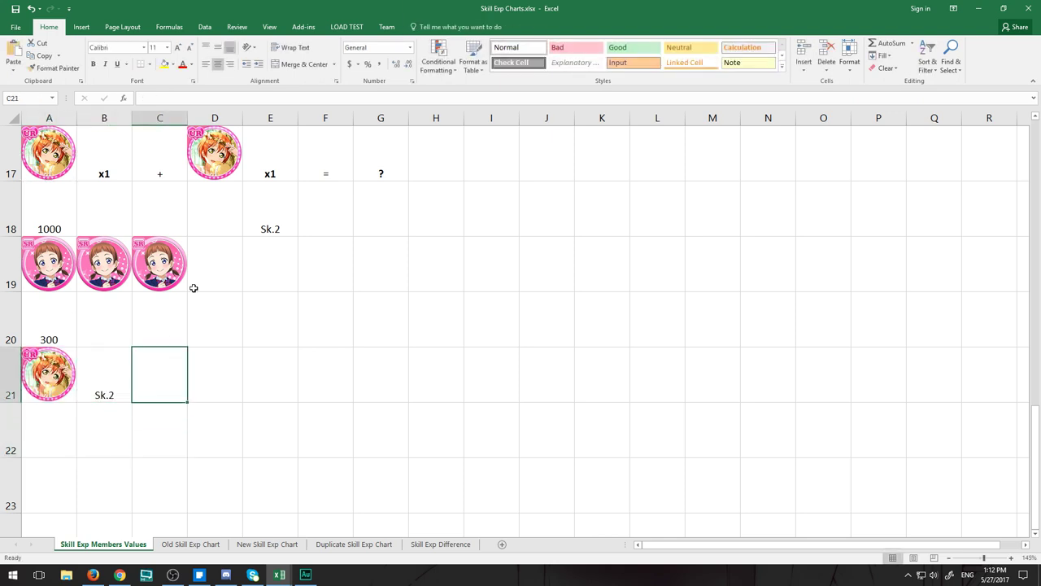
pyautogui.press('Left')
pyautogui.press('Left')
pyautogui.press('Right')
pyautogui.press('Right')
pyautogui.write('2000')
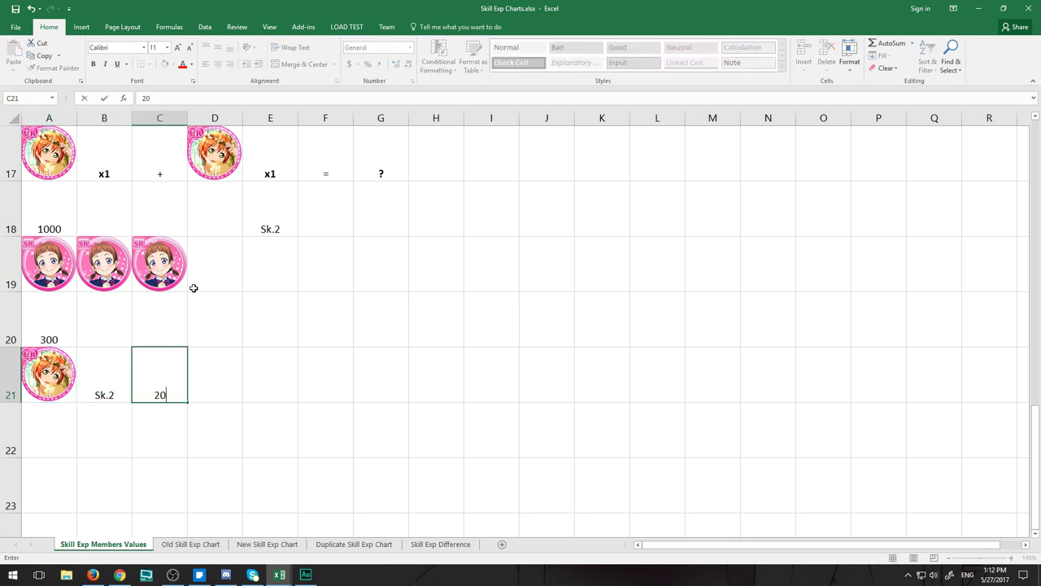
pyautogui.press('Return')
pyautogui.press('Right')
pyautogui.press('Up')
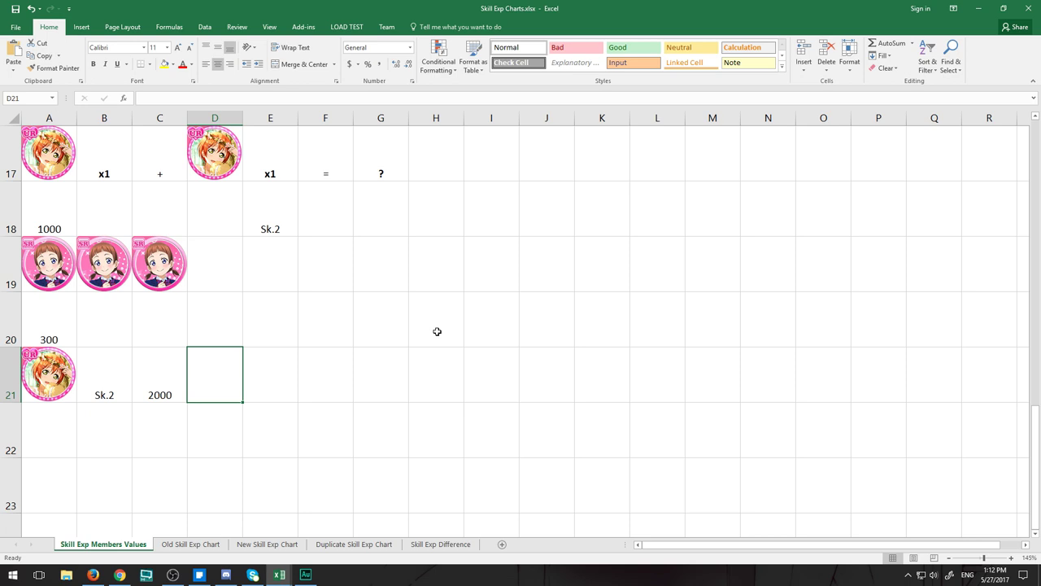
# Step: Compare the UR requirements on the New and Old Skill Exp Chart sheets and review the worked example on Skill Exp Members Values
pyautogui.click(268, 544)
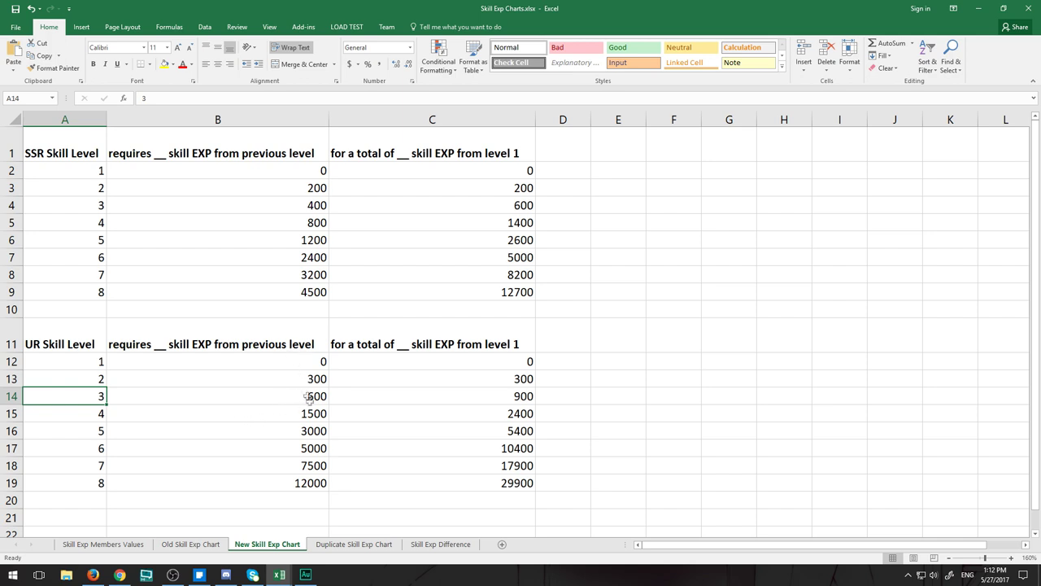
pyautogui.click(515, 413)
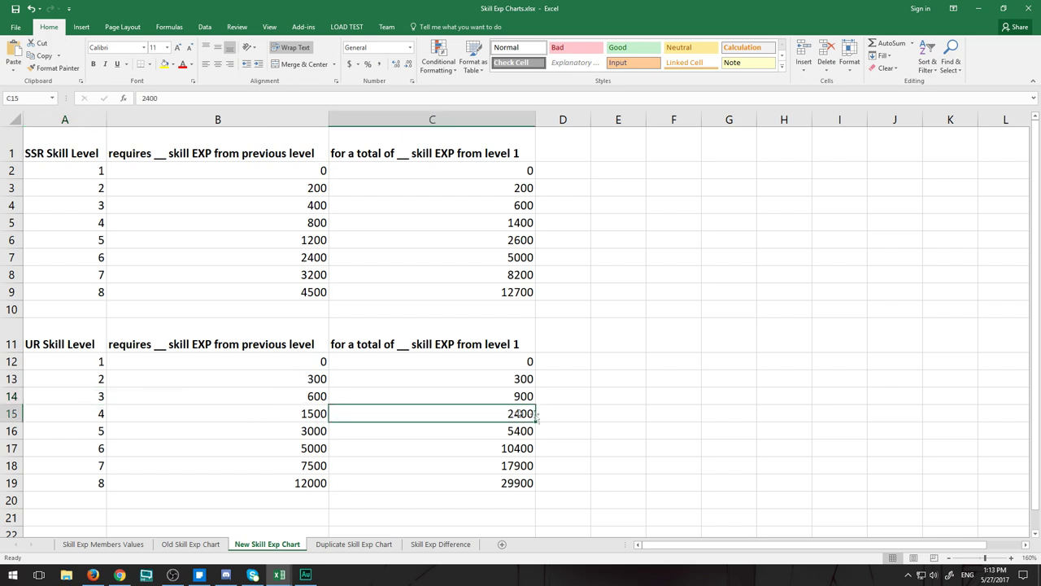
pyautogui.click(210, 545)
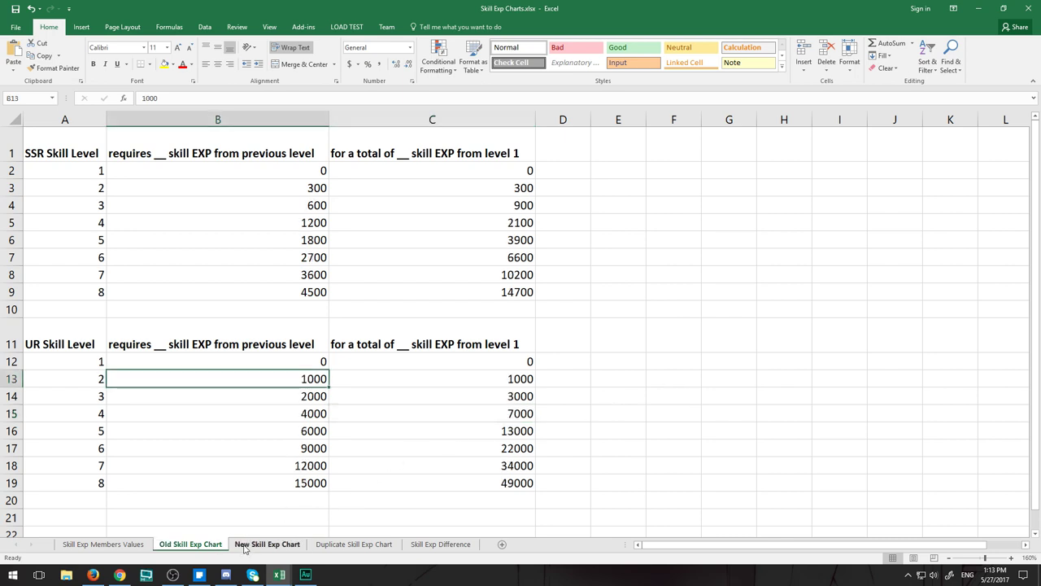
pyautogui.click(244, 545)
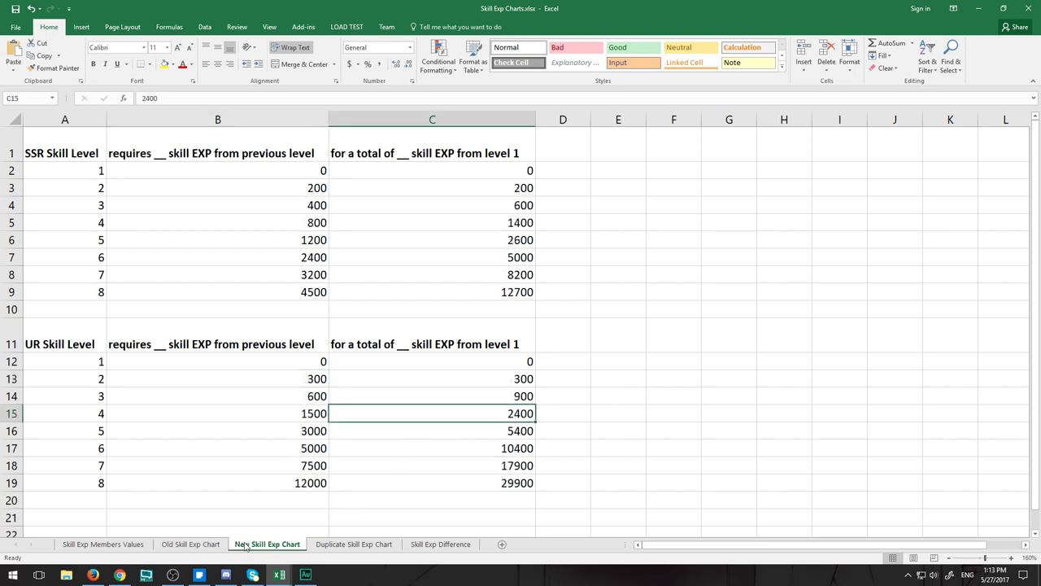
pyautogui.click(106, 545)
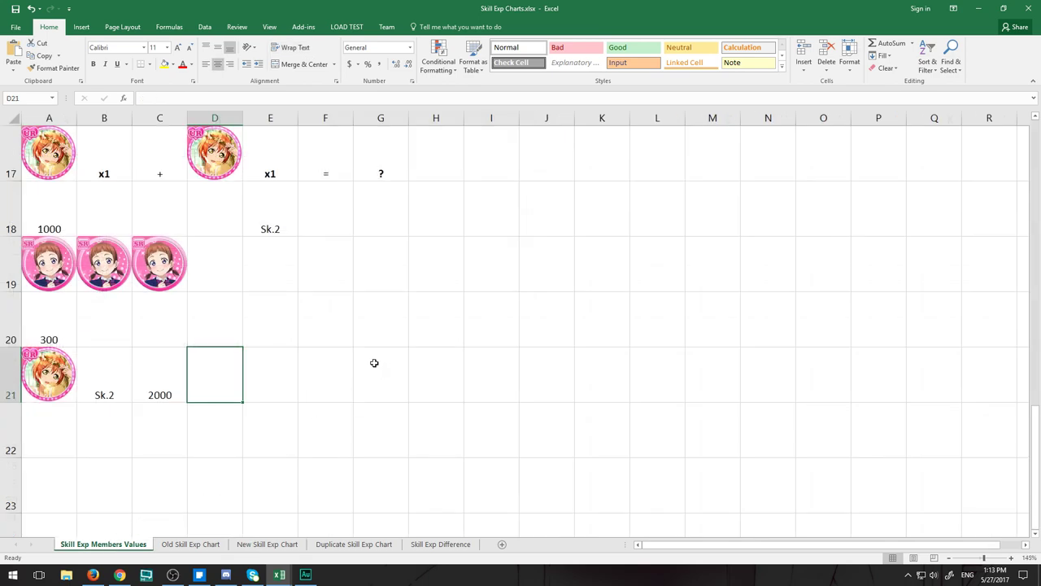
pyautogui.press('Up')
pyautogui.press('Left')
pyautogui.press('Left')
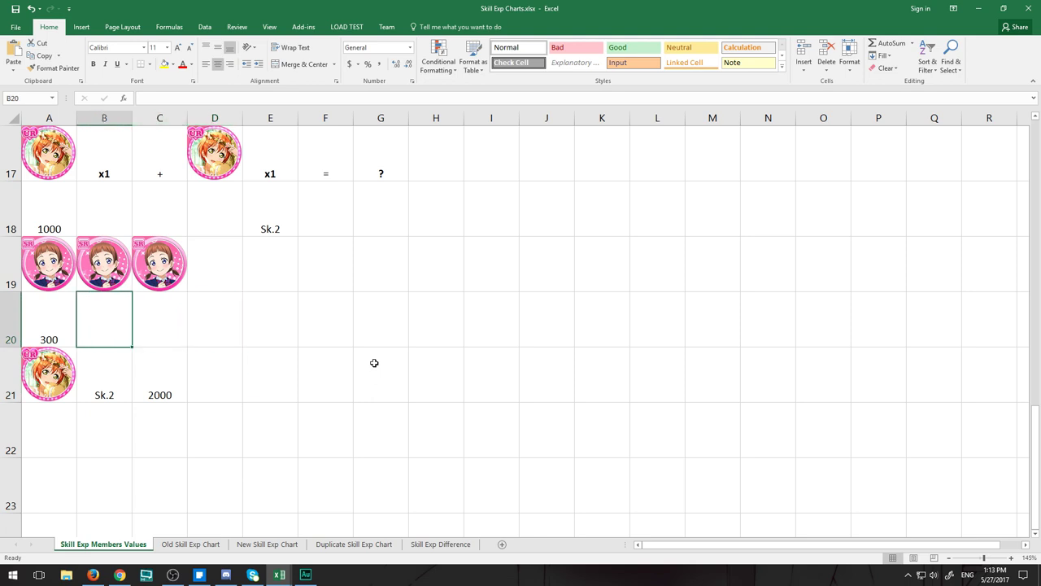
pyautogui.press('Down')
pyautogui.press('Right')
pyautogui.press('Up')
pyautogui.press('Left')
pyautogui.press('Down')
pyautogui.press('Right')
pyautogui.press('Right')
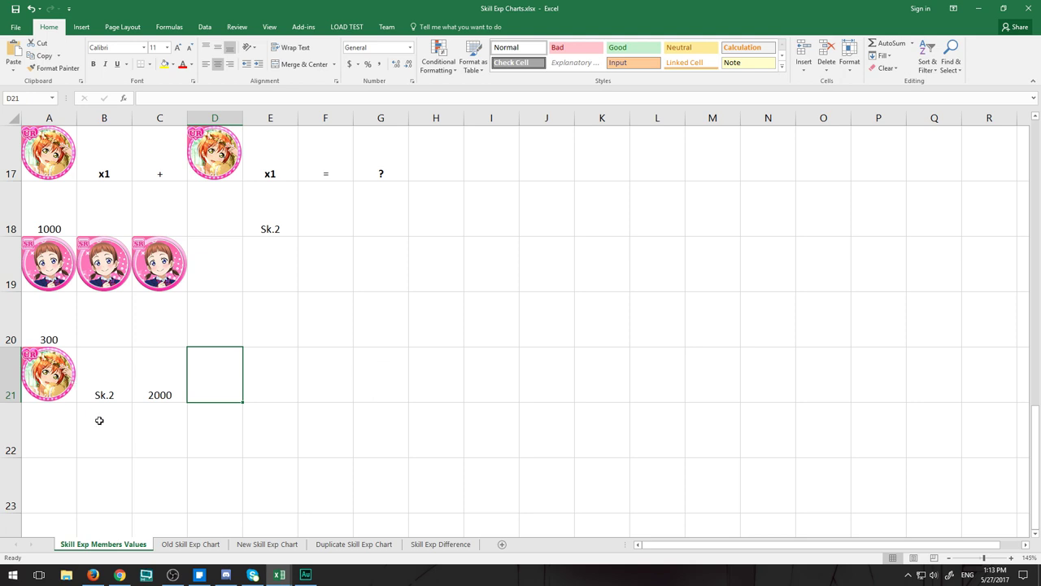
# Step: Write the exp cost as 1000+300 in cell C22 and its sum, 1300, in cell D22
pyautogui.click(147, 428)
pyautogui.write('1000')
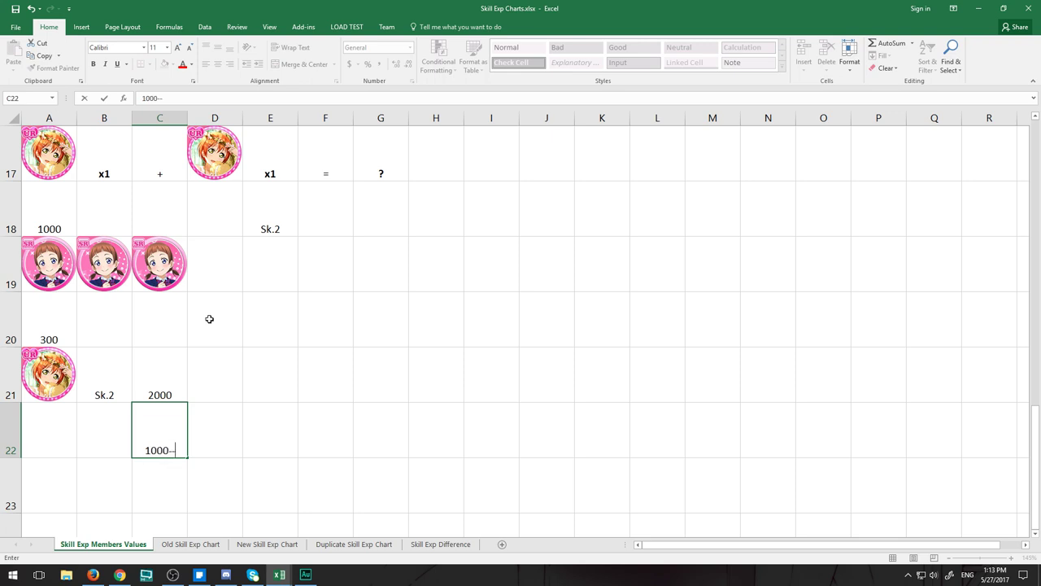
pyautogui.write('+300')
pyautogui.press('Return')
pyautogui.press('Up')
pyautogui.press('Right')
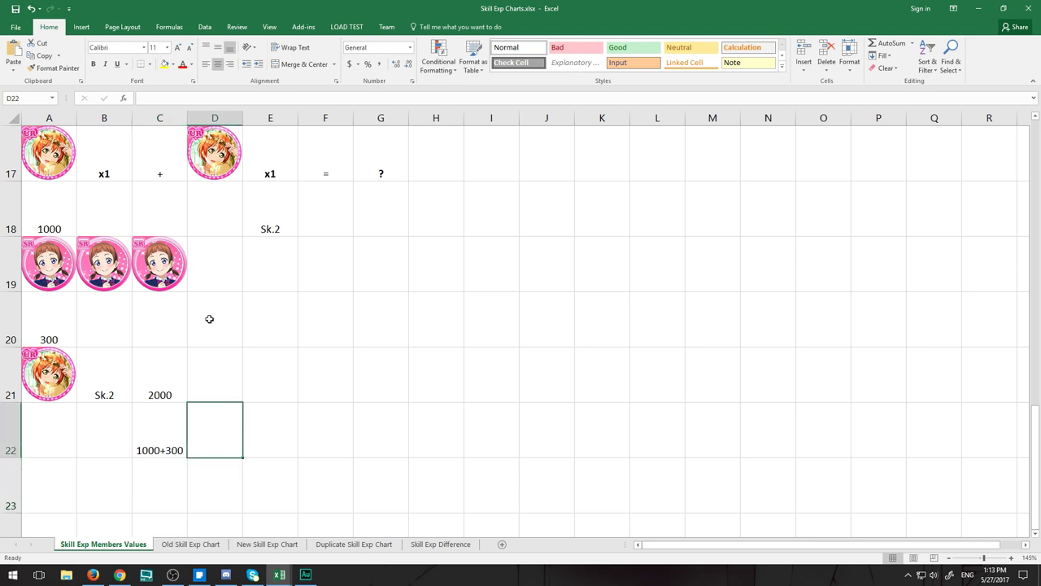
pyautogui.write('11')
pyautogui.press('BackSpace')
pyautogui.write('300')
pyautogui.press('Return')
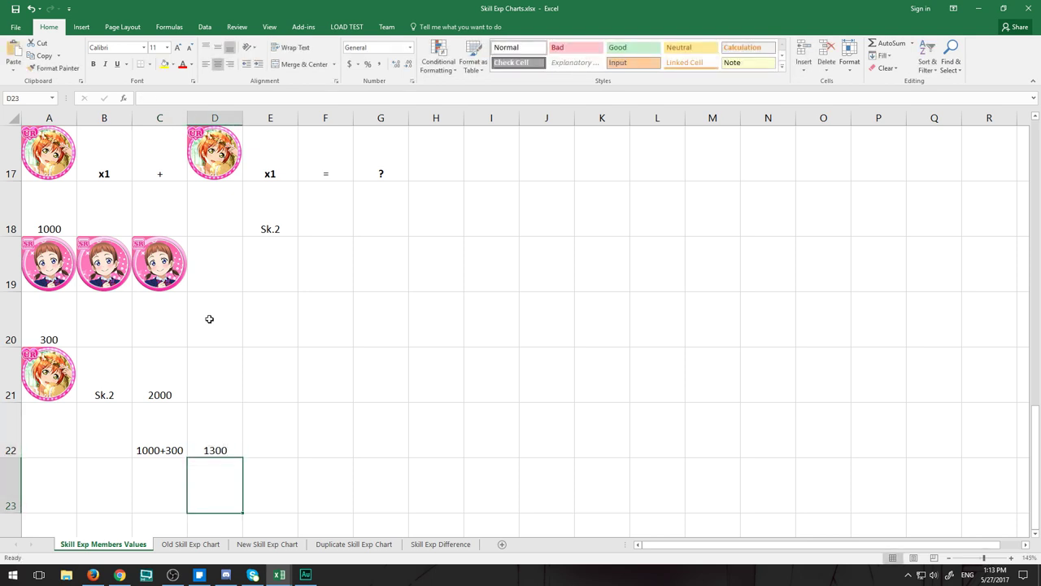
# Step: Enter the label Sk.2 in cell C23 and the value 2000 beneath it in cell C24
pyautogui.press('Left')
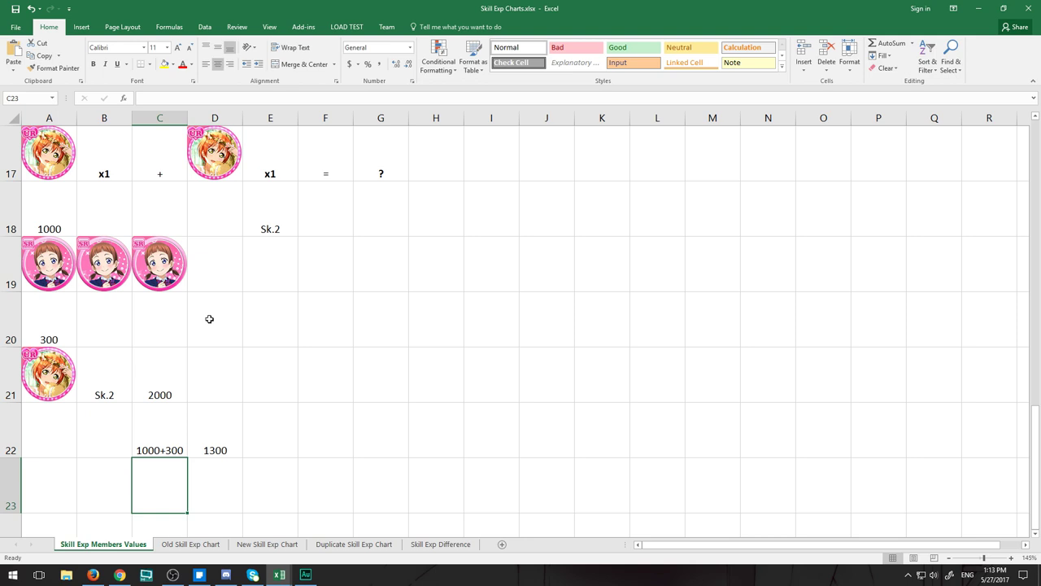
pyautogui.write('Sk.2')
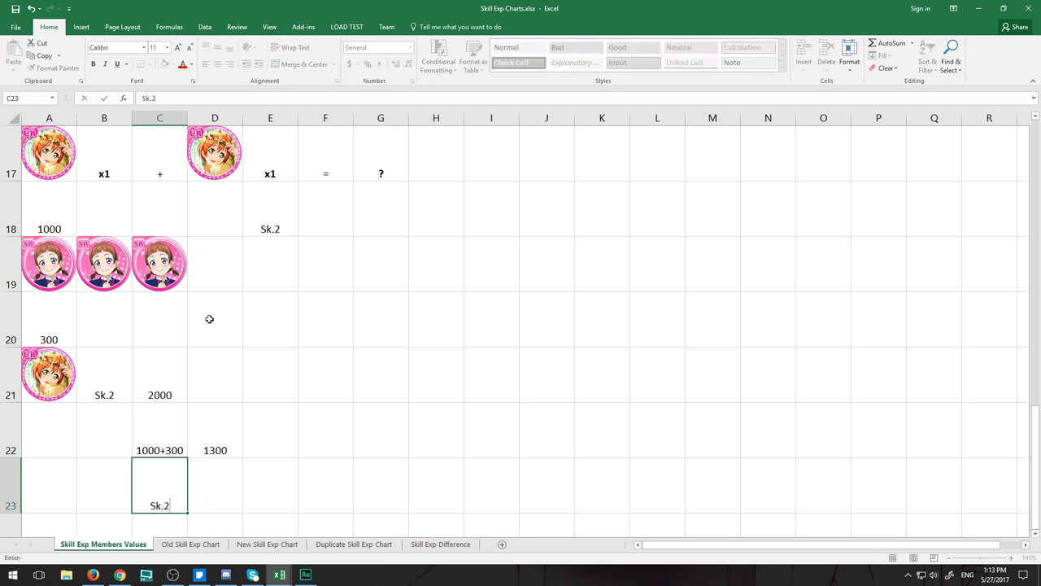
pyautogui.press('Return')
pyautogui.write('2000')
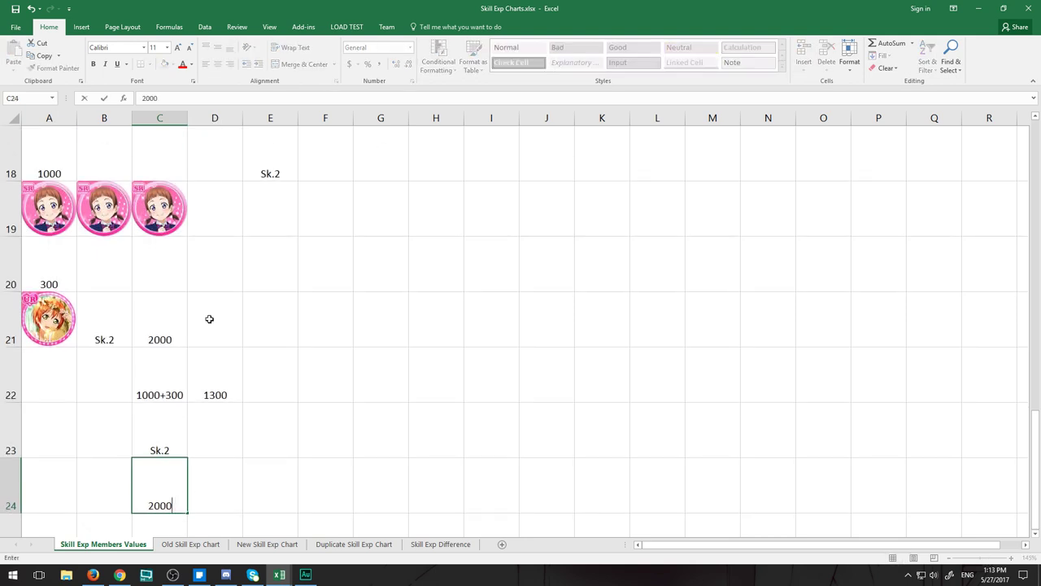
pyautogui.press('Return')
# Step: Complete the subtraction in row 24 with -1300 in cell D24 and 700 in cell E24
pyautogui.press('Up')
pyautogui.press('Right')
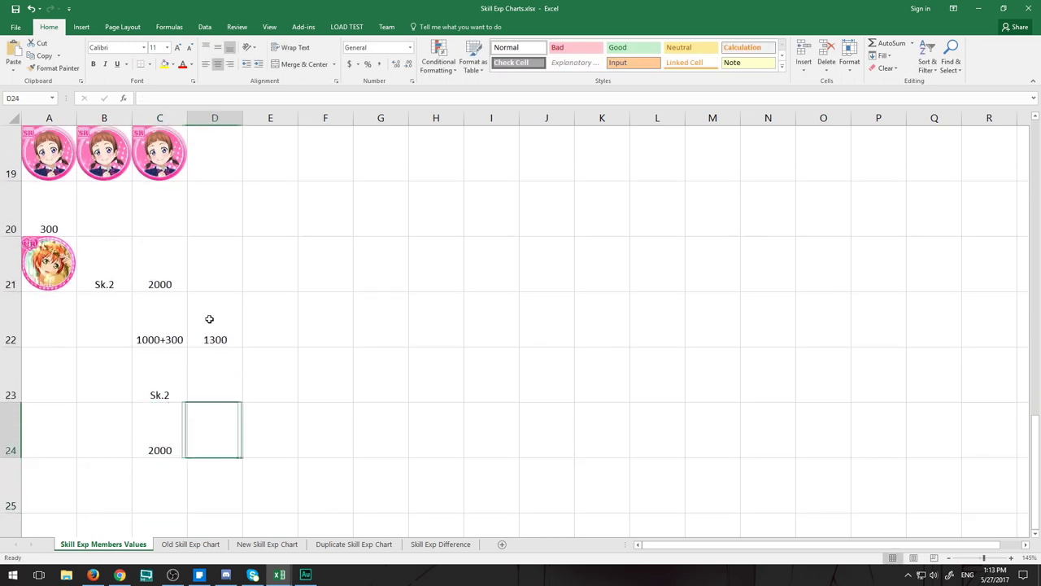
pyautogui.write('-1300')
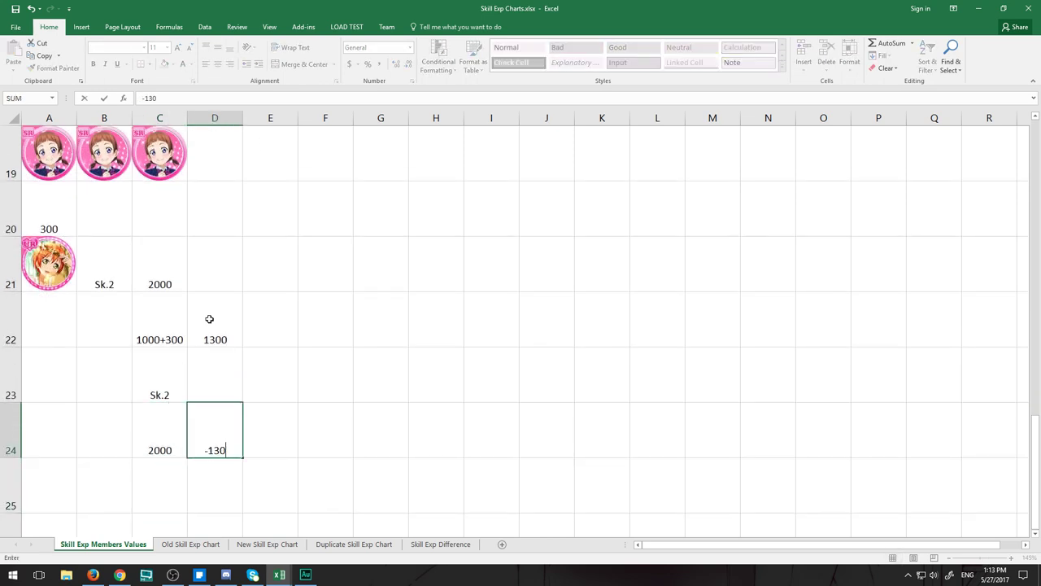
pyautogui.press('Right')
pyautogui.write('700')
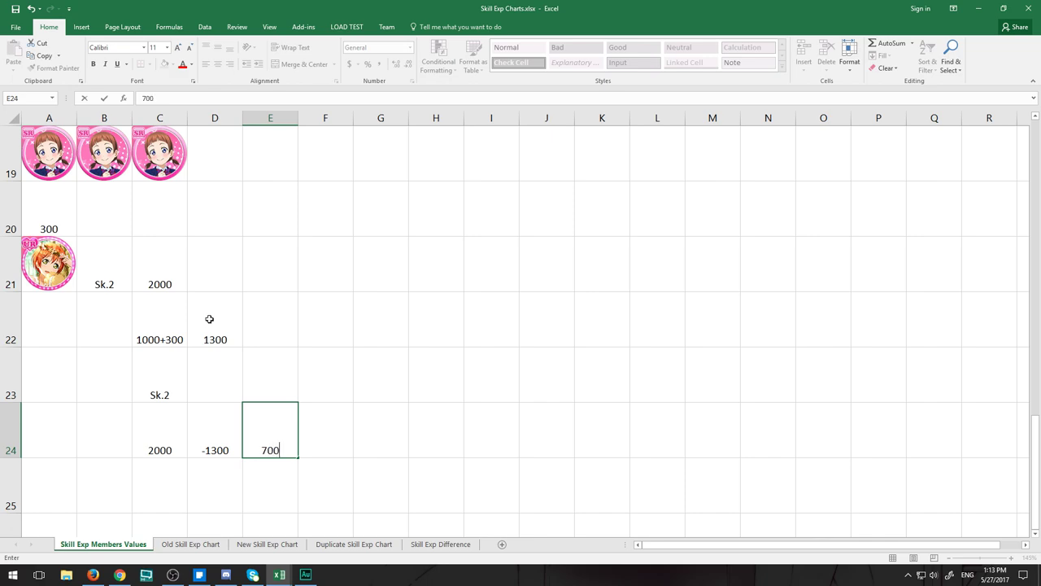
pyautogui.press('Return')
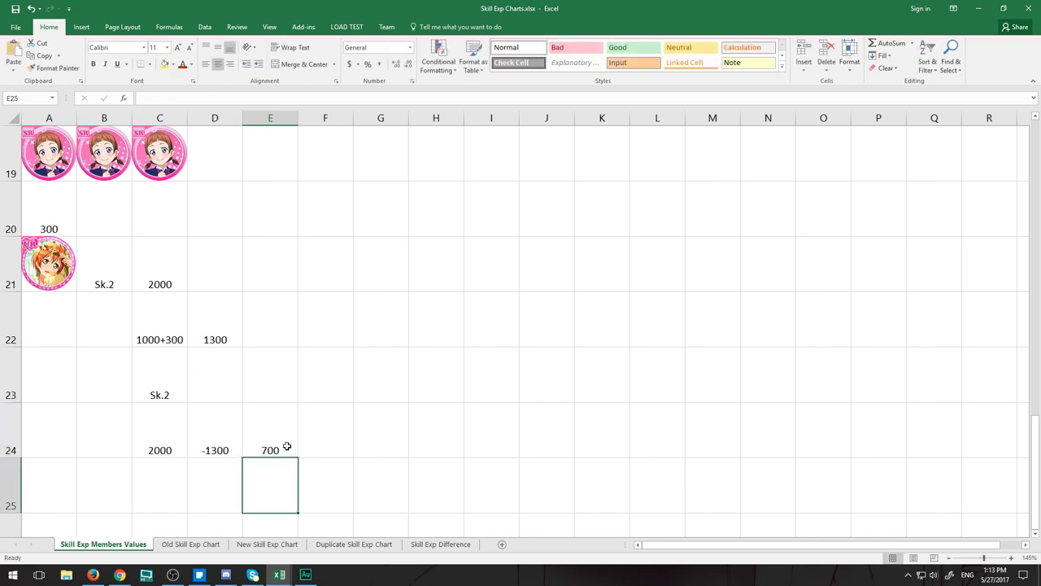
# Step: Examine the UR values on the Skill Exp Difference sheet and relate them to the worked example on Skill Exp Members Values
pyautogui.scroll(2, 287, 445)
pyautogui.scroll(-2, 403, 429)
pyautogui.scroll(5, 403, 430)
pyautogui.click(431, 545)
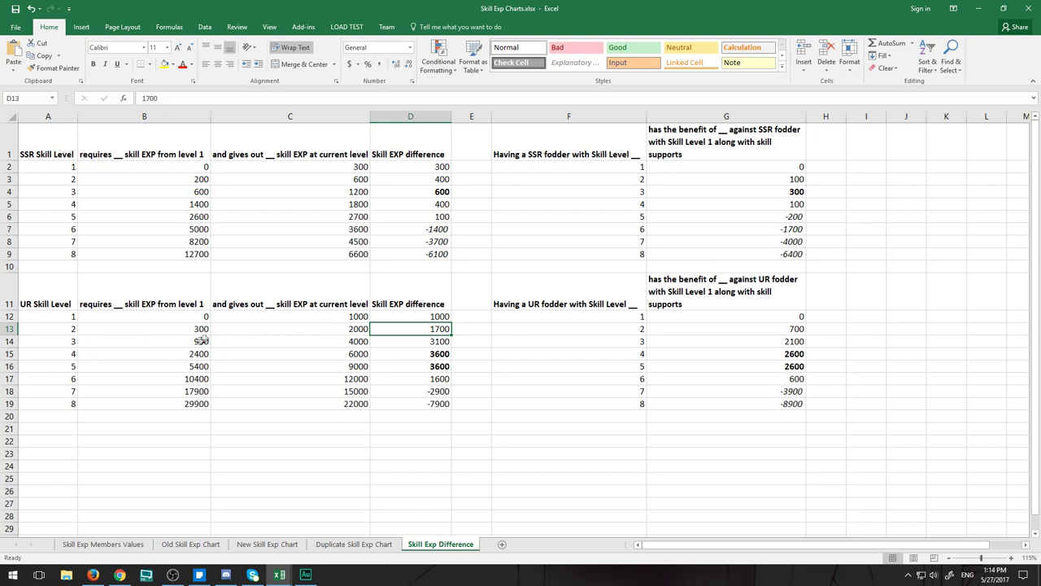
pyautogui.click(183, 355)
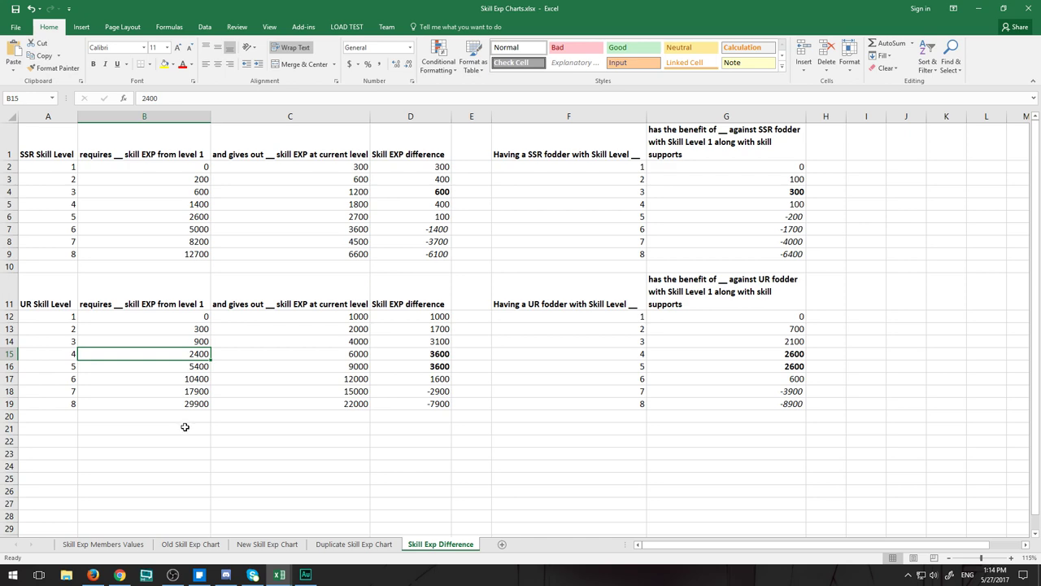
pyautogui.click(191, 543)
pyautogui.click(103, 543)
pyautogui.scroll(-1, 150, 468)
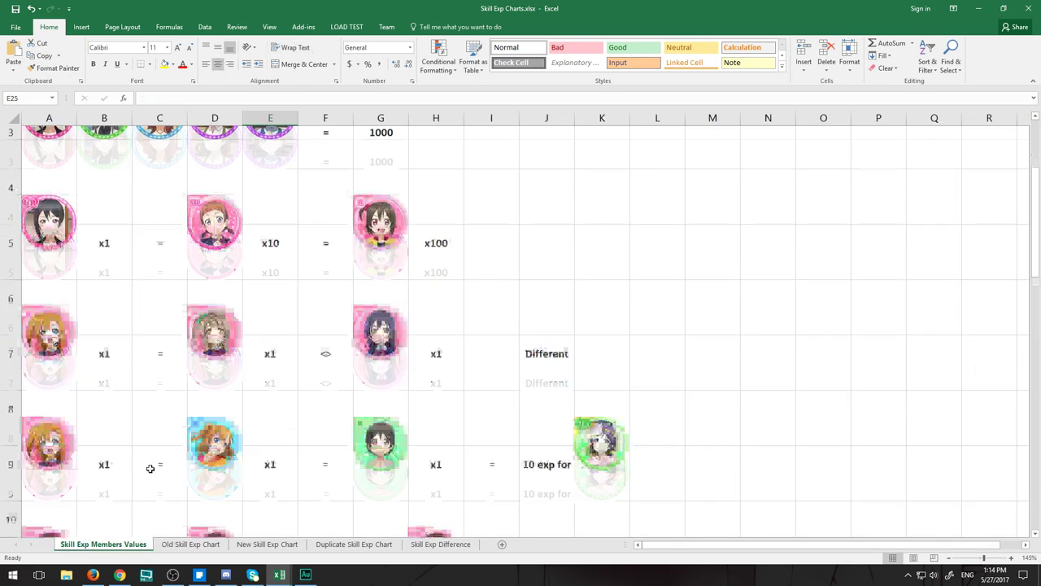
pyautogui.scroll(-5, 150, 468)
pyautogui.scroll(2, 149, 471)
pyautogui.scroll(-2, 163, 460)
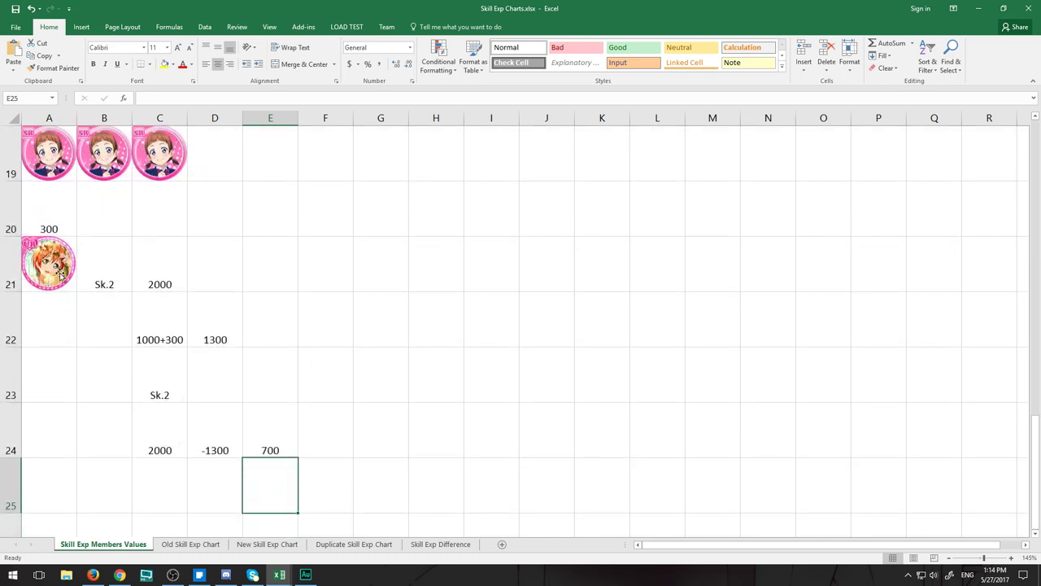
pyautogui.scroll(2, 293, 307)
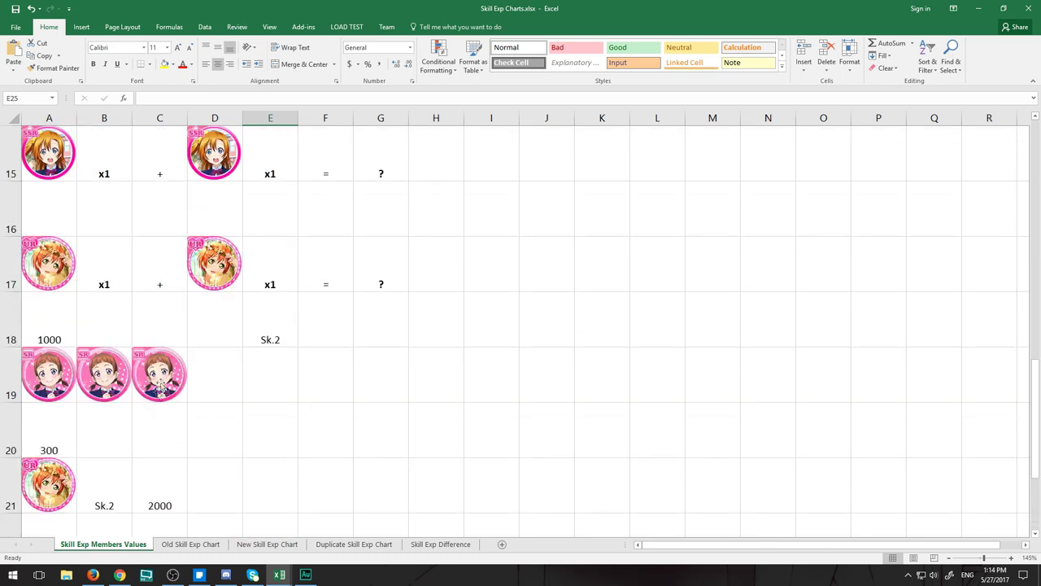
pyautogui.scroll(-1, 161, 383)
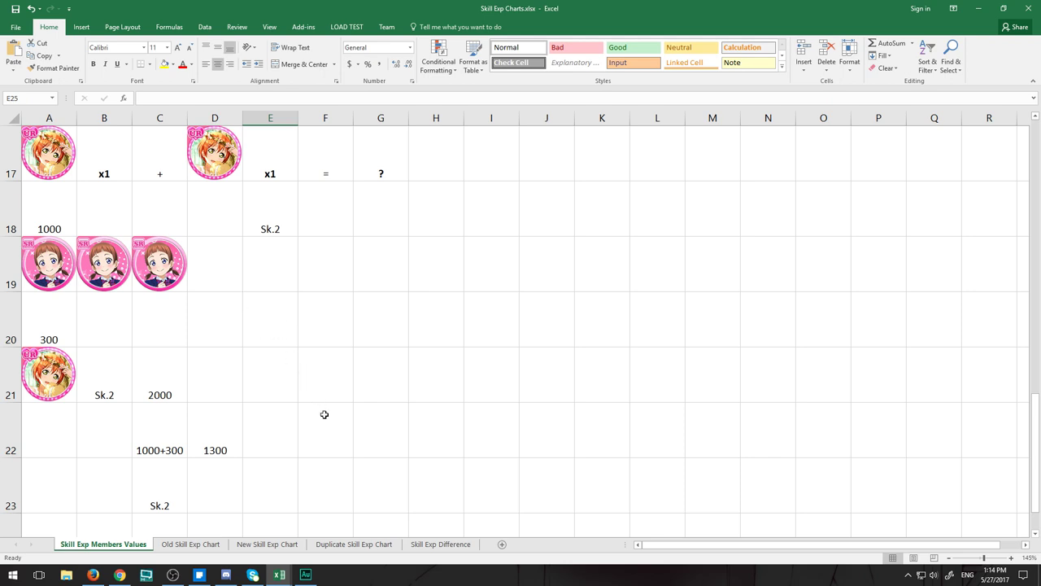
# Step: Enter 2400 in cell E21, in the row of the Sk.2 UR member
pyautogui.click(280, 387)
pyautogui.write('2400')
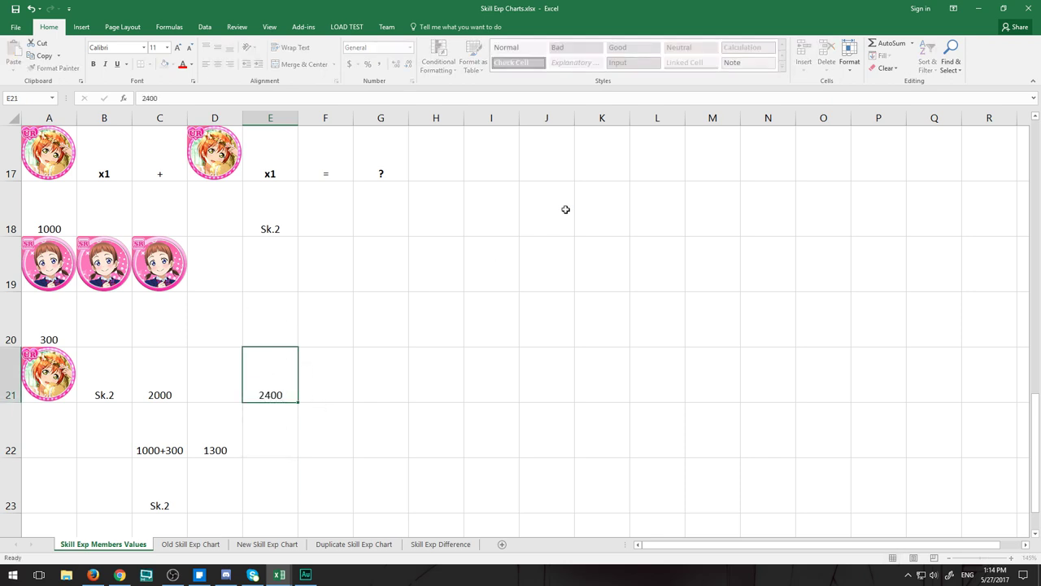
pyautogui.press('Return')
# Step: Enter the label 24 Mikas in cell G21, in the same row as the value 2400
pyautogui.press('Right')
pyautogui.press('Up')
pyautogui.press('Right')
pyautogui.press('Up')
pyautogui.press('Down')
pyautogui.write('2')
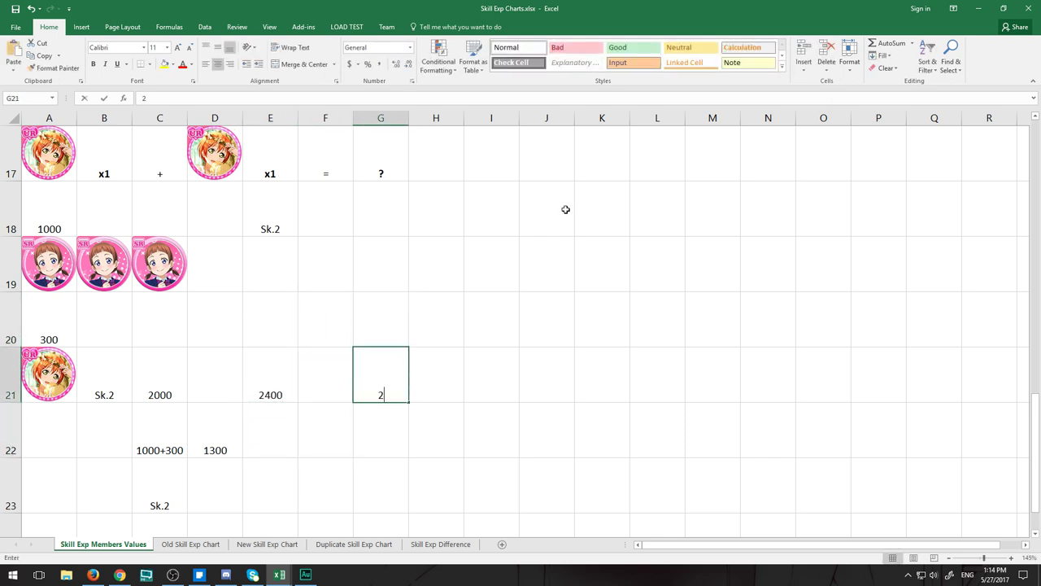
pyautogui.write('4 Mikas')
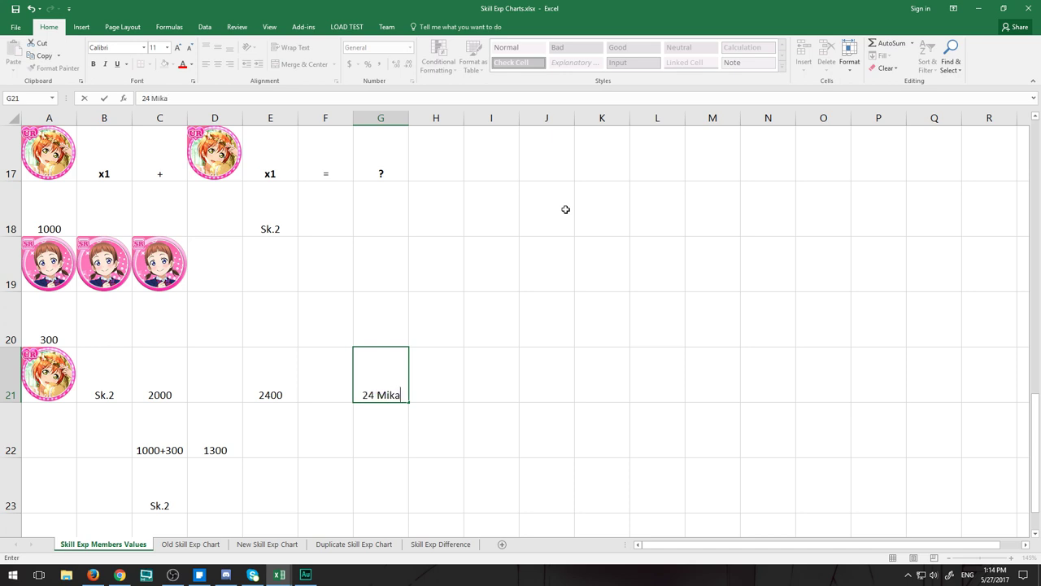
pyautogui.press('Return')
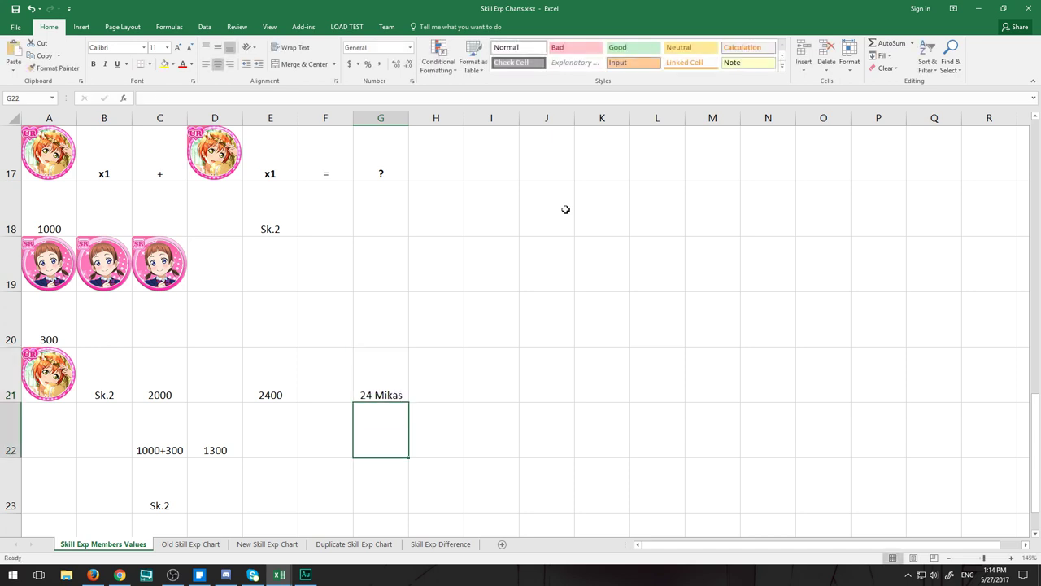
# Step: Enter 1 Dupe Rin in cell G22 and 3 Mikas beside it in cell H22
pyautogui.write('1')
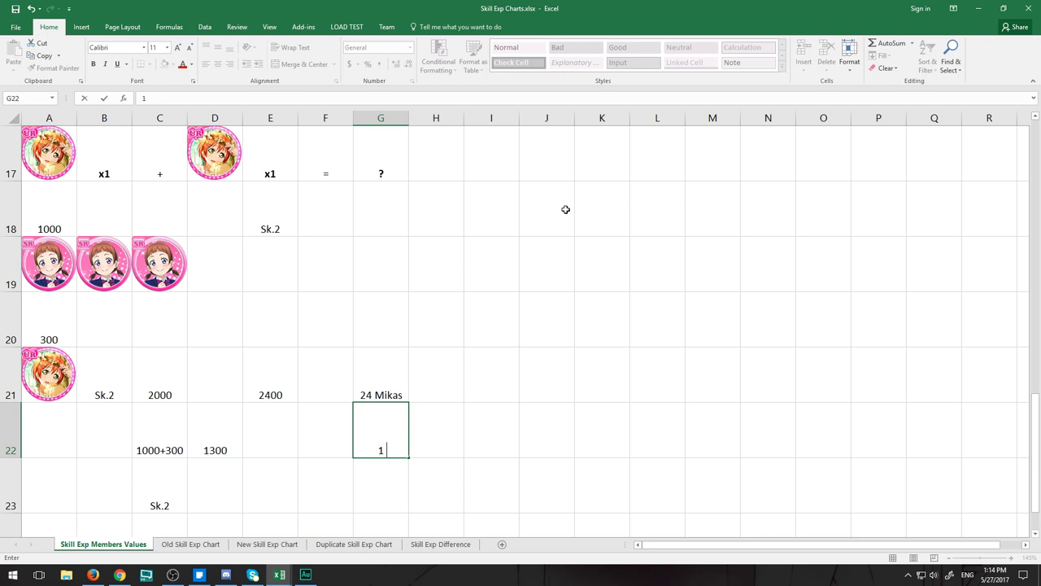
pyautogui.write(' Dupe Rin')
pyautogui.press('Return')
pyautogui.press('Up')
pyautogui.press('Right')
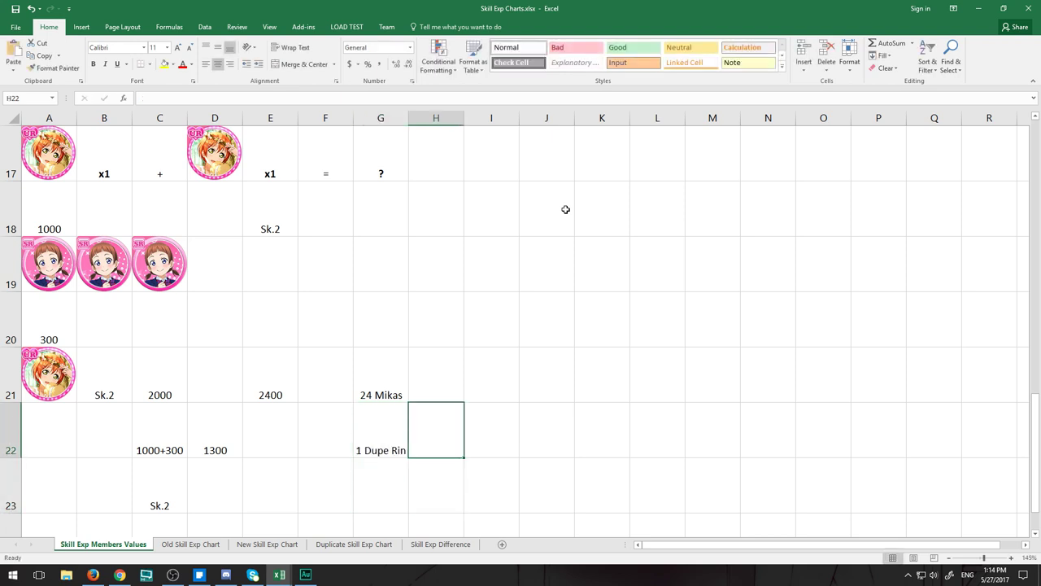
pyautogui.write('3 Mikas')
pyautogui.press('Return')
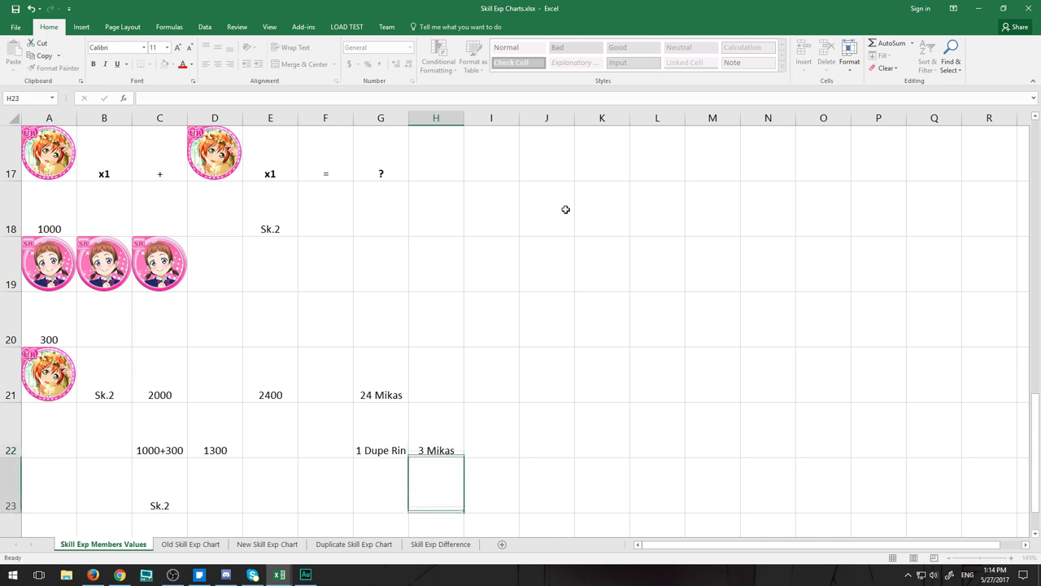
# Step: Enter 2000 in cell I22, beside the 3 Mikas label
pyautogui.press('Right')
pyautogui.press('Up')
pyautogui.write('2000')
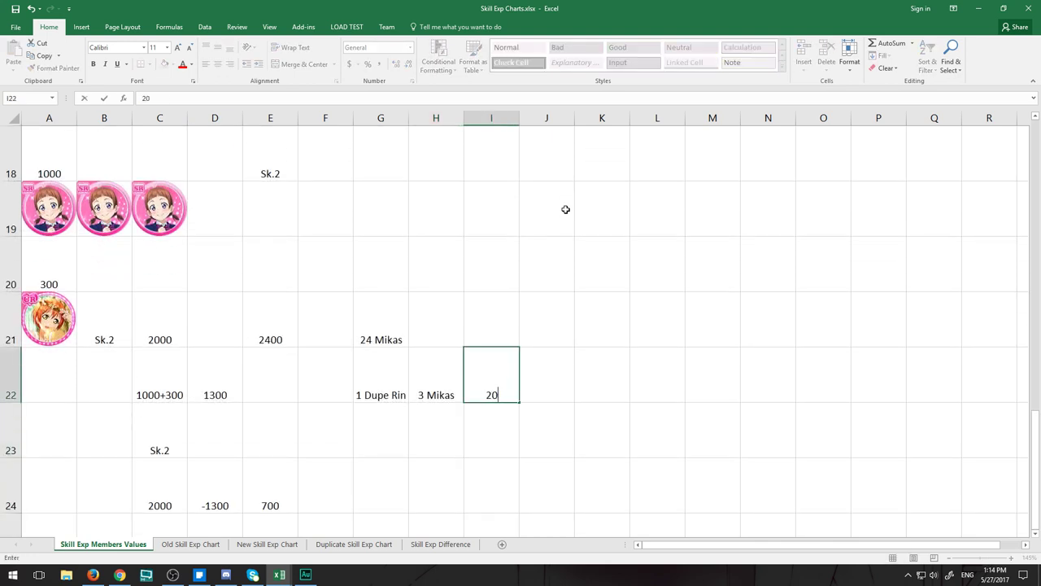
pyautogui.press('Return')
# Step: Enter 4 Mikas in cell H23 and 2400 beside it in cell I23
pyautogui.press('Left')
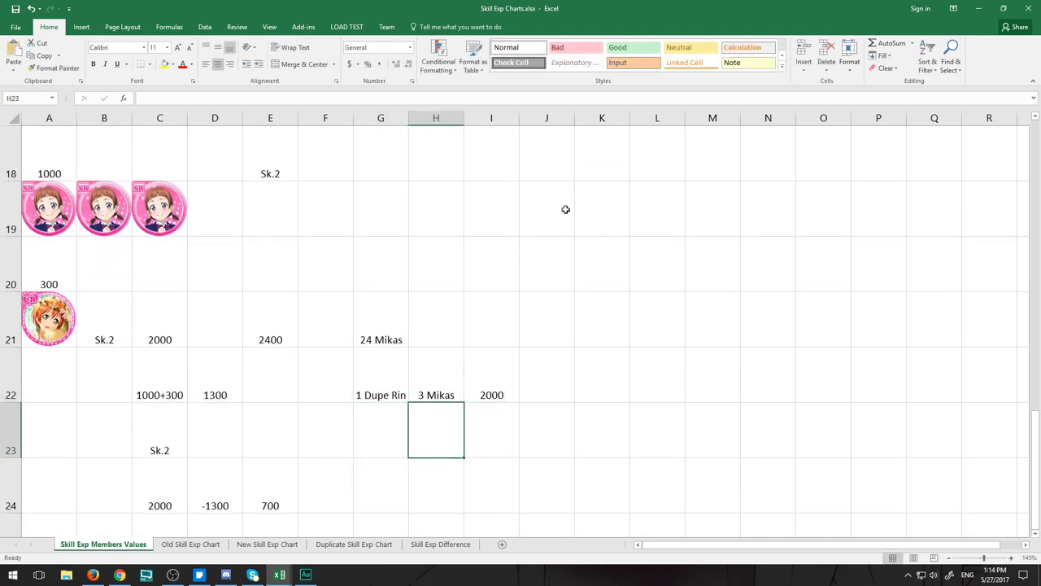
pyautogui.write('4 Mikas')
pyautogui.press('Return')
pyautogui.press('Right')
pyautogui.press('Up')
pyautogui.write('2400')
pyautogui.press('Return')
pyautogui.press('Left')
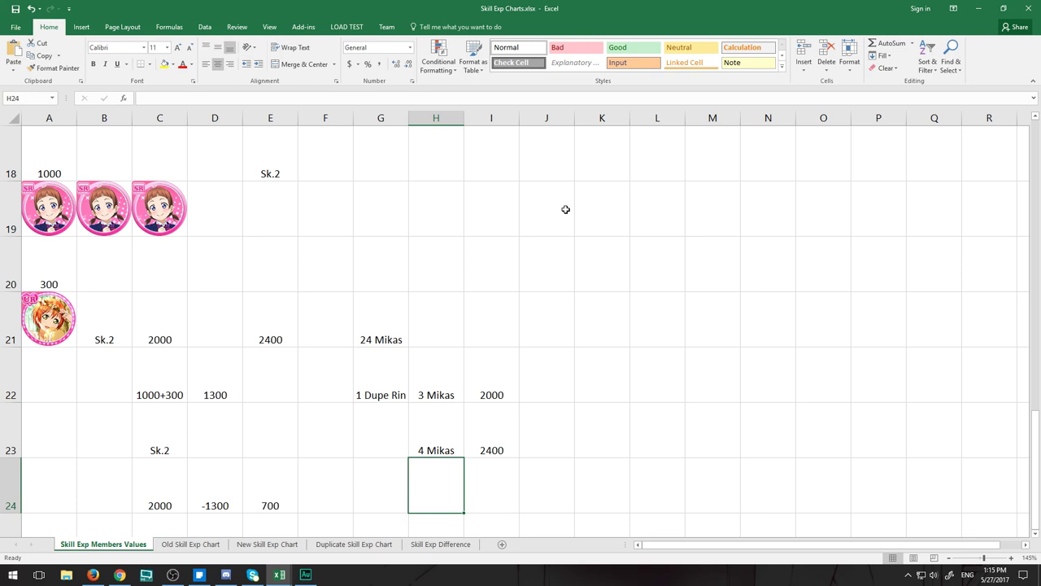
# Step: Review the upper member examples and display the Skill Exp Difference sheet
pyautogui.scroll(5, 353, 239)
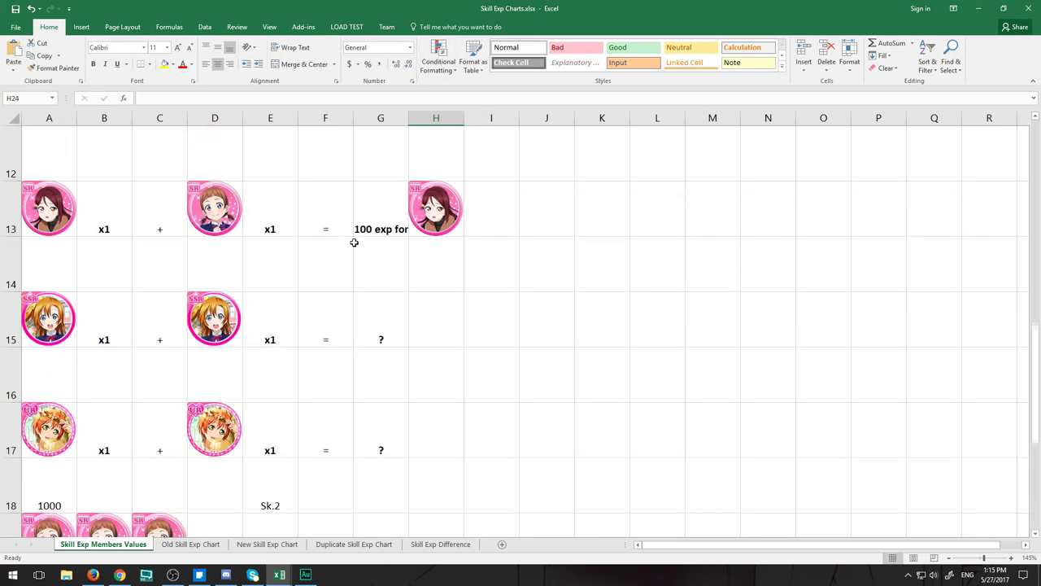
pyautogui.scroll(2, 359, 258)
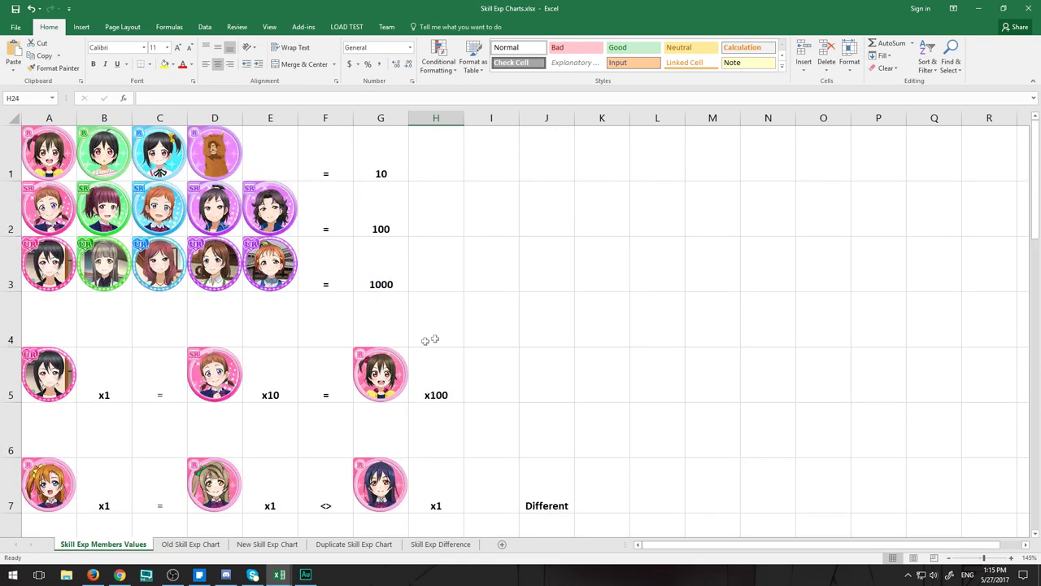
pyautogui.click(455, 547)
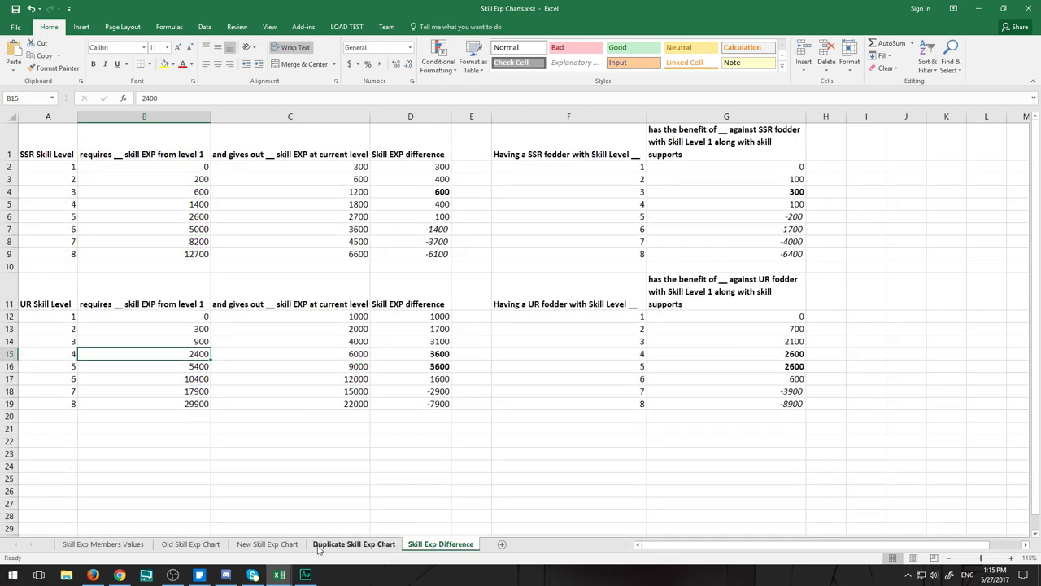
# Step: Switch to the SIF UR Tier List workbook and examine the Tier 1 chance and value figures per skill level on UR Skills - Scorer Notes Math
pyautogui.click(281, 574)
pyautogui.click(344, 546)
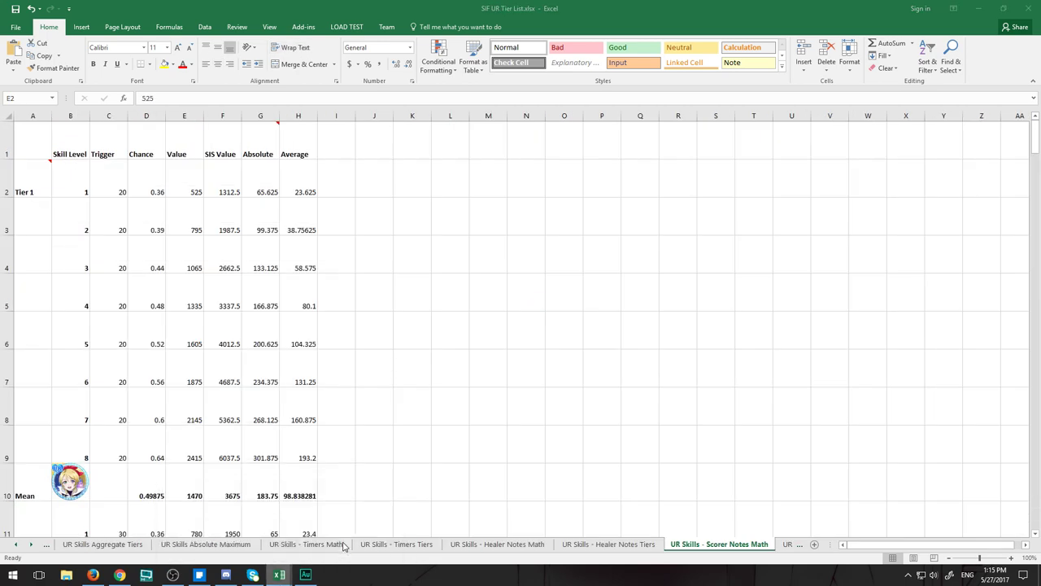
pyautogui.click(512, 340)
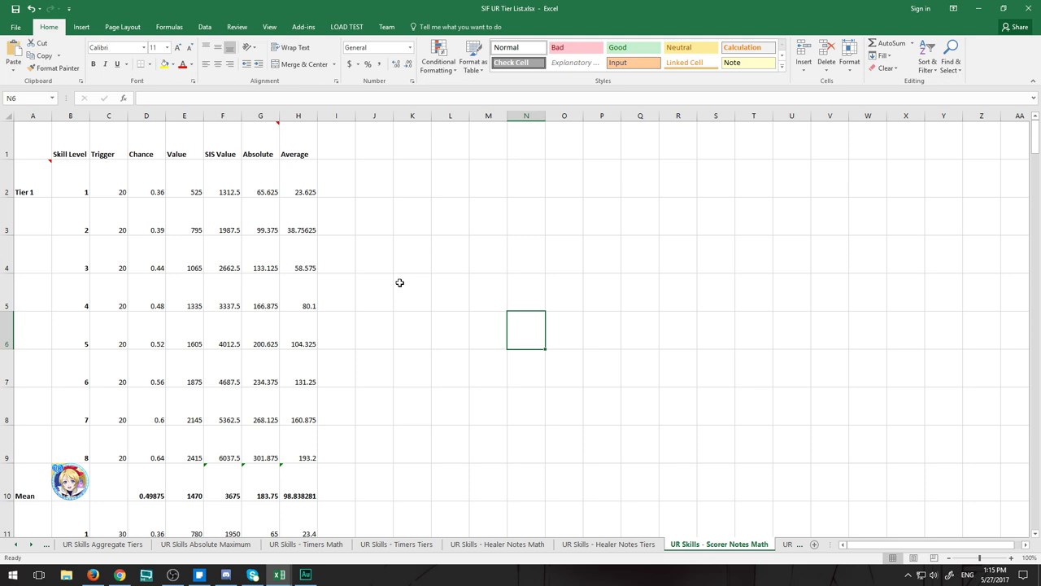
pyautogui.click(140, 270)
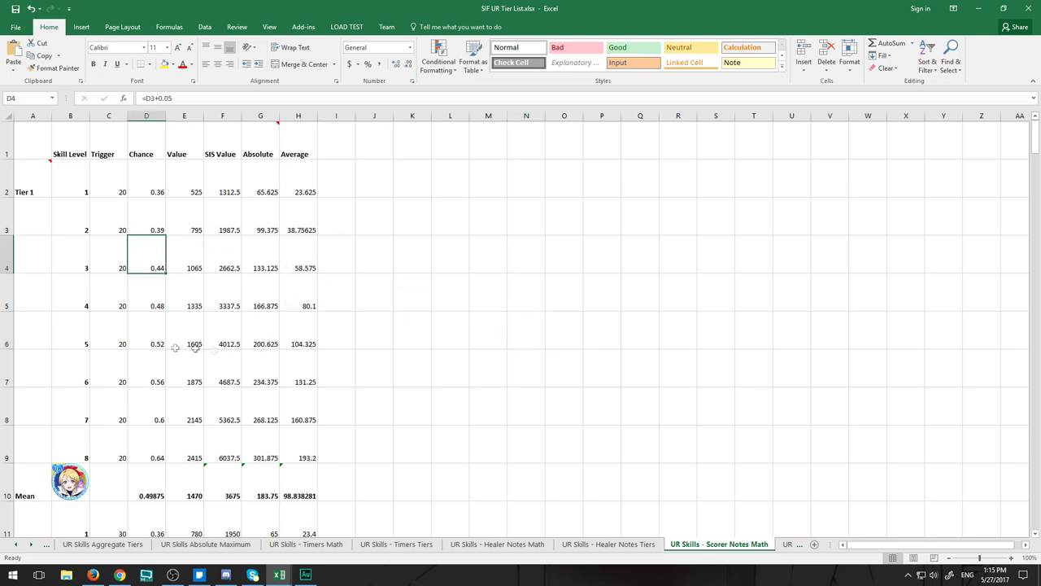
pyautogui.click(85, 335)
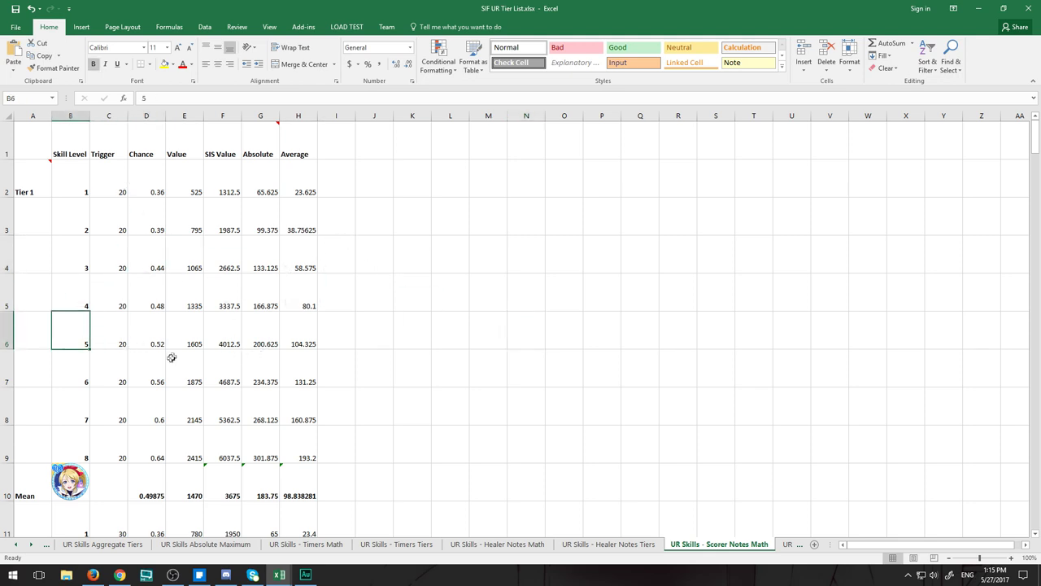
pyautogui.click(183, 343)
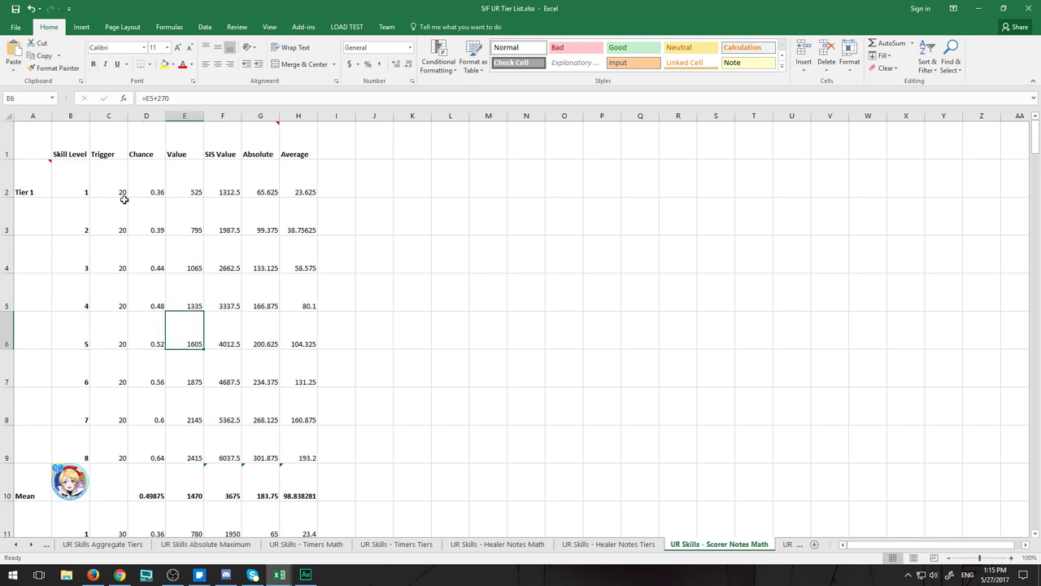
pyautogui.click(188, 186)
pyautogui.click(202, 268)
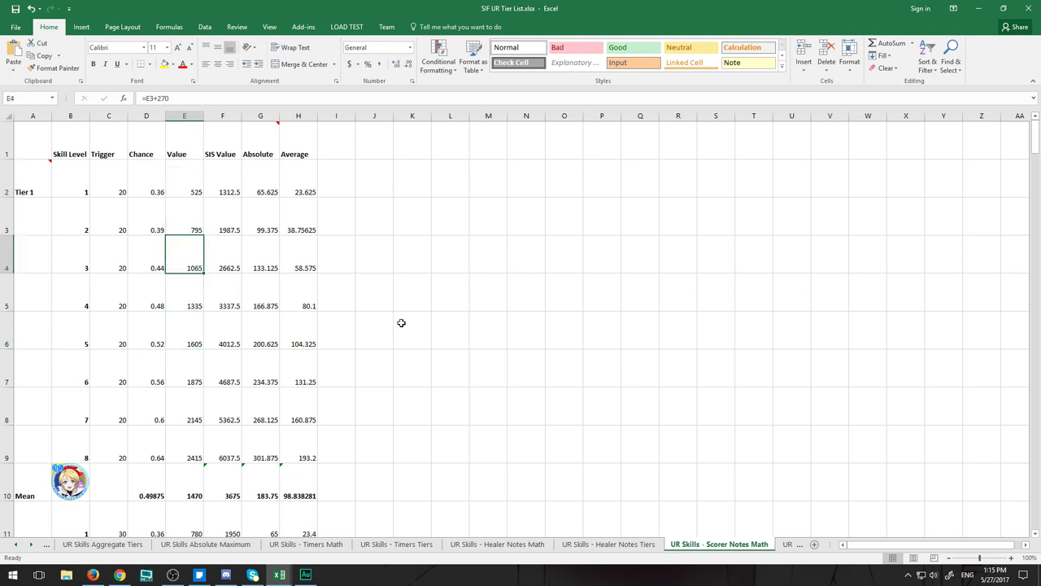
pyautogui.press('Down')
pyautogui.press('Down')
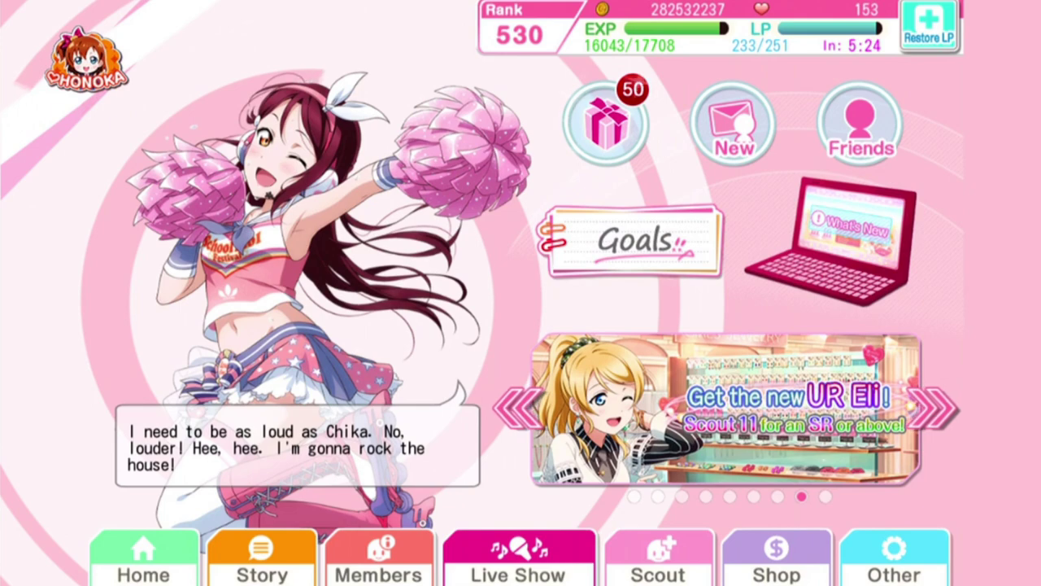
# Step: Switch to the School Idol Festival game, open Practice, view the level 1 UR Rin Hoshizora's details and choose her as the practice member
pyautogui.click(378, 560)
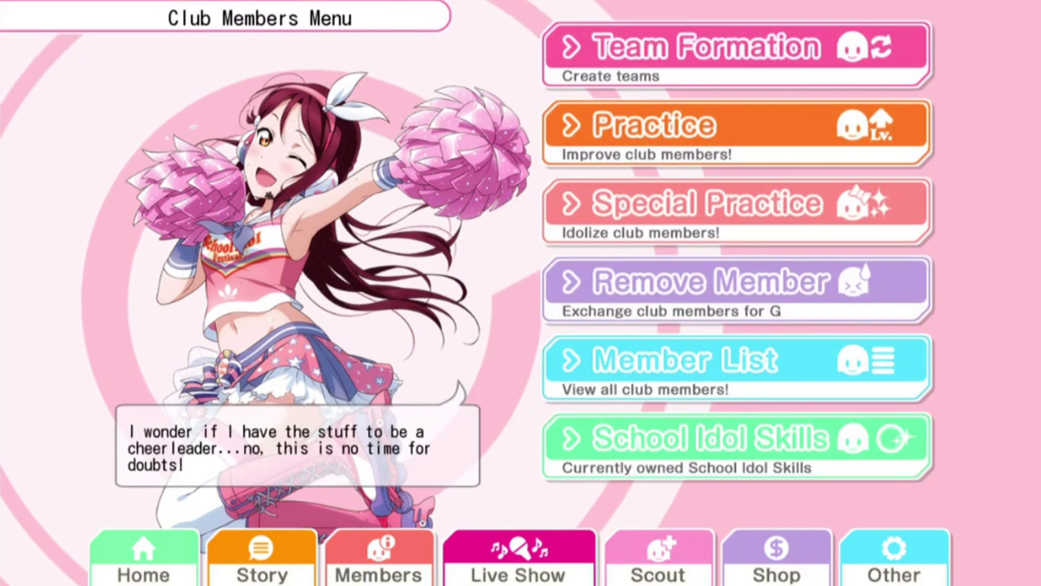
pyautogui.click(736, 130)
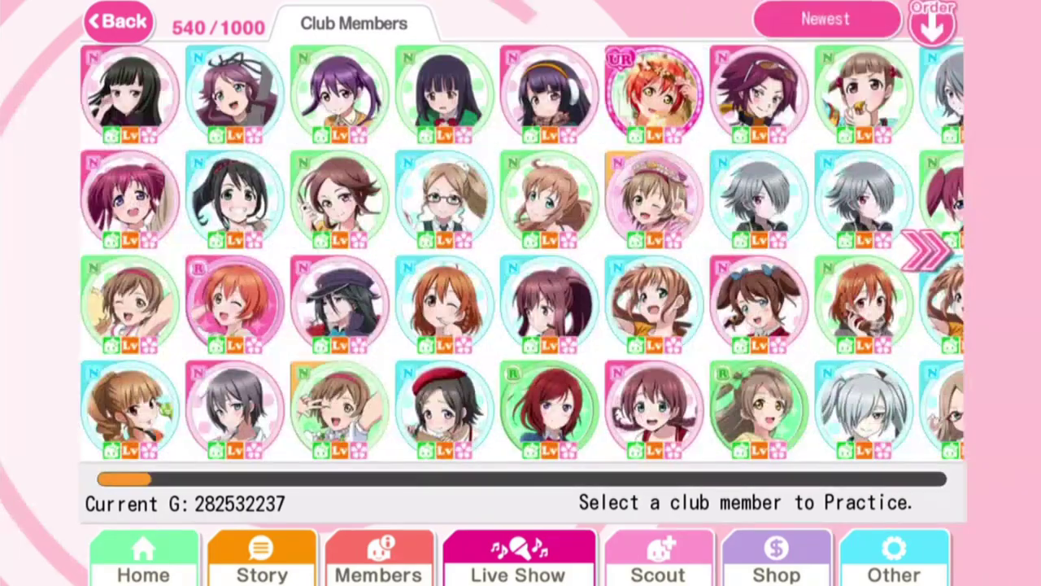
pyautogui.click(653, 94)
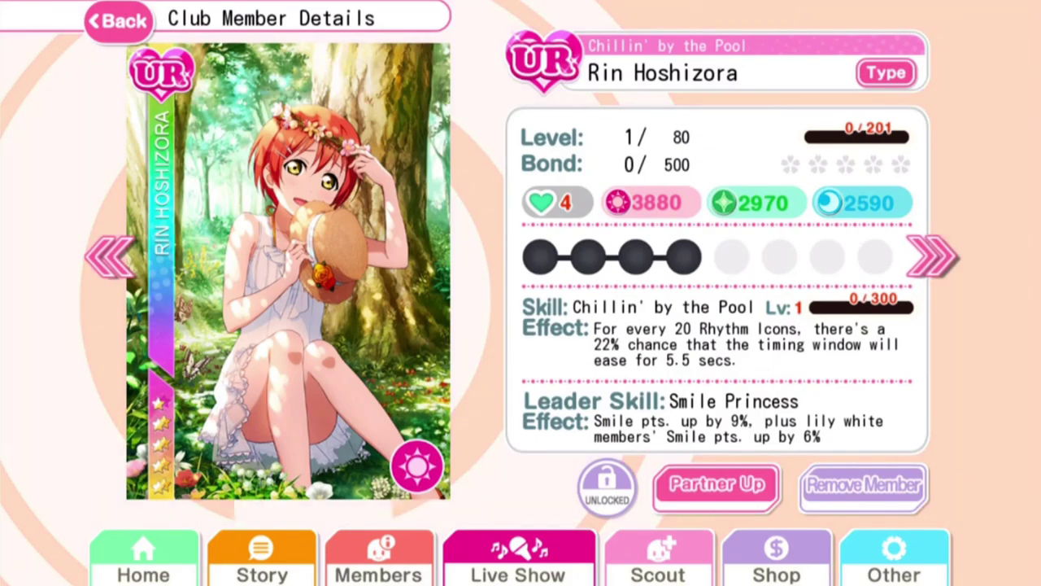
pyautogui.click(118, 21)
pyautogui.click(653, 94)
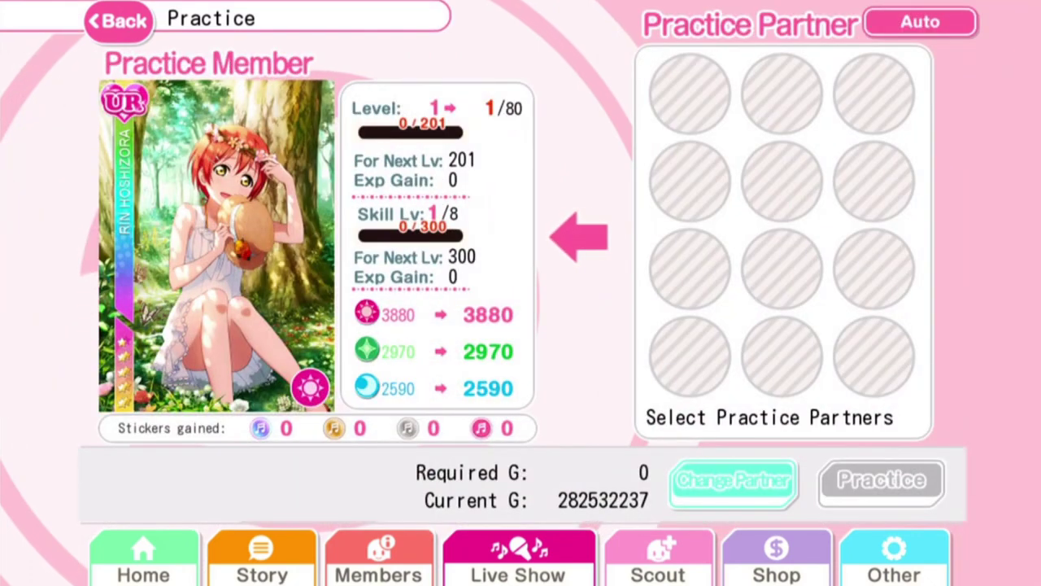
# Step: Sort the practice list by Smile, choose the level 100 UR Rin Hoshizora and try the level 1 UR Rin as her practice partner
pyautogui.click(782, 181)
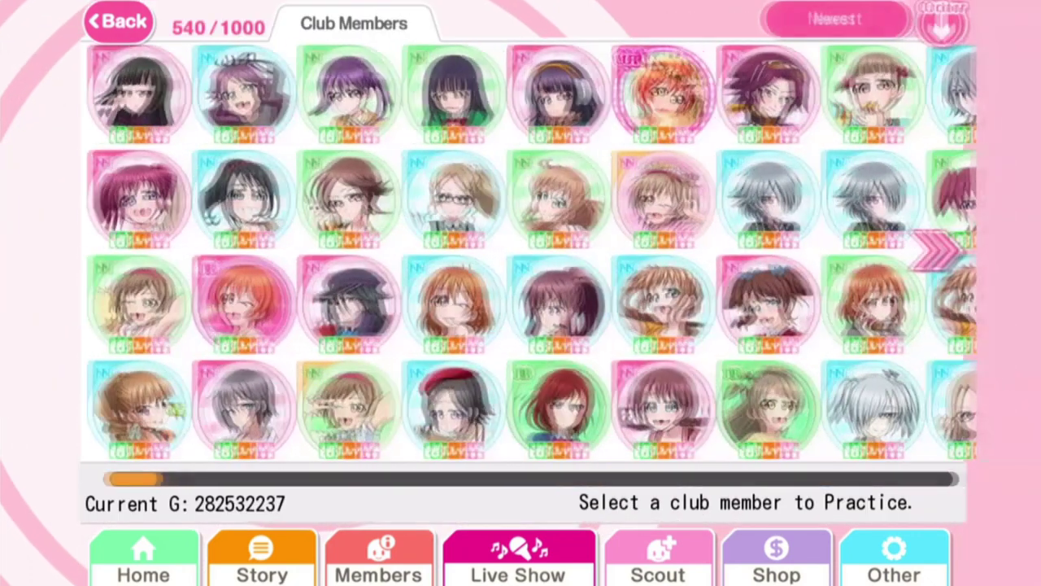
pyautogui.click(836, 19)
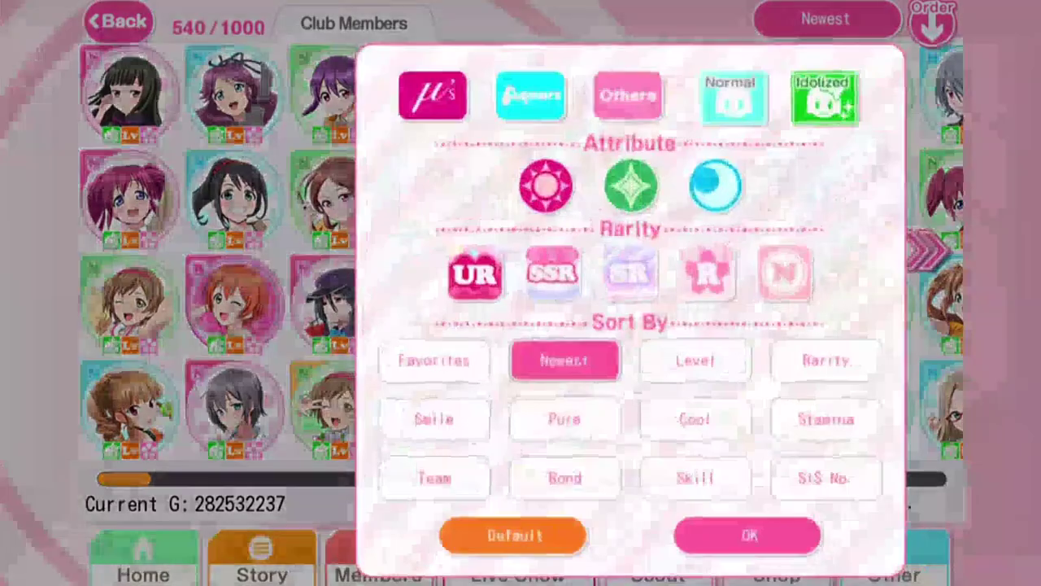
pyautogui.click(434, 418)
pyautogui.click(749, 532)
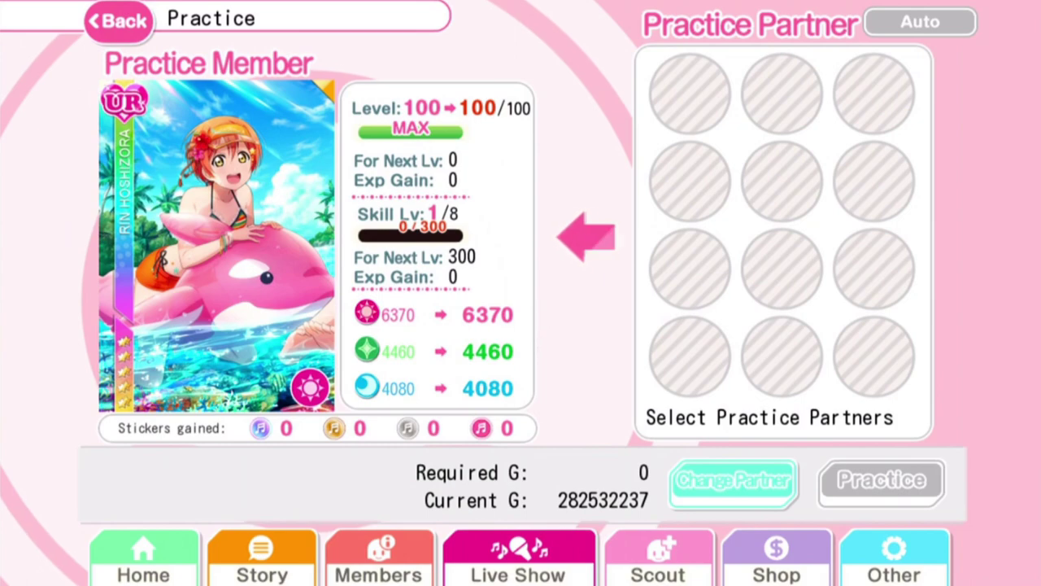
pyautogui.click(690, 92)
pyautogui.click(130, 92)
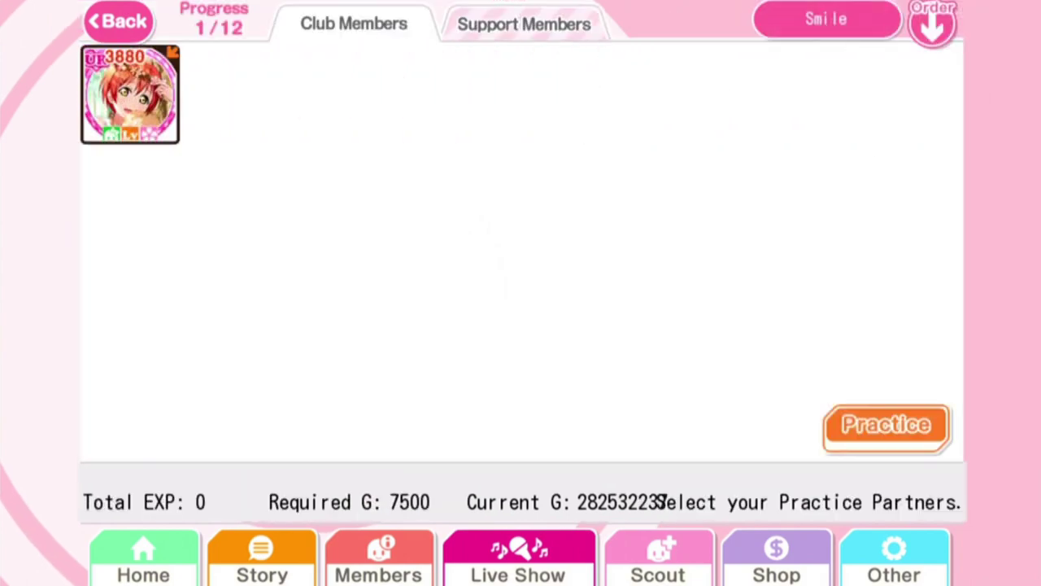
pyautogui.click(885, 423)
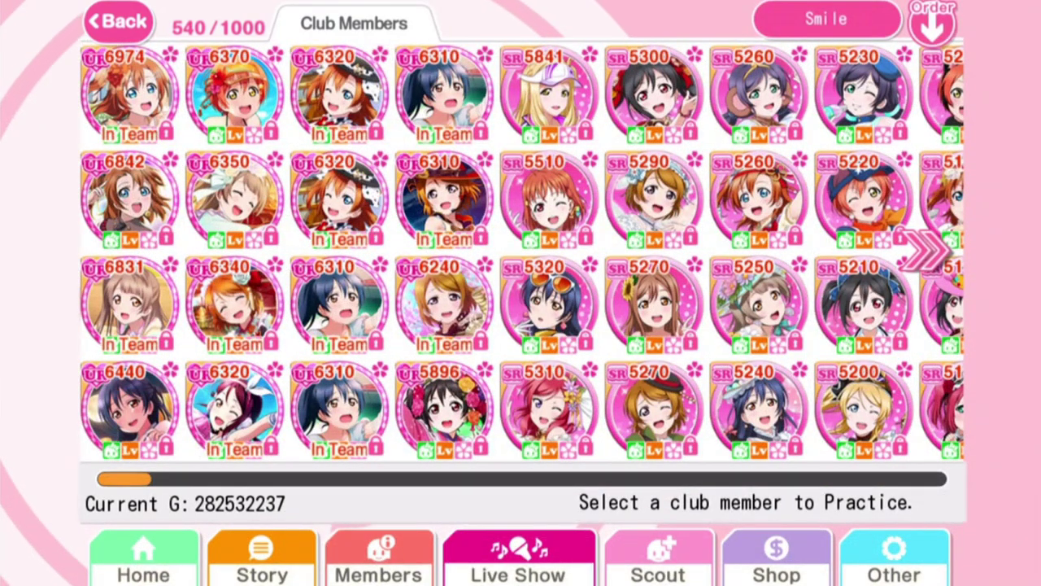
# Step: Sort the members by Newest, choose the level 1 UR Rin Hoshizora and practice her to skill level 2
pyautogui.click(826, 19)
pyautogui.click(565, 359)
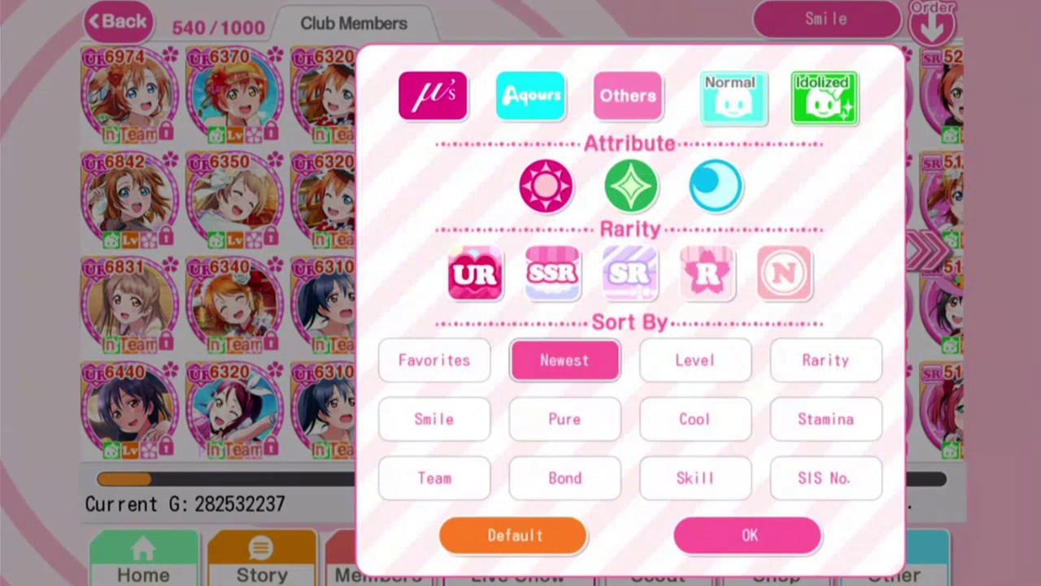
pyautogui.click(746, 534)
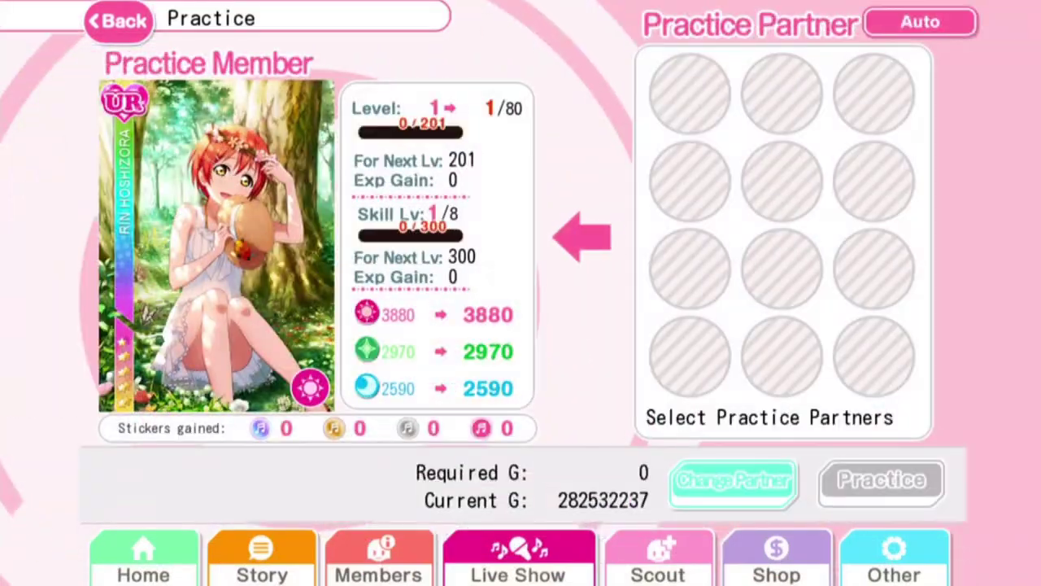
pyautogui.click(781, 236)
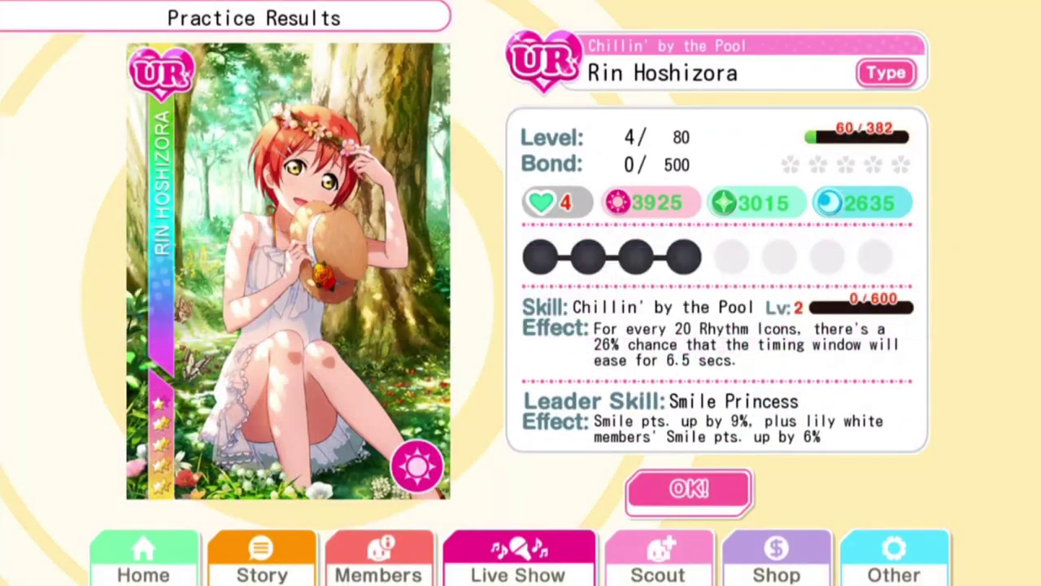
pyautogui.click(689, 488)
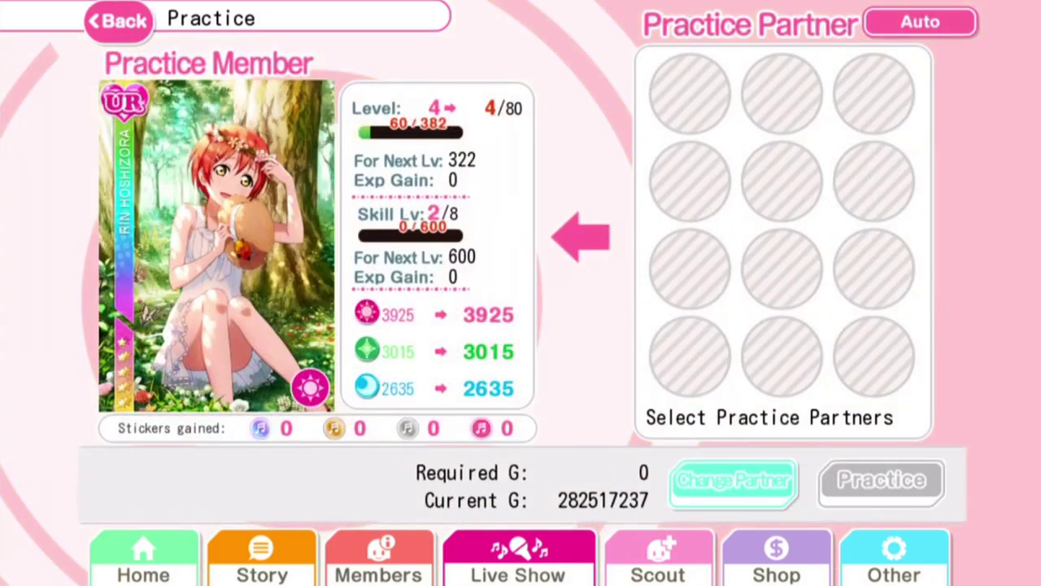
# Step: Return to the member list and review the practiced UR Rin Hoshizora's skill details
pyautogui.click(118, 22)
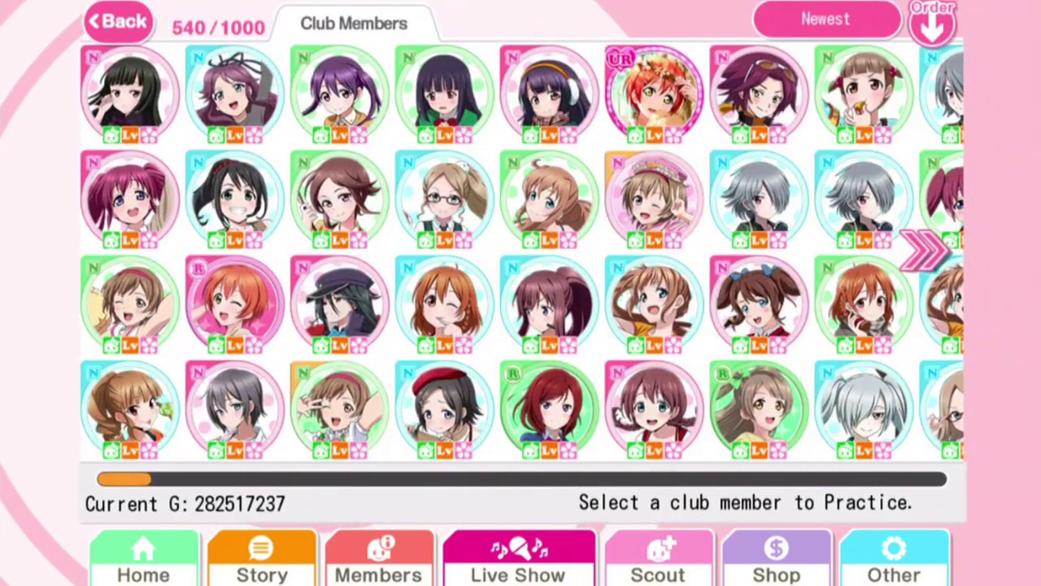
pyautogui.click(658, 93)
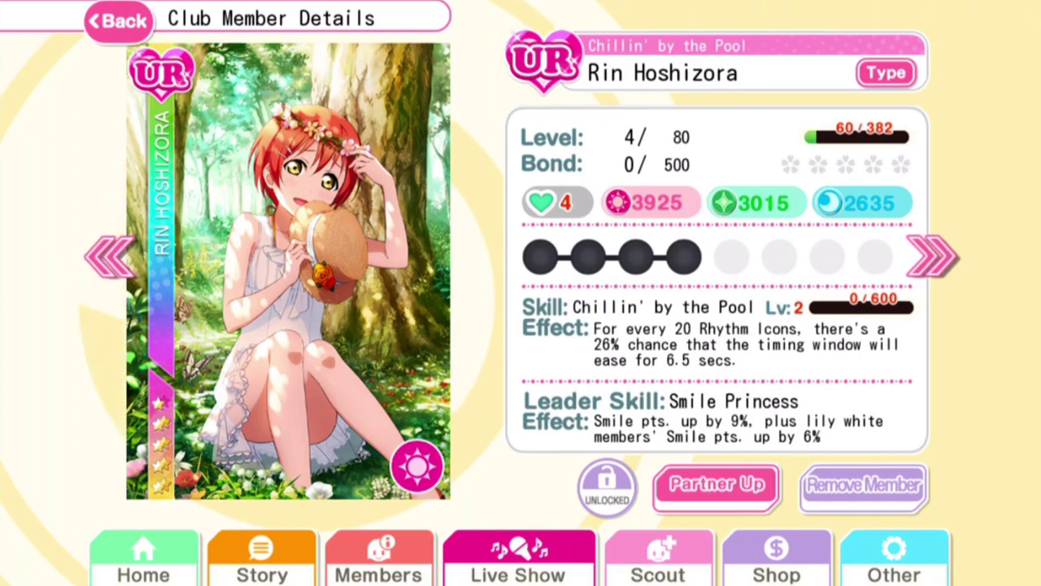
pyautogui.press('Escape')
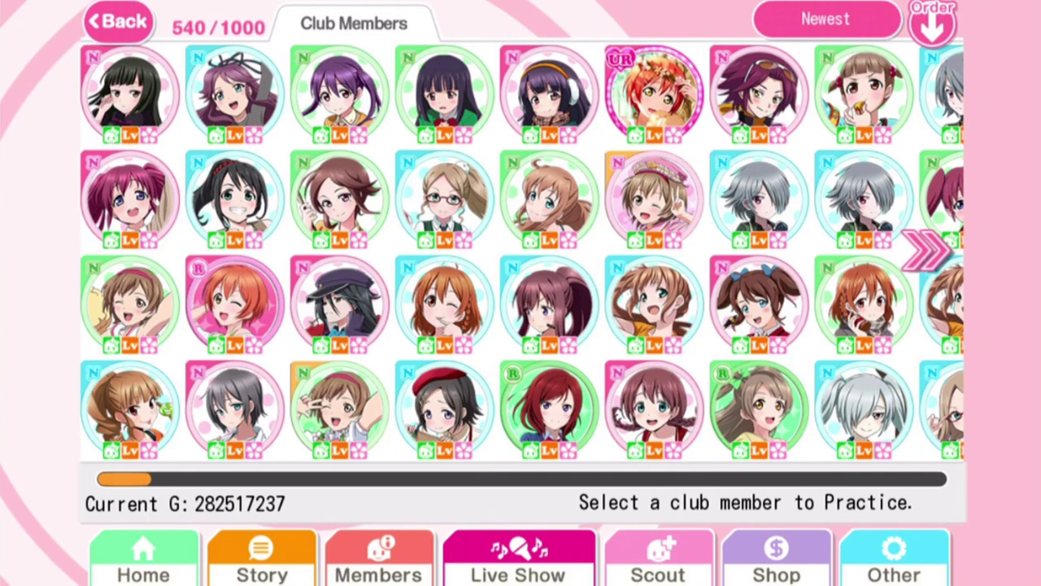
# Step: Sort the member list by Smile, choose the level 100 UR Rin Hoshizora and select the practiced duplicate UR Rin as her practice partner
pyautogui.click(825, 18)
pyautogui.click(435, 418)
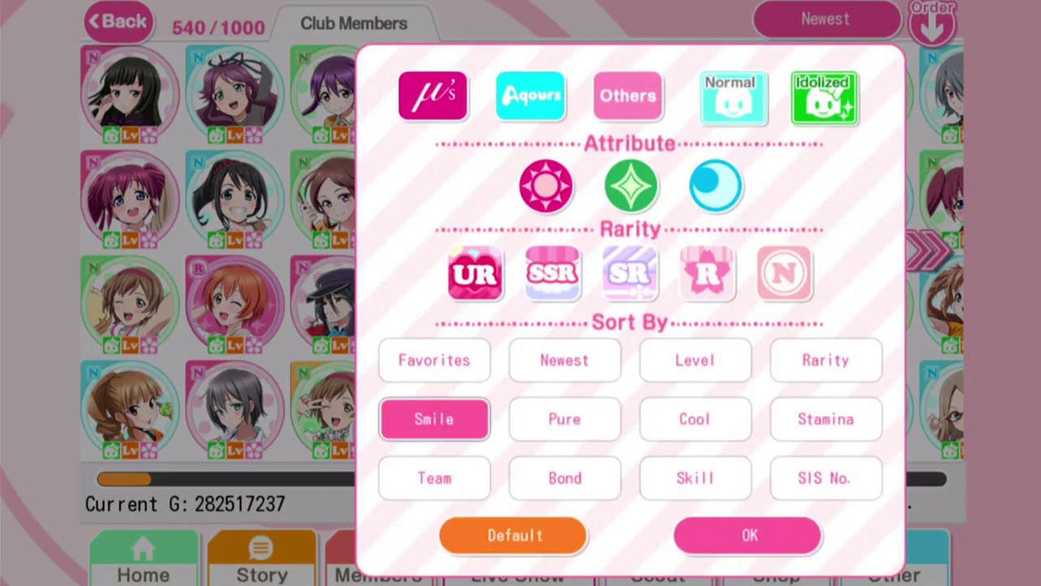
pyautogui.click(749, 534)
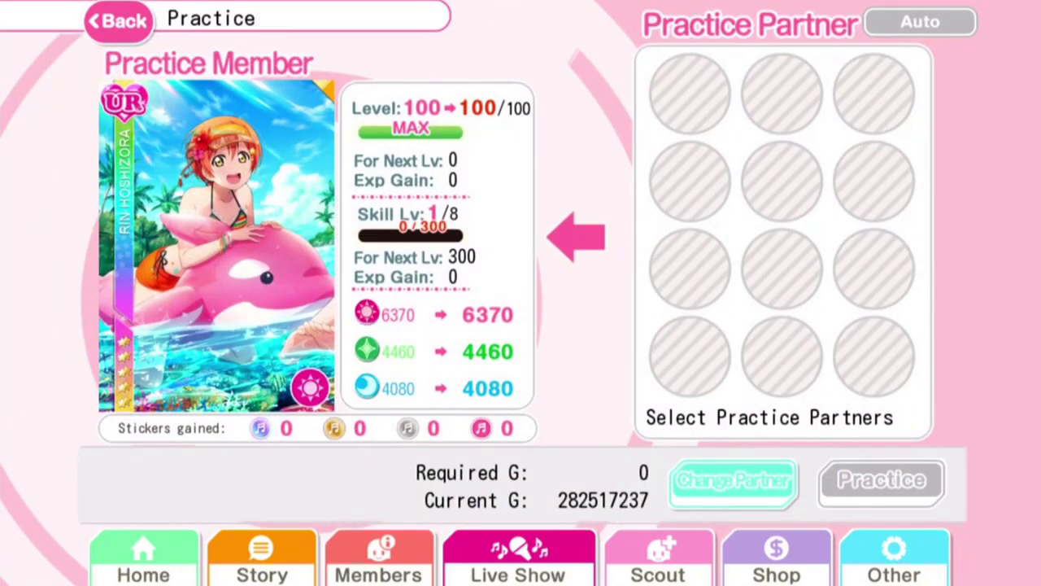
pyautogui.click(782, 91)
pyautogui.click(130, 94)
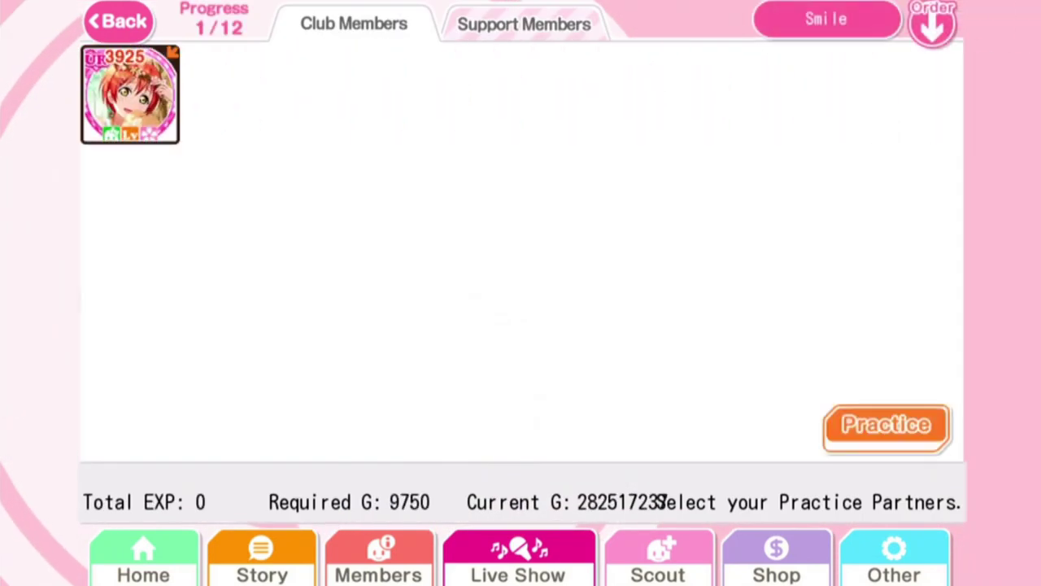
pyautogui.click(886, 425)
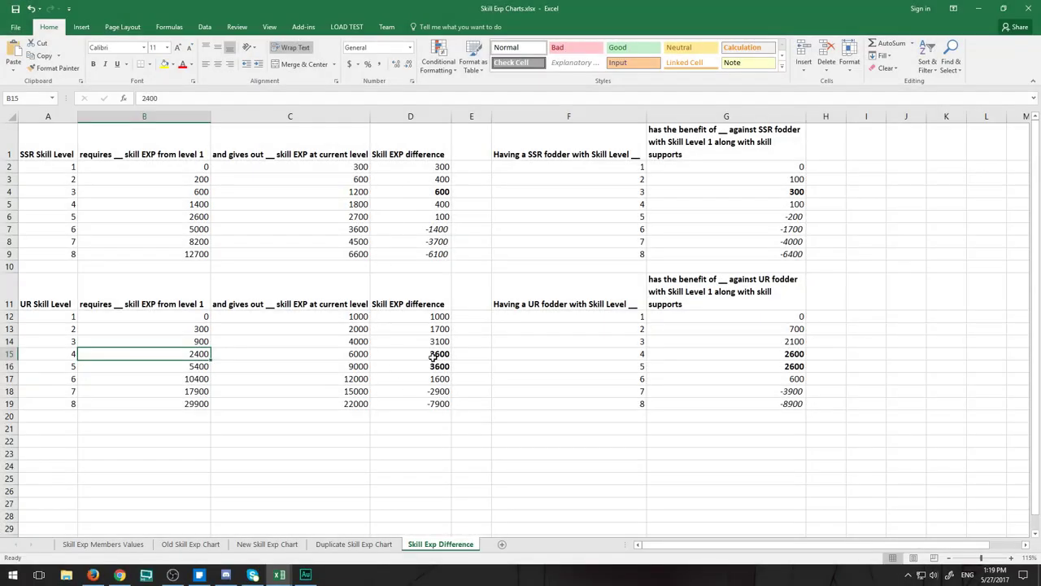
# Step: Switch to the Skill Exp Difference sheet in Excel and compare the bold differences for UR skill levels 4 and 5 with SSR skill level 3
pyautogui.moveTo(433, 356); pyautogui.dragTo(435, 369)
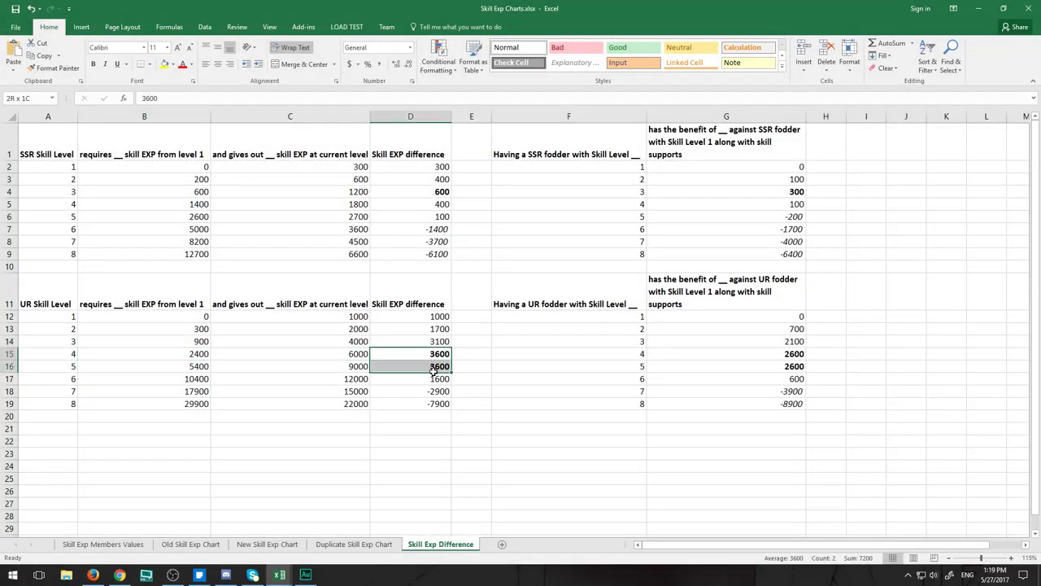
pyautogui.click(431, 195)
pyautogui.moveTo(437, 355); pyautogui.dragTo(440, 368)
pyautogui.click(394, 196)
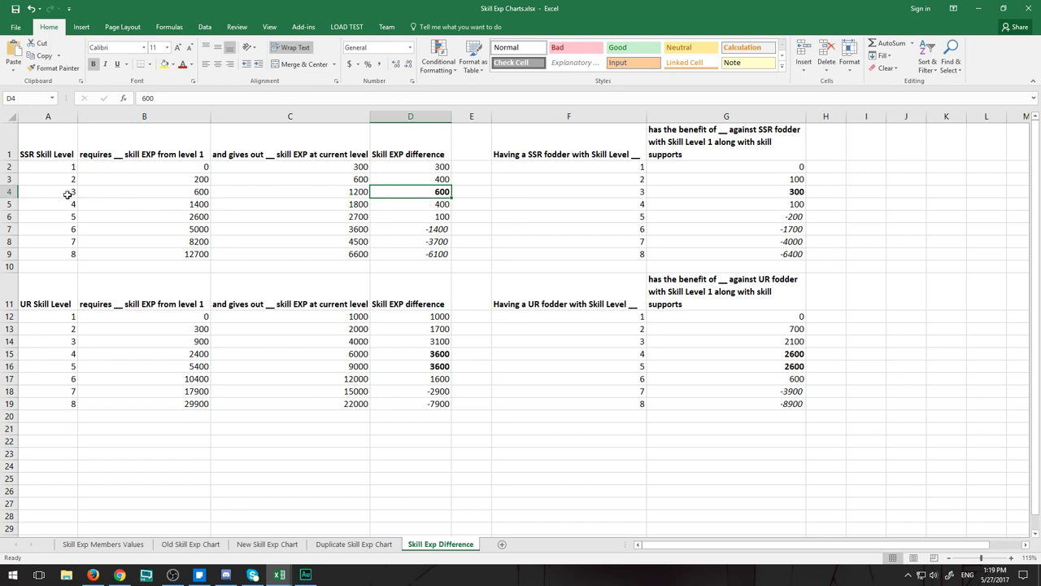
pyautogui.click(363, 199)
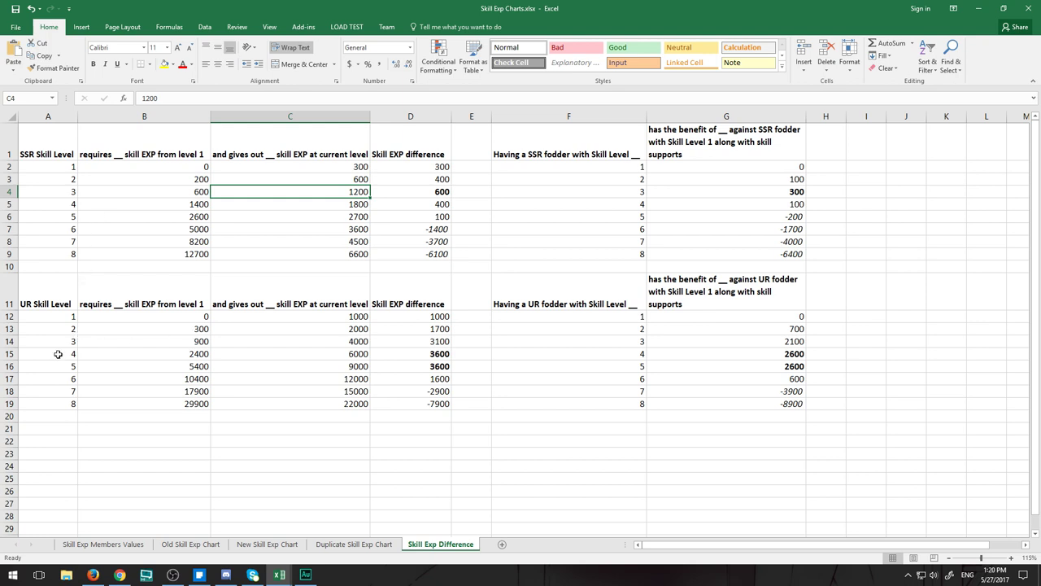
pyautogui.click(416, 354)
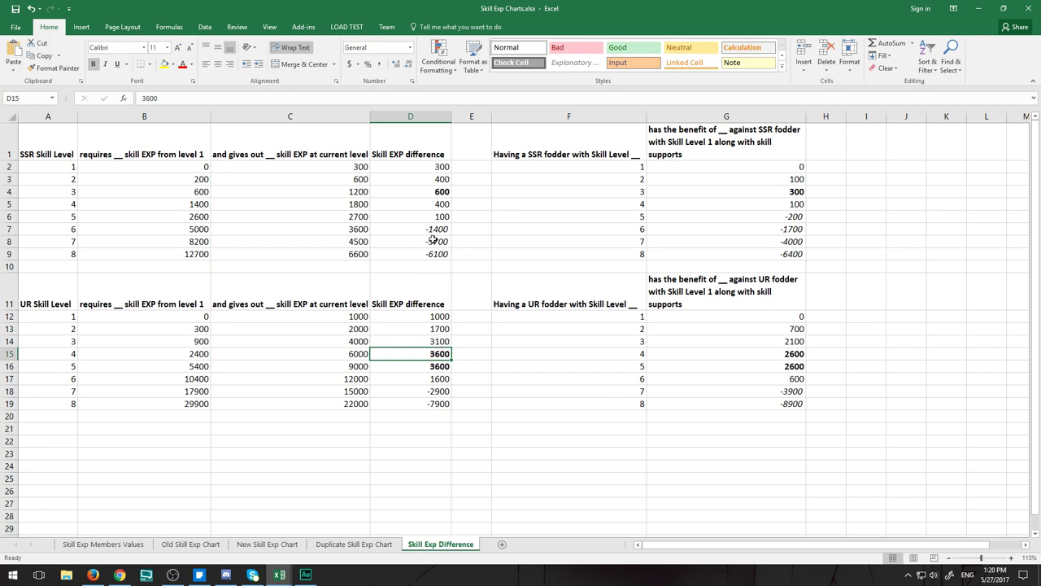
pyautogui.click(428, 195)
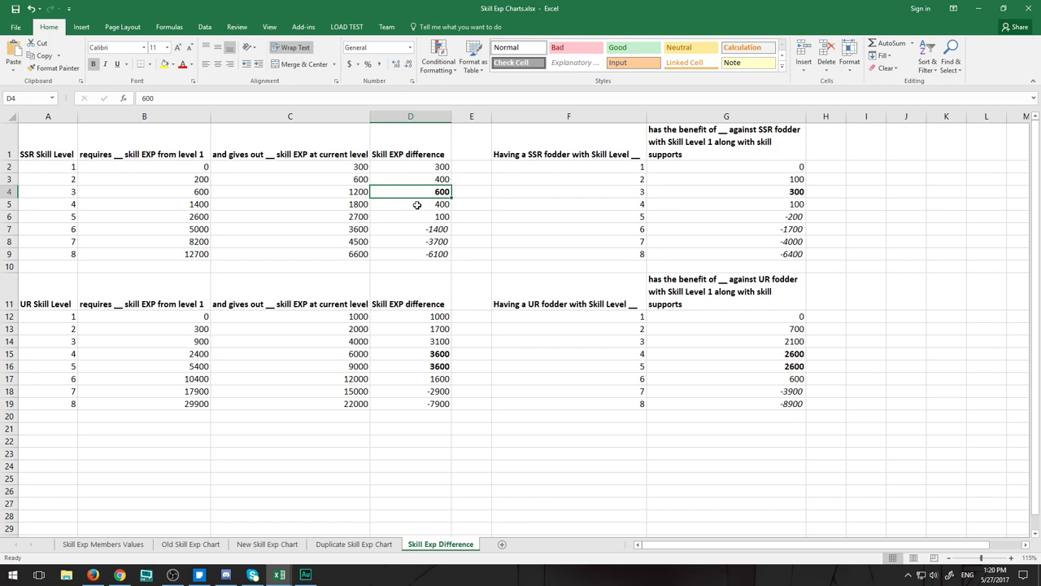
# Step: Examine the SSR table's skill EXP differences for skill levels 4 through 8
pyautogui.click(70, 208)
pyautogui.moveTo(418, 207); pyautogui.dragTo(418, 215)
pyautogui.click(77, 217)
pyautogui.click(423, 218)
pyautogui.moveTo(394, 231); pyautogui.dragTo(401, 246)
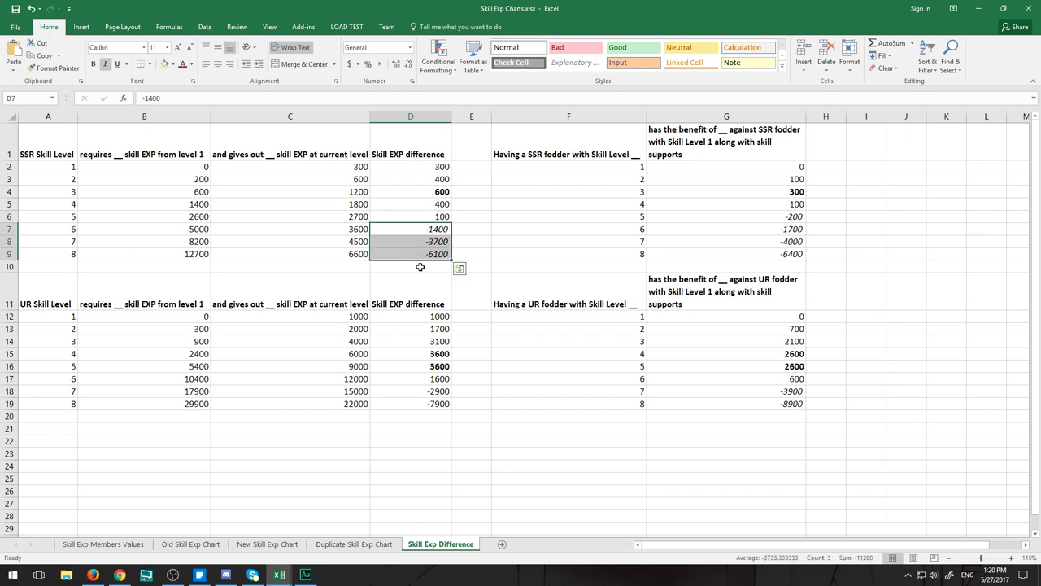
# Step: Examine the UR table's skill EXP differences for skill levels 4 through 8
pyautogui.click(98, 366)
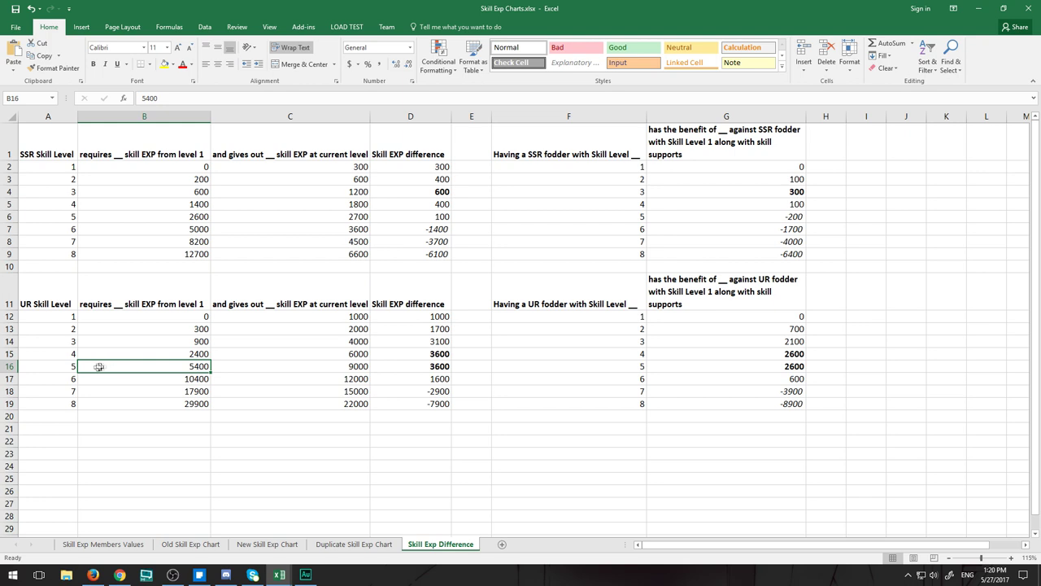
pyautogui.click(421, 378)
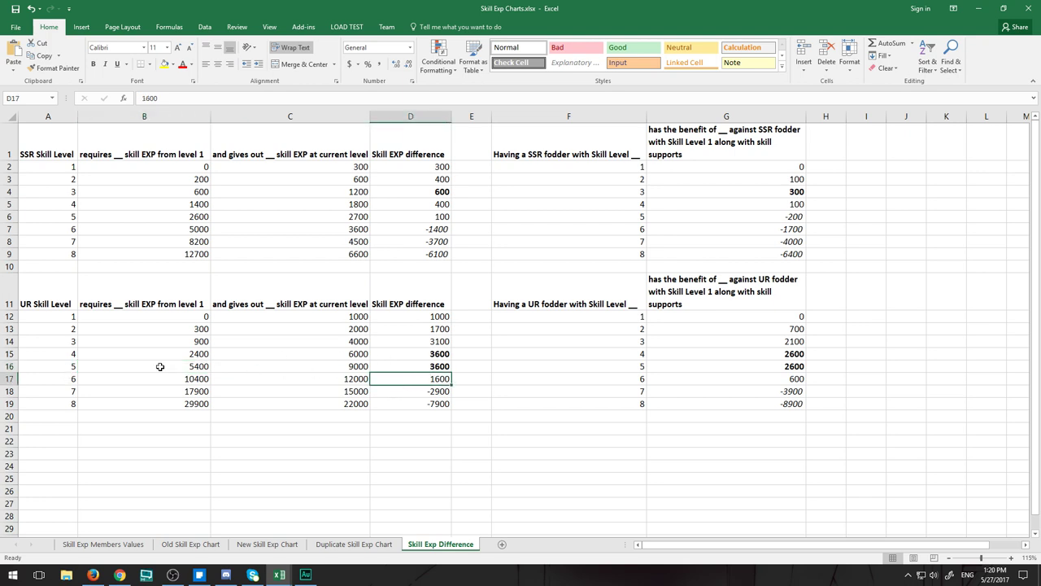
pyautogui.moveTo(403, 351); pyautogui.dragTo(405, 366)
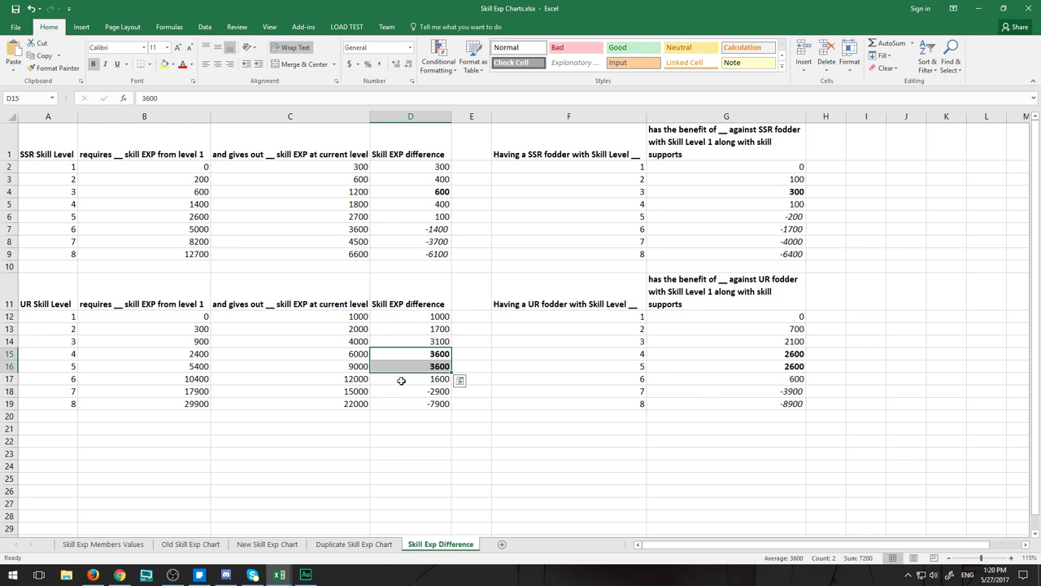
pyautogui.click(412, 378)
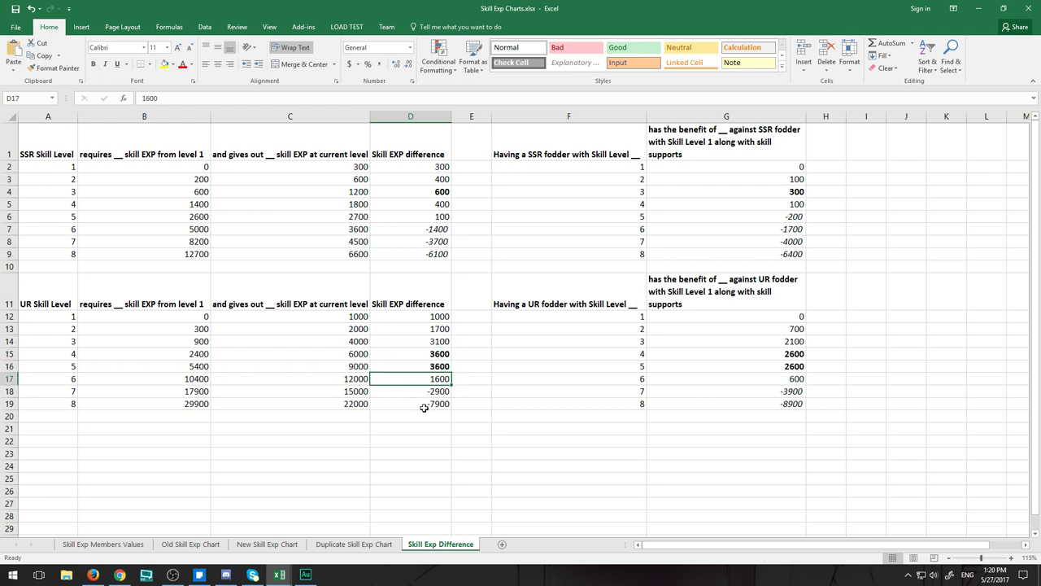
pyautogui.moveTo(410, 395); pyautogui.dragTo(409, 403)
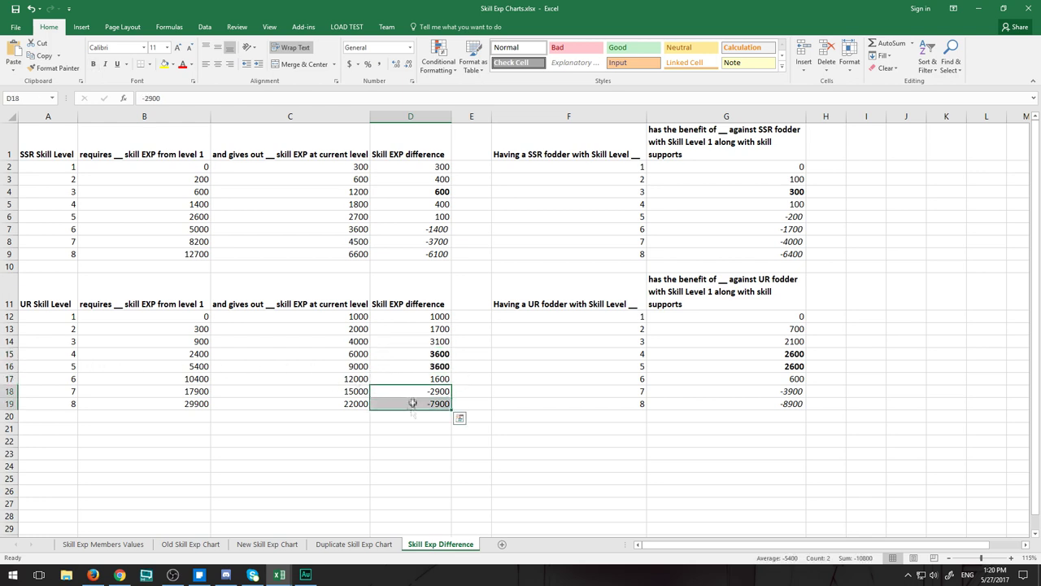
pyautogui.moveTo(410, 466); pyautogui.dragTo(410, 457)
pyautogui.moveTo(413, 399)
pyautogui.mouseDown()
pyautogui.moveTo(409, 390)
pyautogui.moveTo(409, 409)
pyautogui.moveTo(409, 392)
pyautogui.mouseUp()
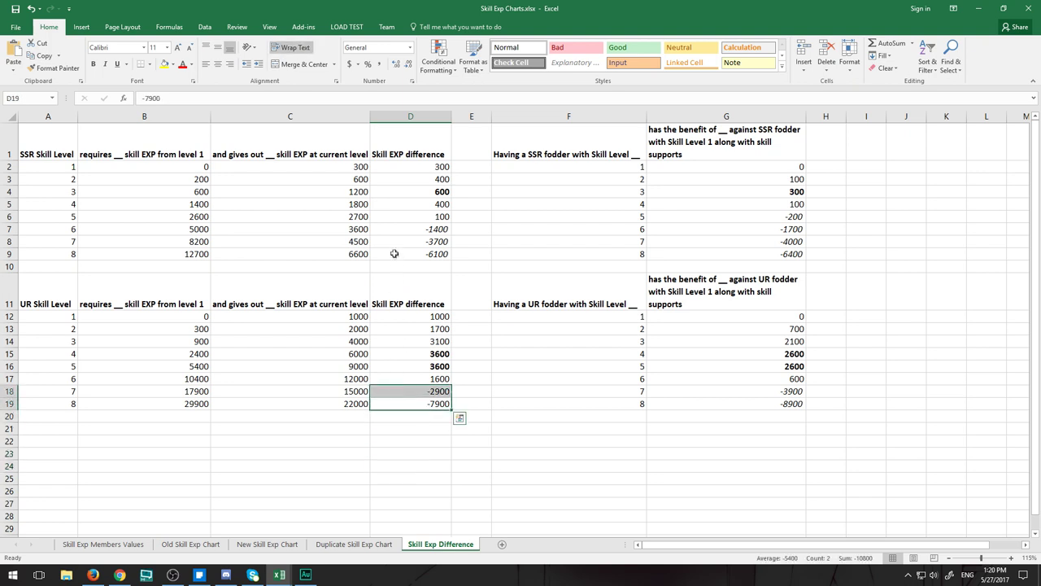
# Step: Recheck the SSR differences for levels 6 to 8 and the UR differences for levels 2 to 5, and look over both tables
pyautogui.moveTo(394, 256); pyautogui.dragTo(397, 230)
pyautogui.click(406, 339)
pyautogui.moveTo(420, 365); pyautogui.dragTo(399, 329)
pyautogui.click(422, 303)
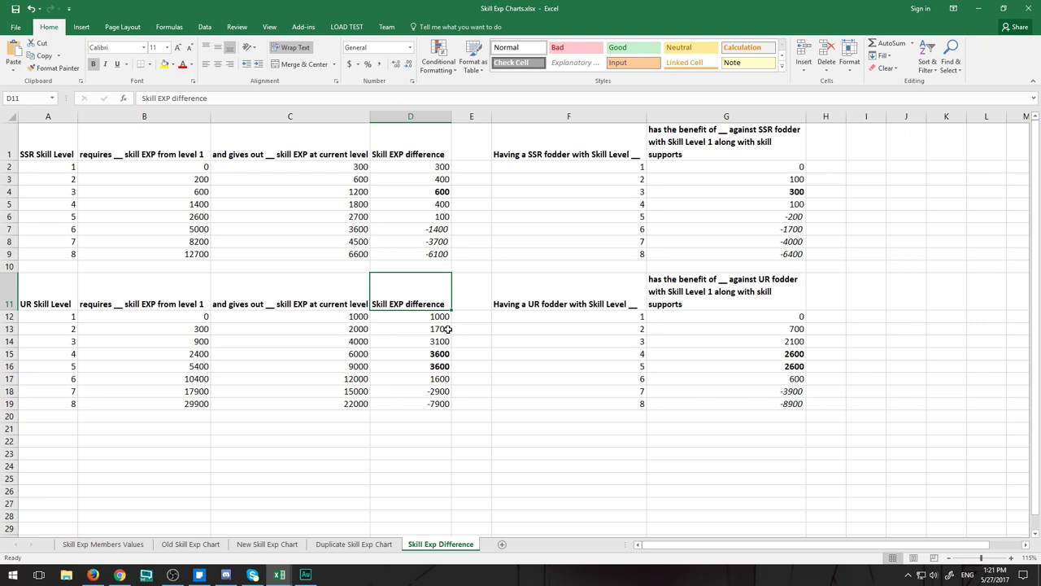
pyautogui.moveTo(785, 450); pyautogui.dragTo(100, 167)
pyautogui.click(465, 444)
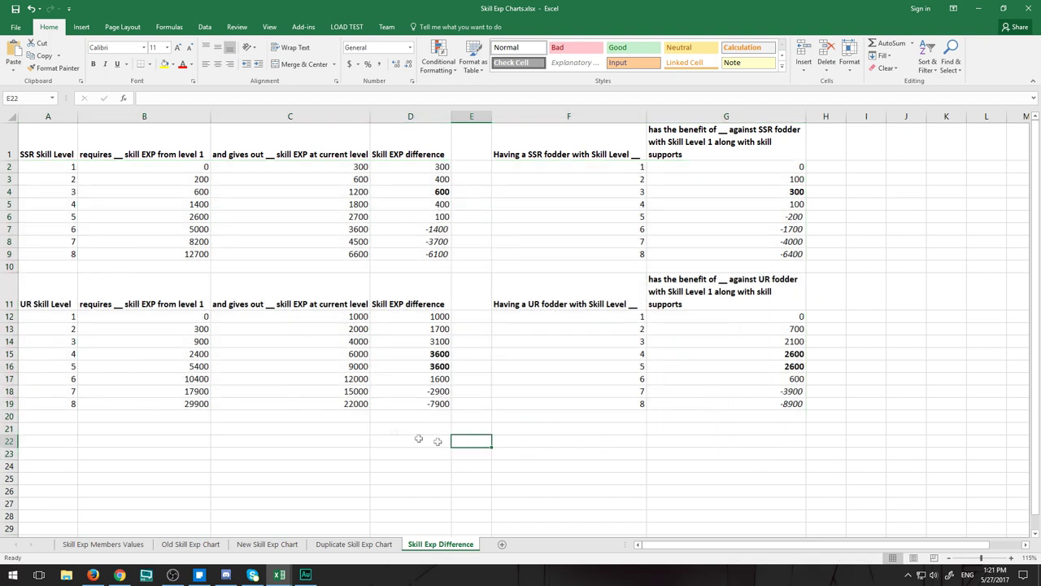